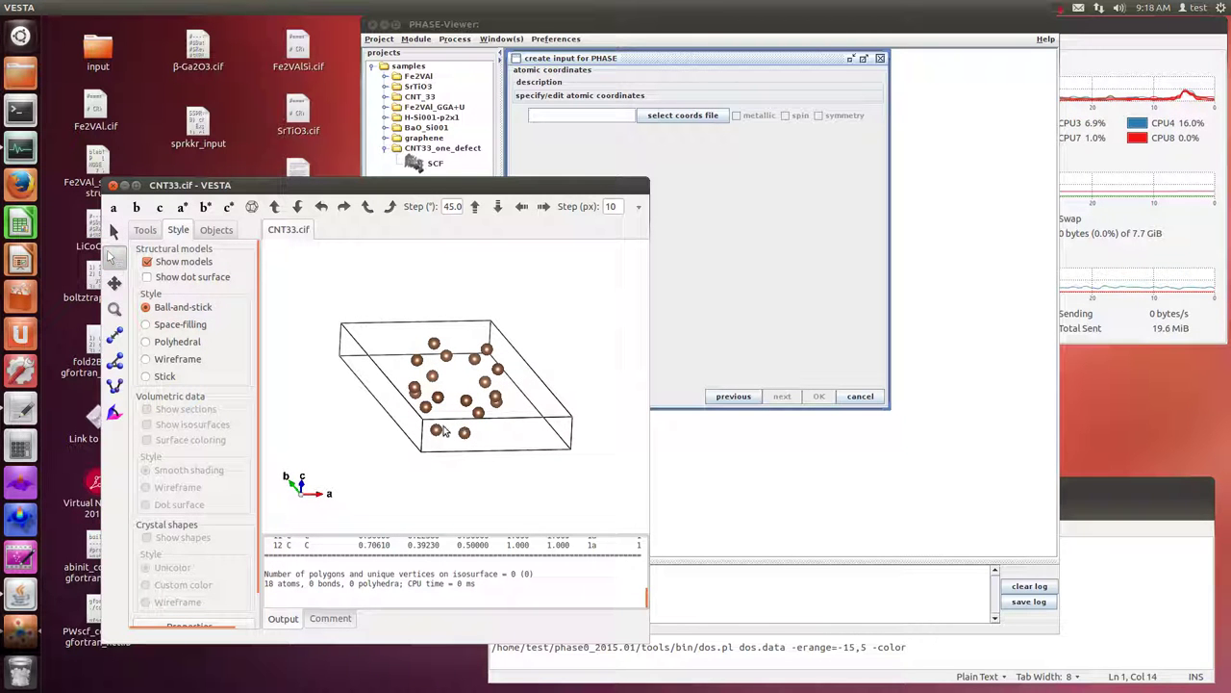
Step: Tilt the CNT33 nanotube model and pick one carbon atom on its rim to identify its site number
click(425, 410)
mouse_move(496, 470)
mouse_down()
mouse_move(536, 395)
mouse_move(503, 421)
mouse_up()
click(114, 231)
click(436, 397)
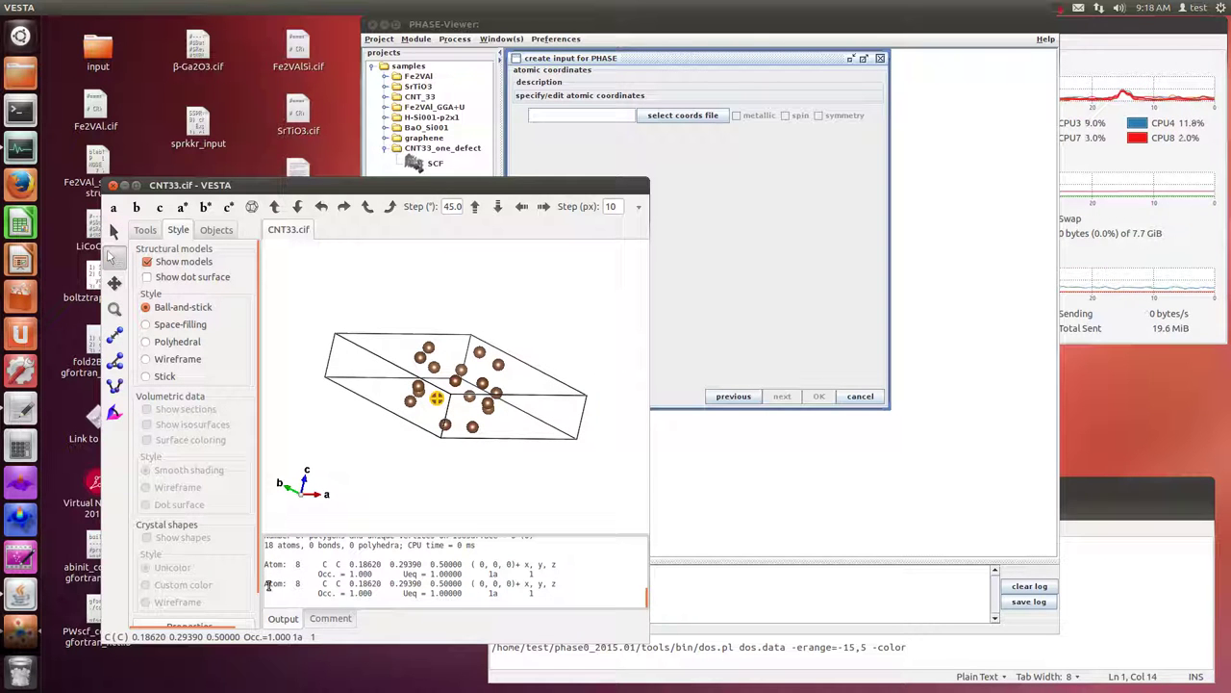
Step: Delete carbon site 8 (0.186200, 0.293900, 0.500000) from the structure parameters and apply the change
click(76, 8)
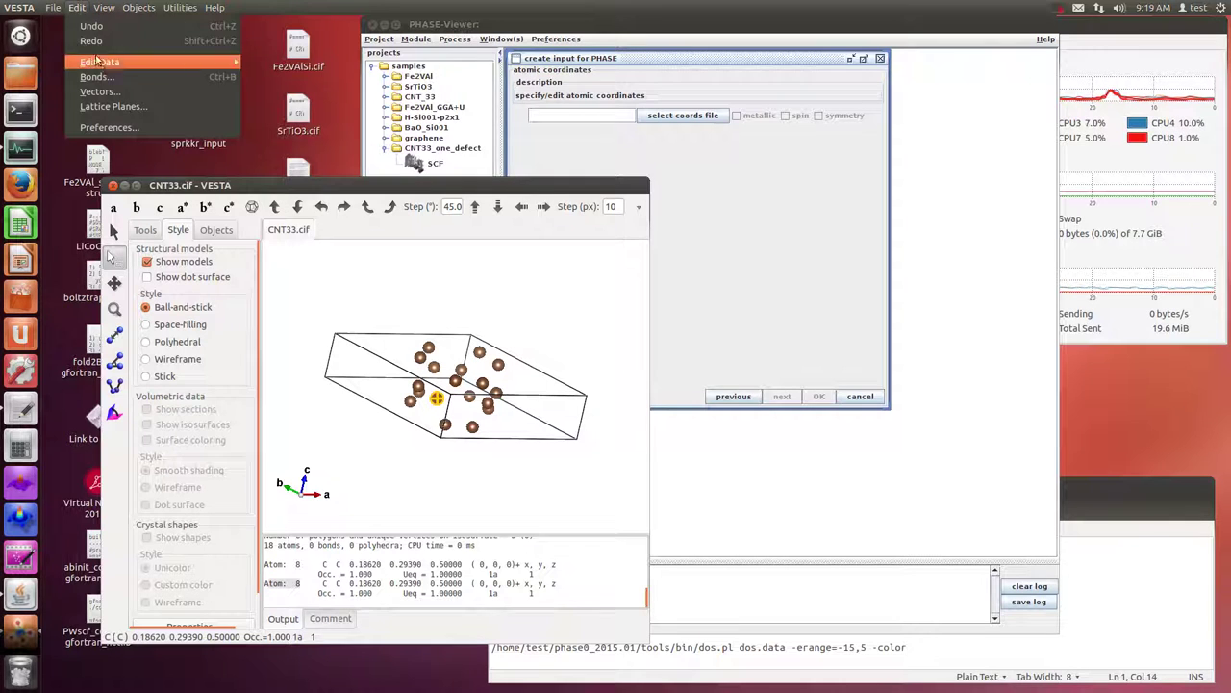
mouse_move(99, 62)
click(284, 90)
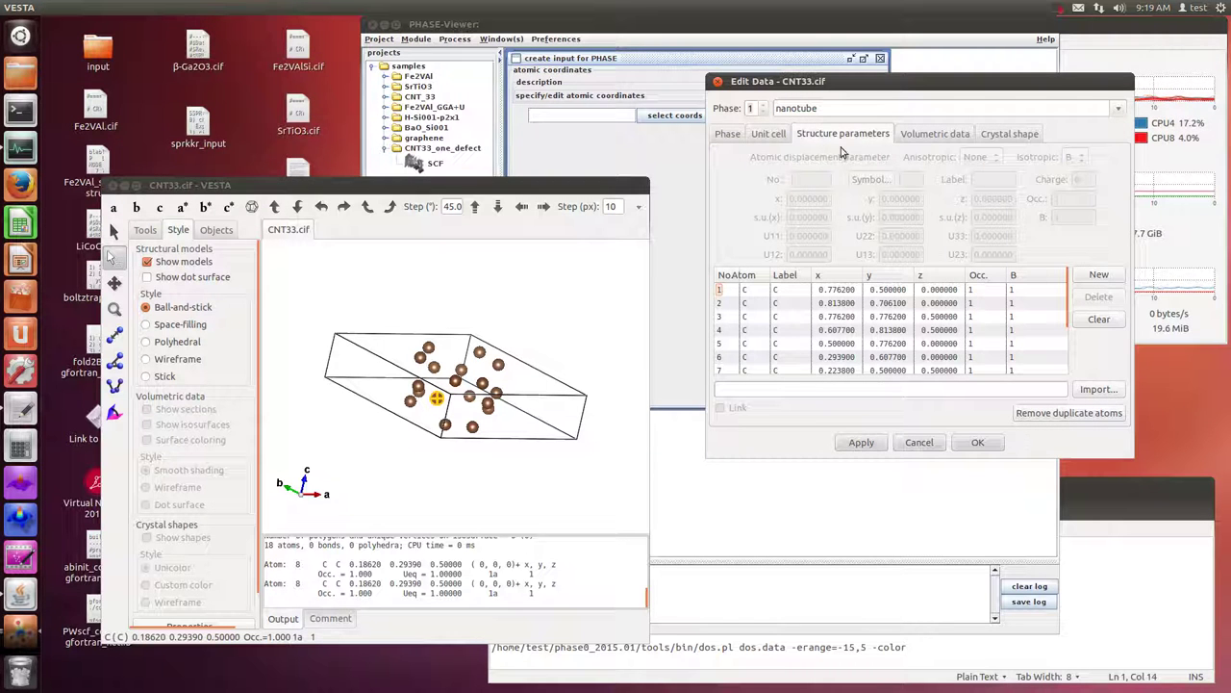
drag(888, 93, 668, 85)
scroll(697, 321, down, 2)
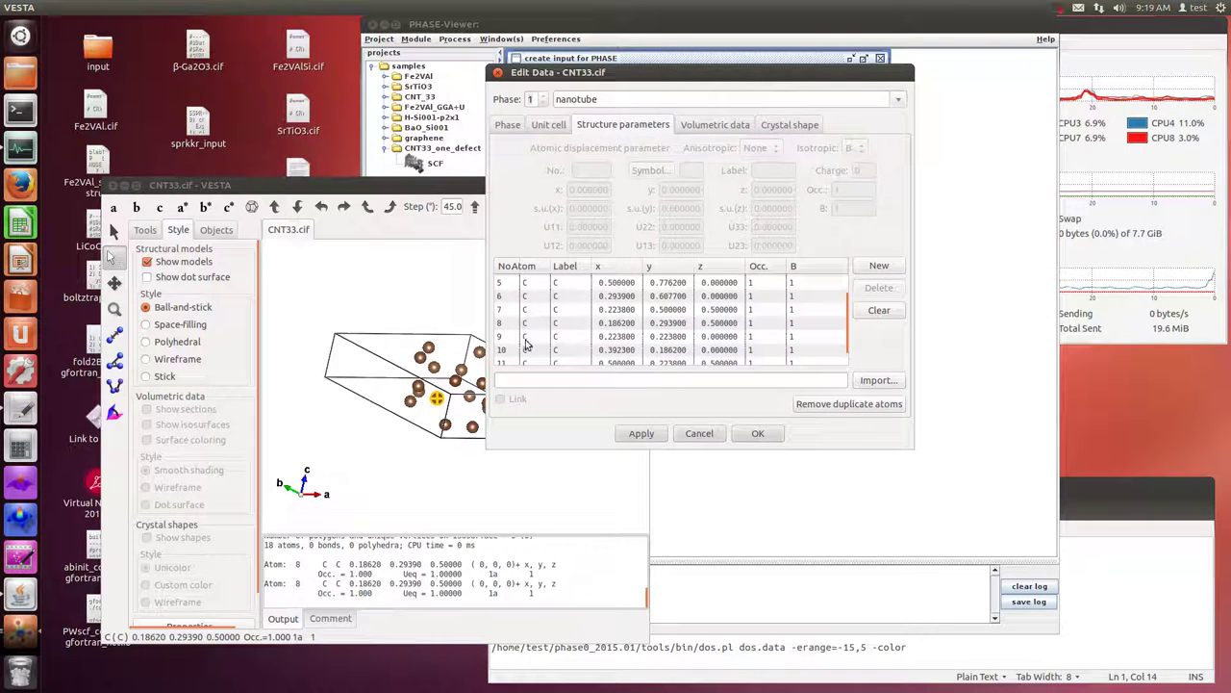
click(597, 332)
click(878, 287)
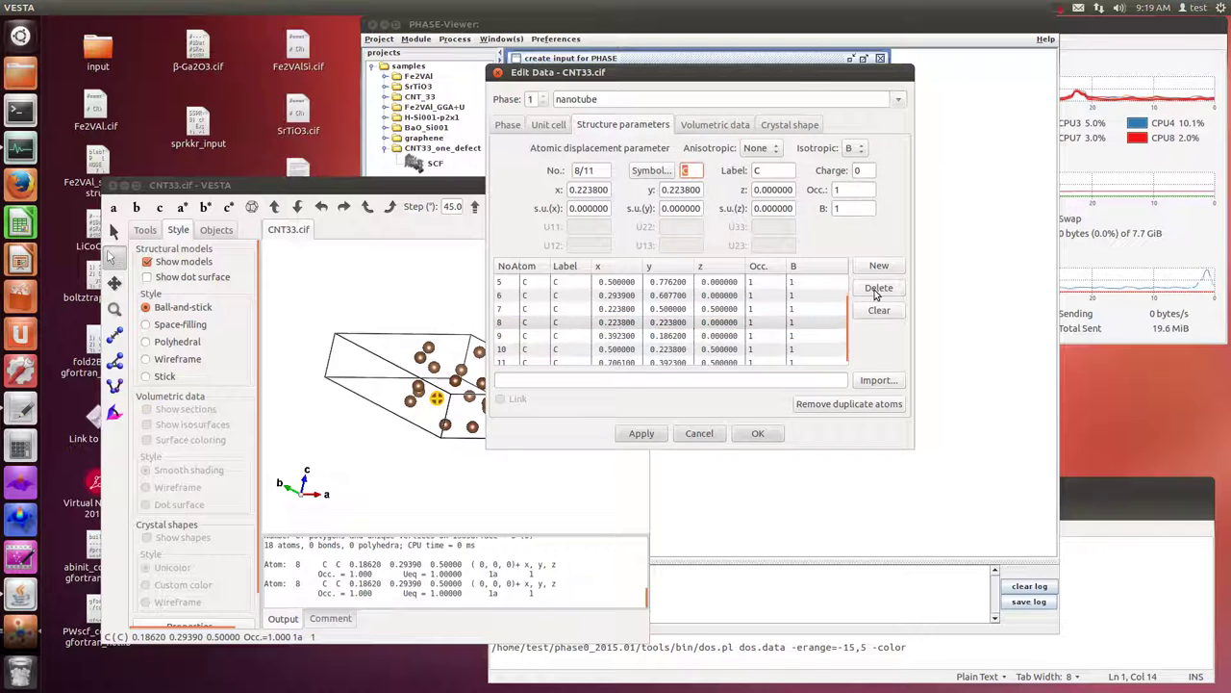
click(642, 432)
click(746, 433)
Step: Hide and reshow the atom models, then rotate the structure to inspect the vacancy in the nanotube ring
drag(476, 443, 410, 362)
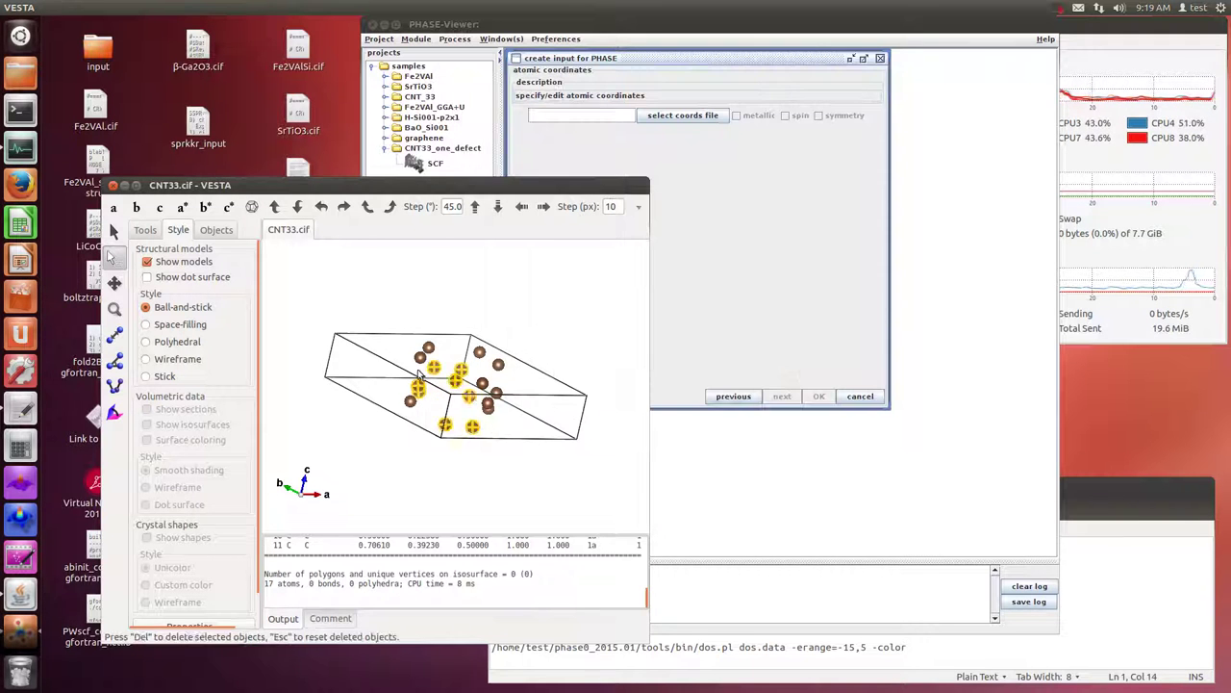
drag(466, 286, 491, 303)
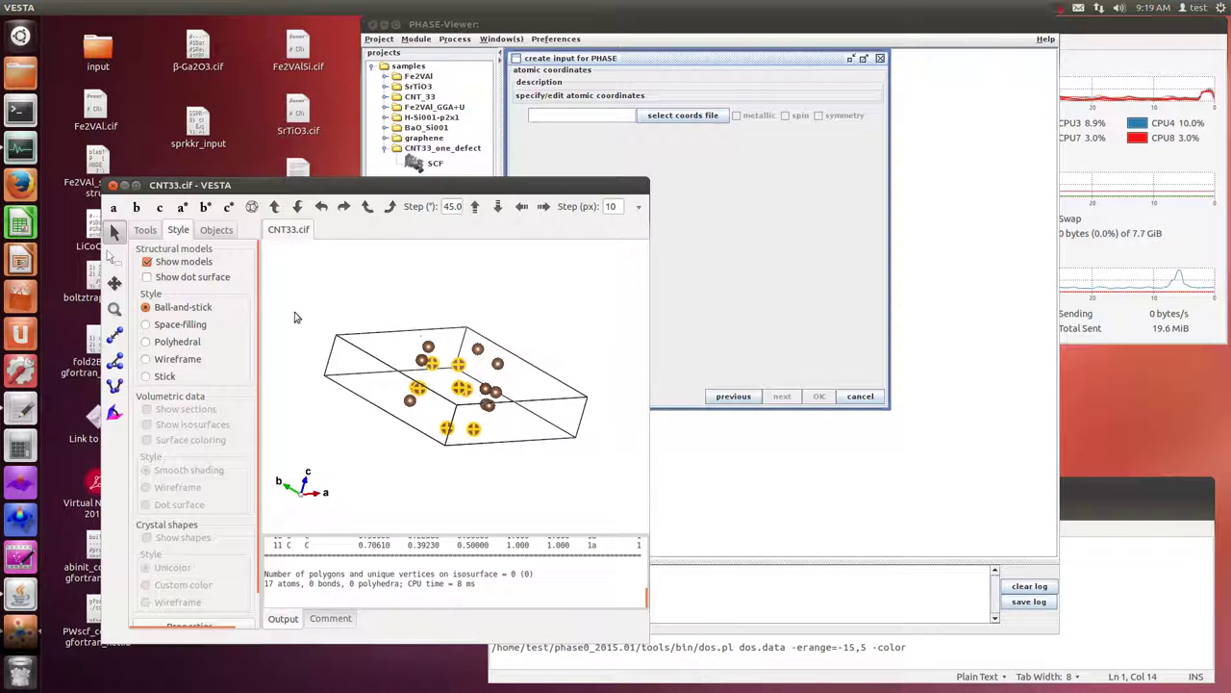
click(146, 261)
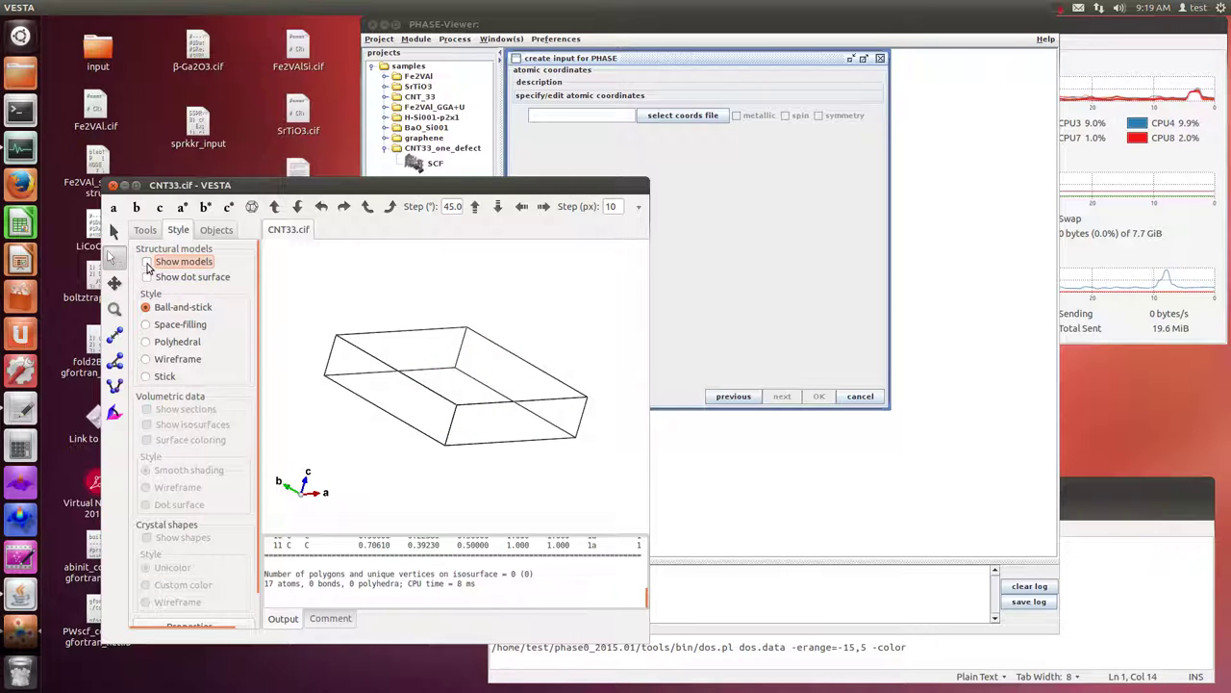
click(146, 262)
click(113, 231)
drag(452, 308, 569, 363)
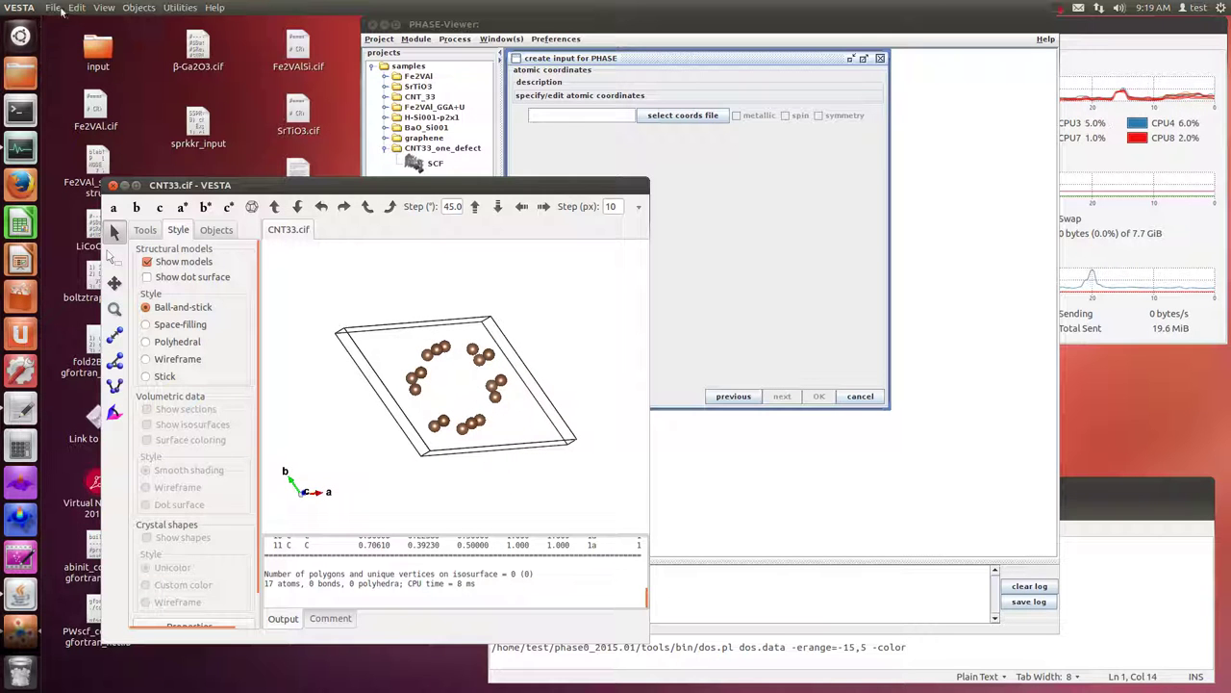
Step: Export the defective structure to the Desktop as a CIF file named CNT33_1defect
click(57, 7)
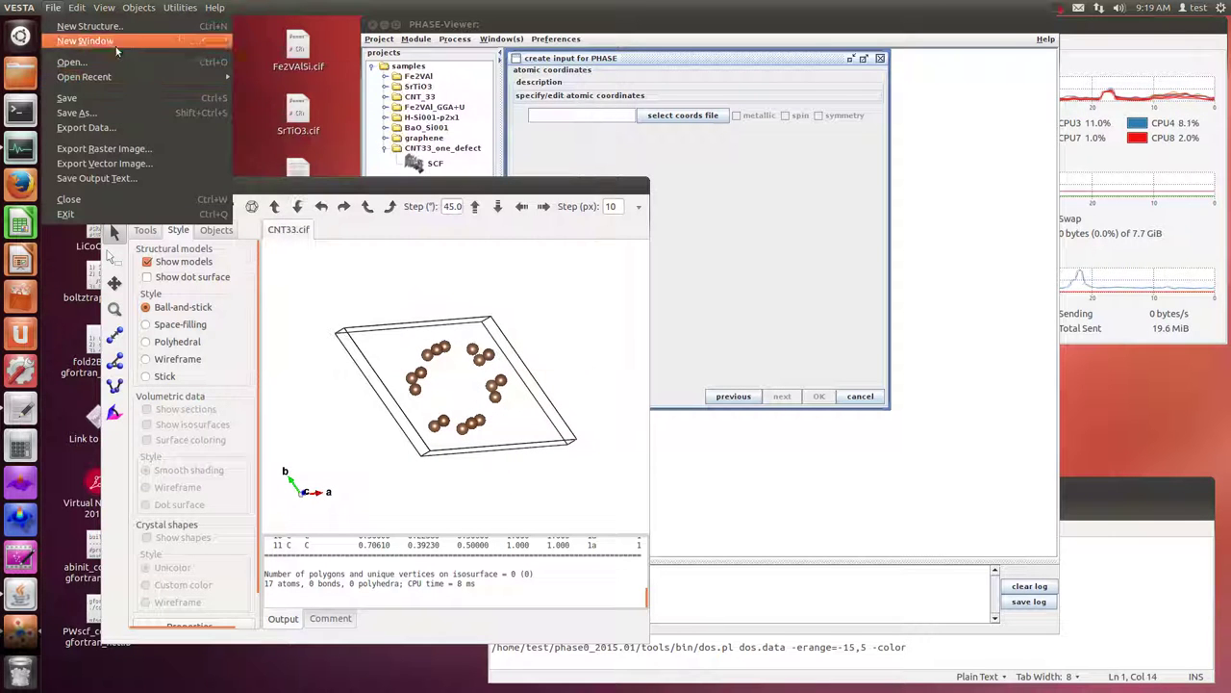
click(102, 128)
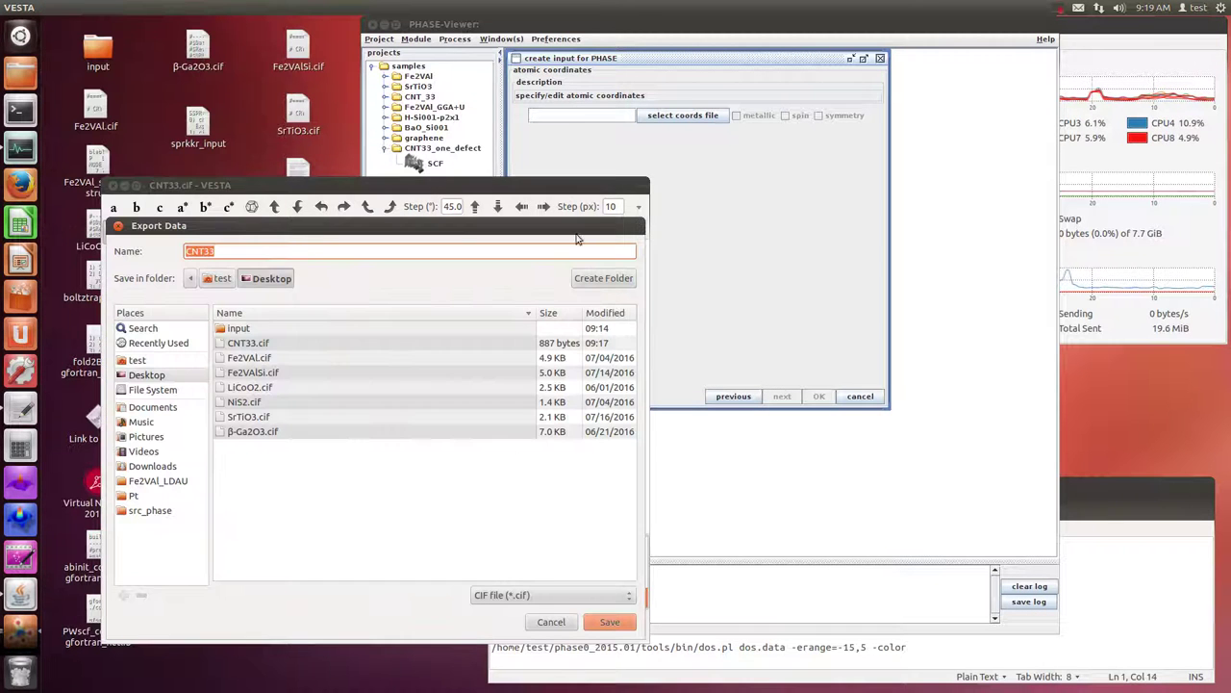
click(295, 253)
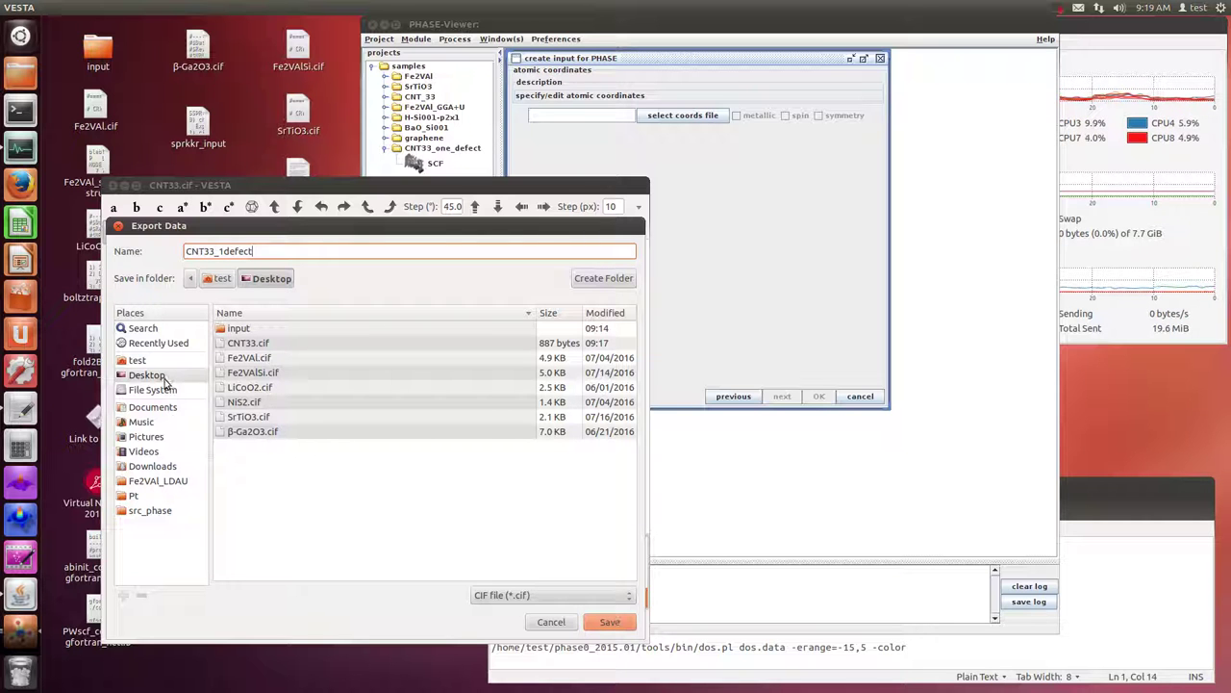
click(610, 622)
Step: Close the structure viewer without saving changes to CNT33.cif, and move the CNT33_1defect.cif icon below CNT33.cif on the desktop
click(113, 184)
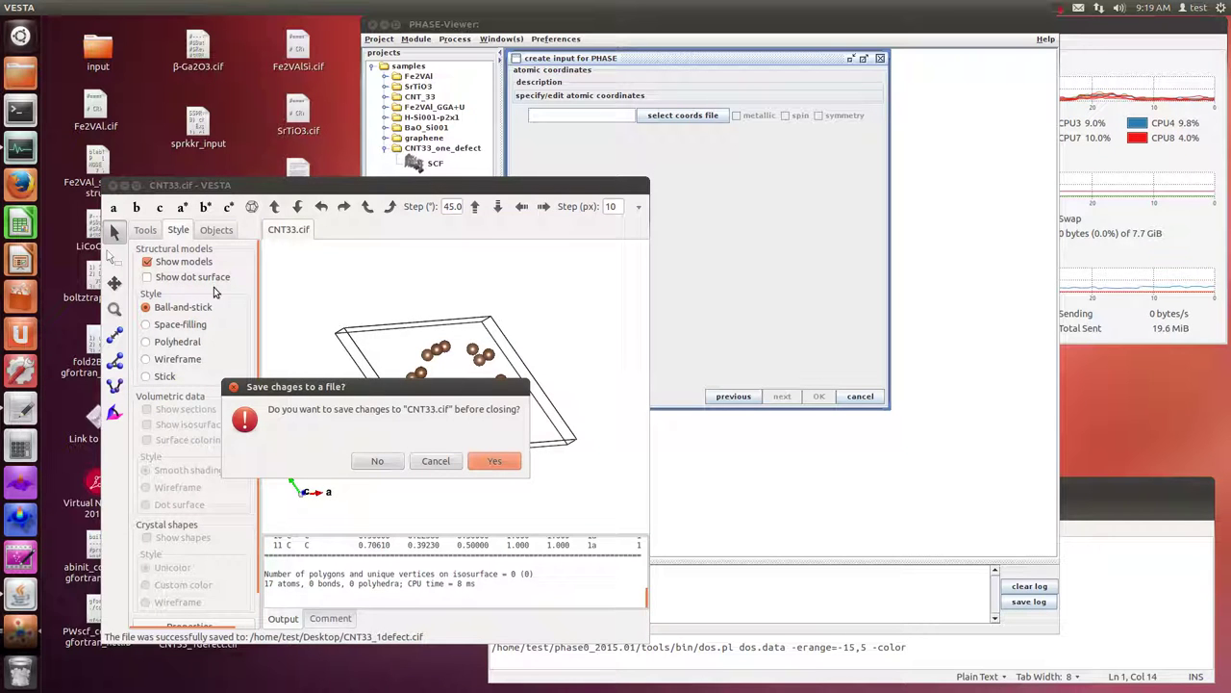
click(377, 461)
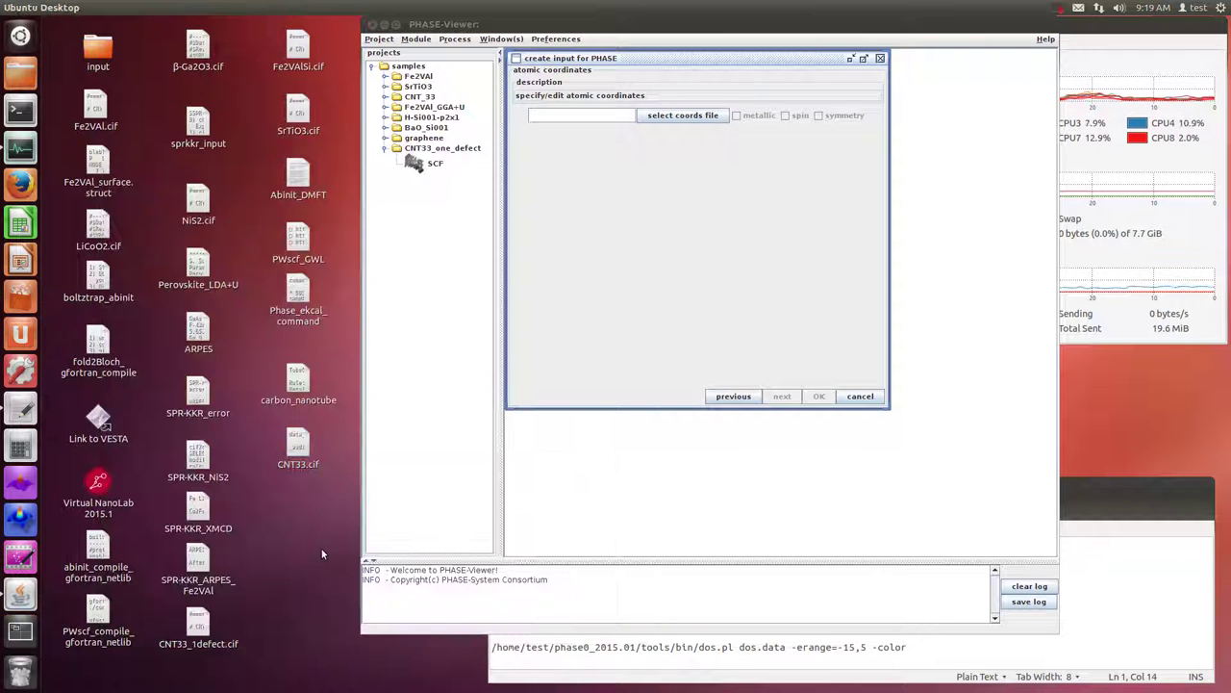
drag(188, 637, 285, 521)
Step: Switch to PHASE-Viewer and load CNT33_1defect.cif from the Desktop as the atomic coordinates file
click(635, 190)
click(671, 116)
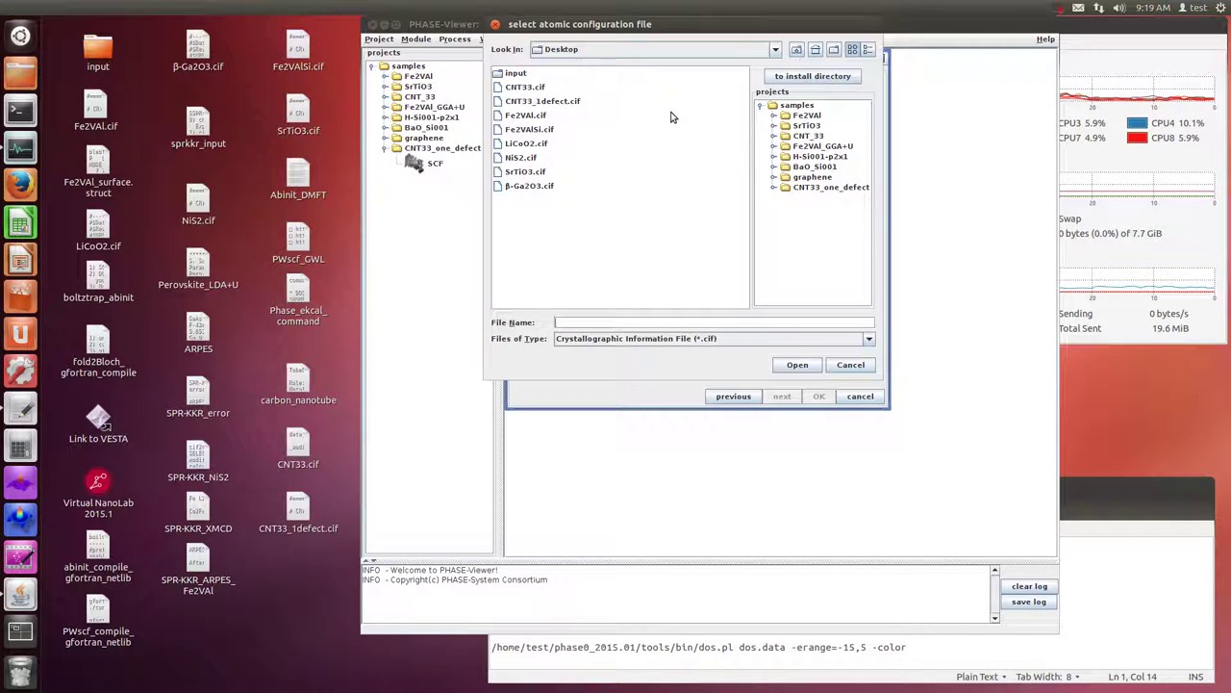
click(541, 101)
click(797, 365)
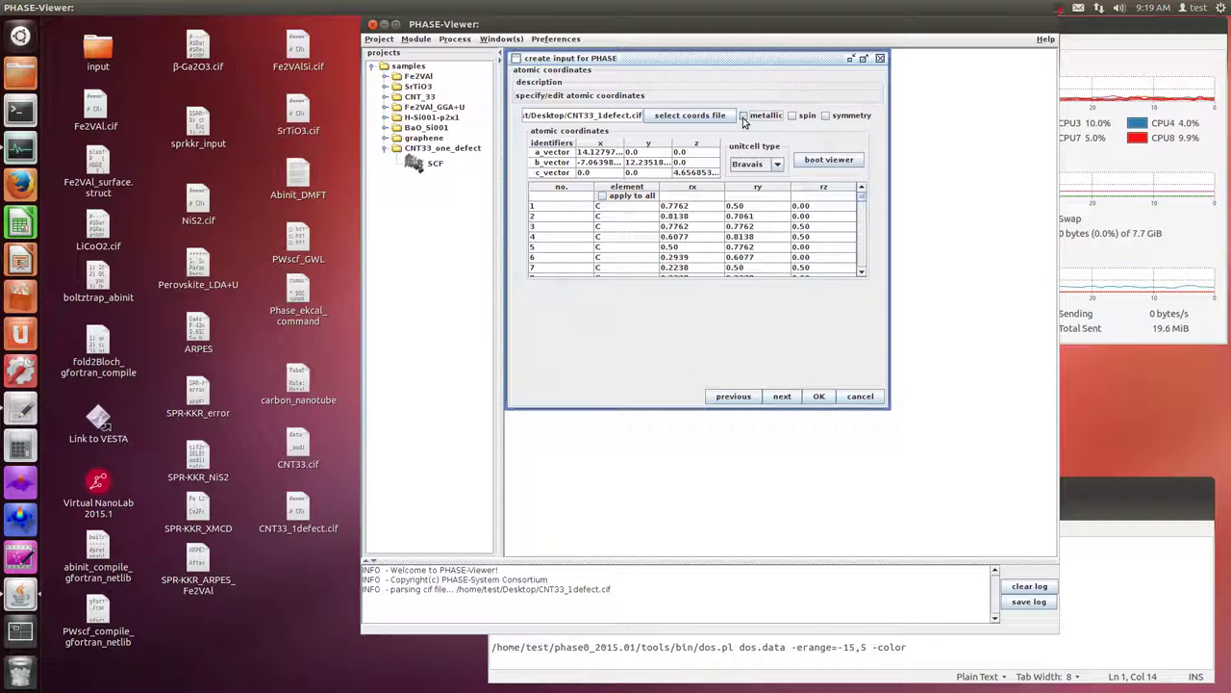
Step: Go through the remaining pages of the PHASE input creation wizard and finish it to generate the SCF input
click(784, 398)
click(781, 396)
click(722, 398)
click(775, 397)
click(818, 396)
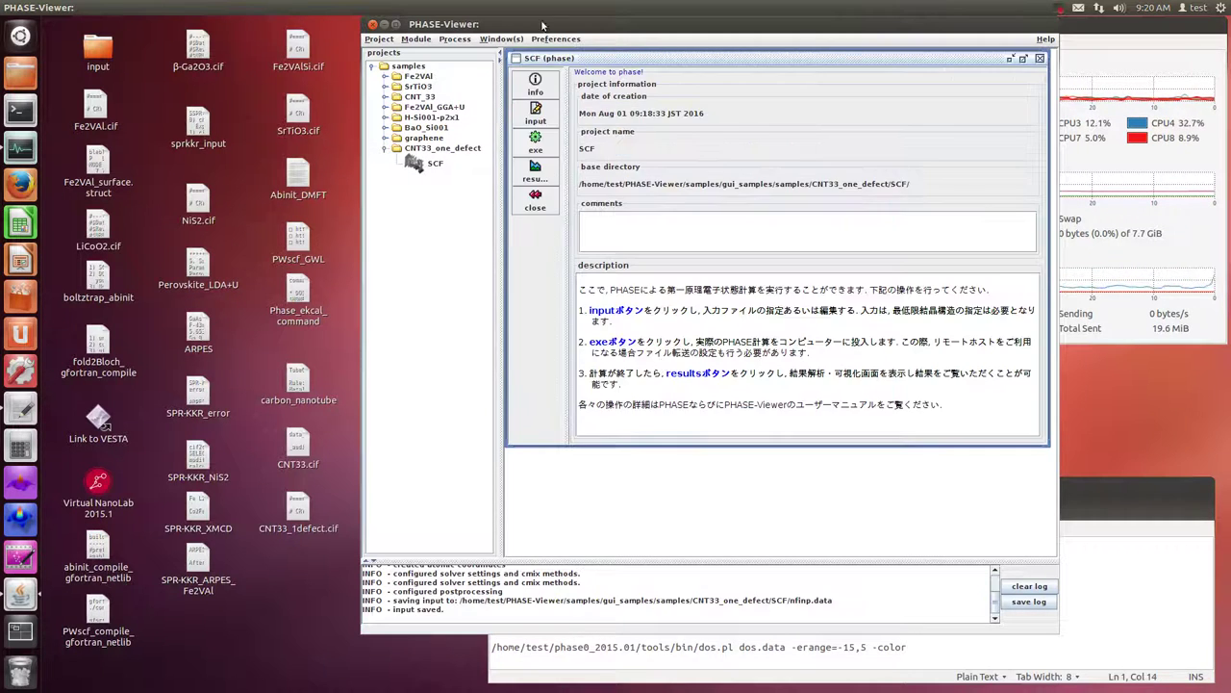
Step: Open the SCF input settings and the pseudopotential file chooser for element C
click(535, 114)
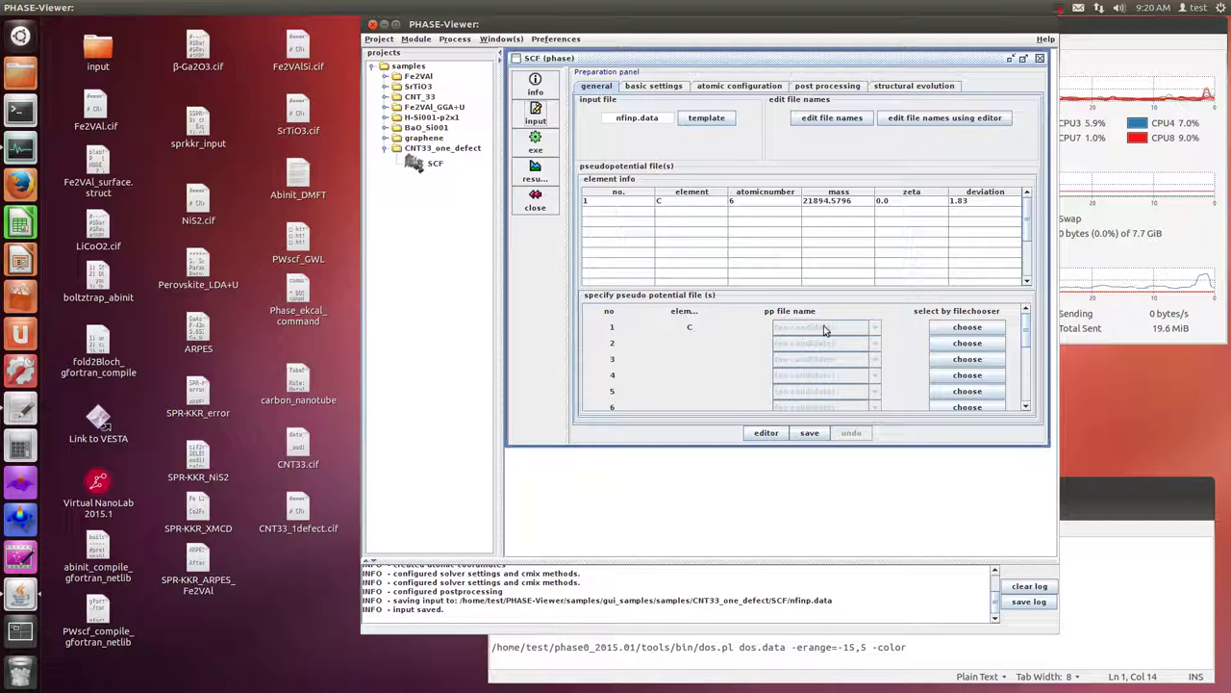
click(967, 327)
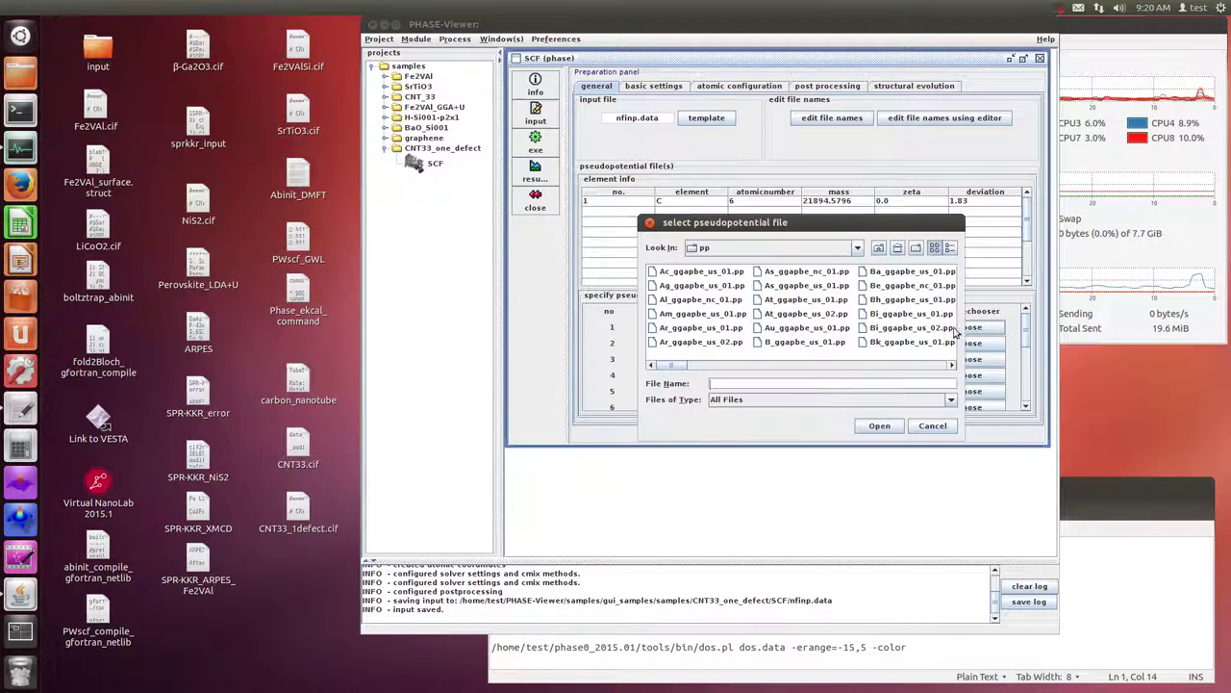
Step: Browse the phase_pp_paw_2014 folder in the home directory for carbon PAW pseudopotentials
click(740, 250)
click(729, 306)
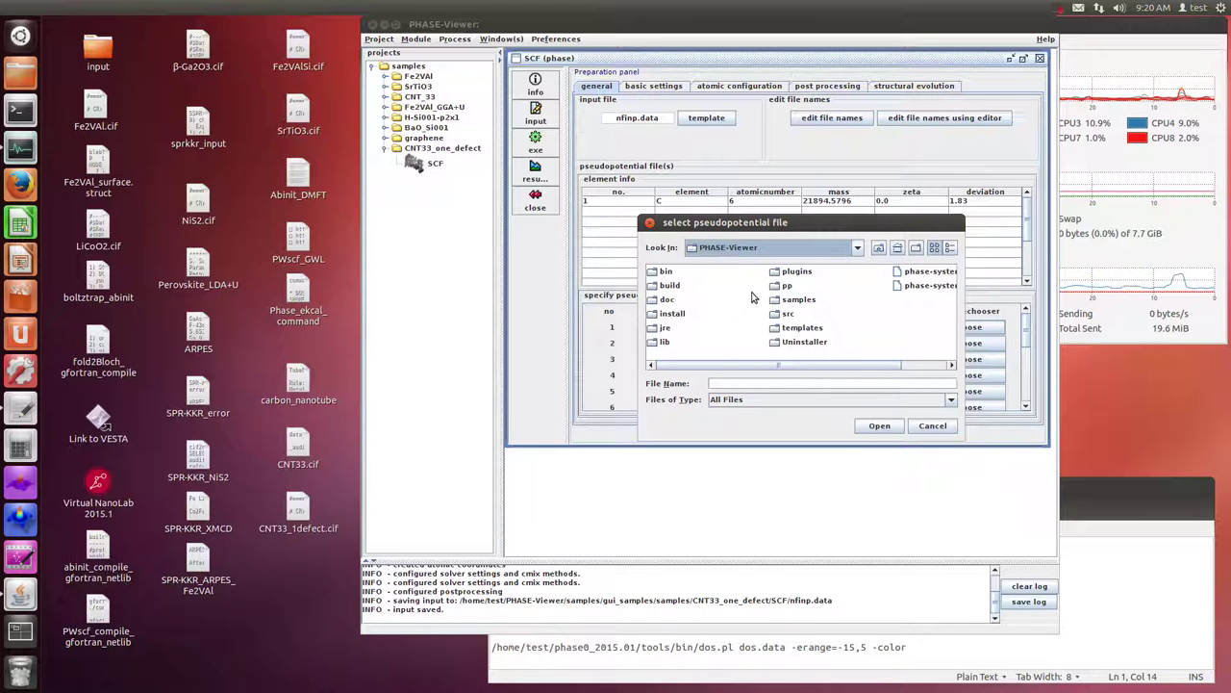
click(765, 251)
click(719, 314)
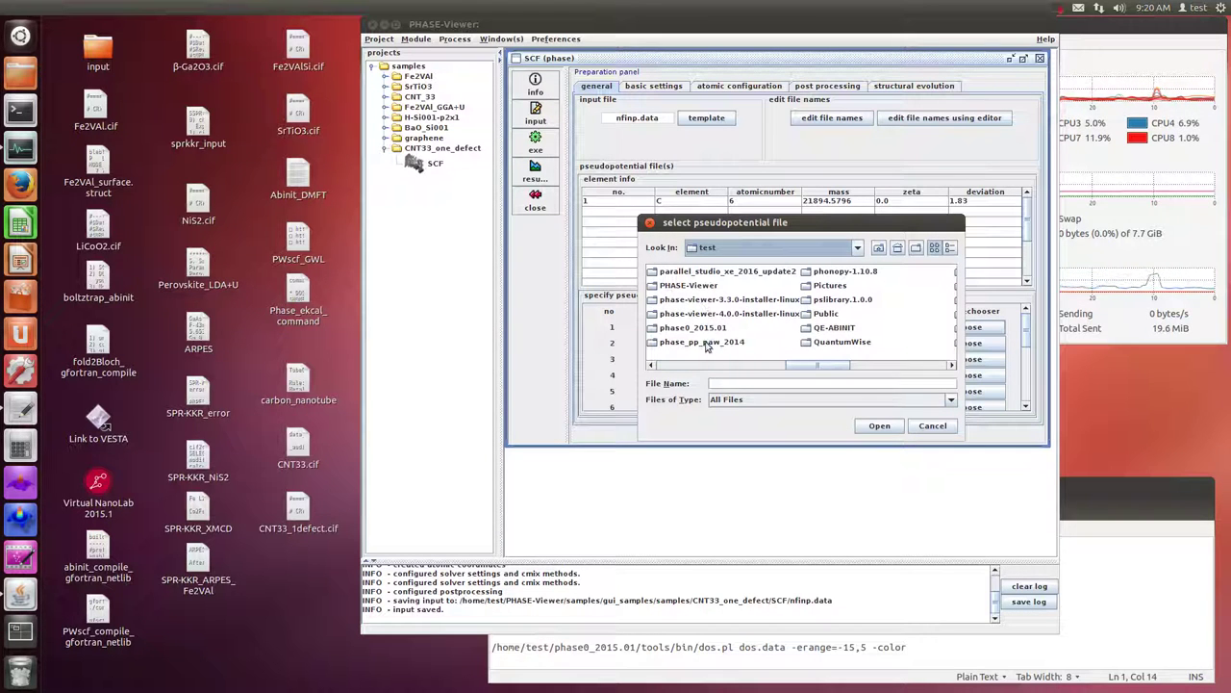
double_click(705, 345)
scroll(737, 343, down, 5)
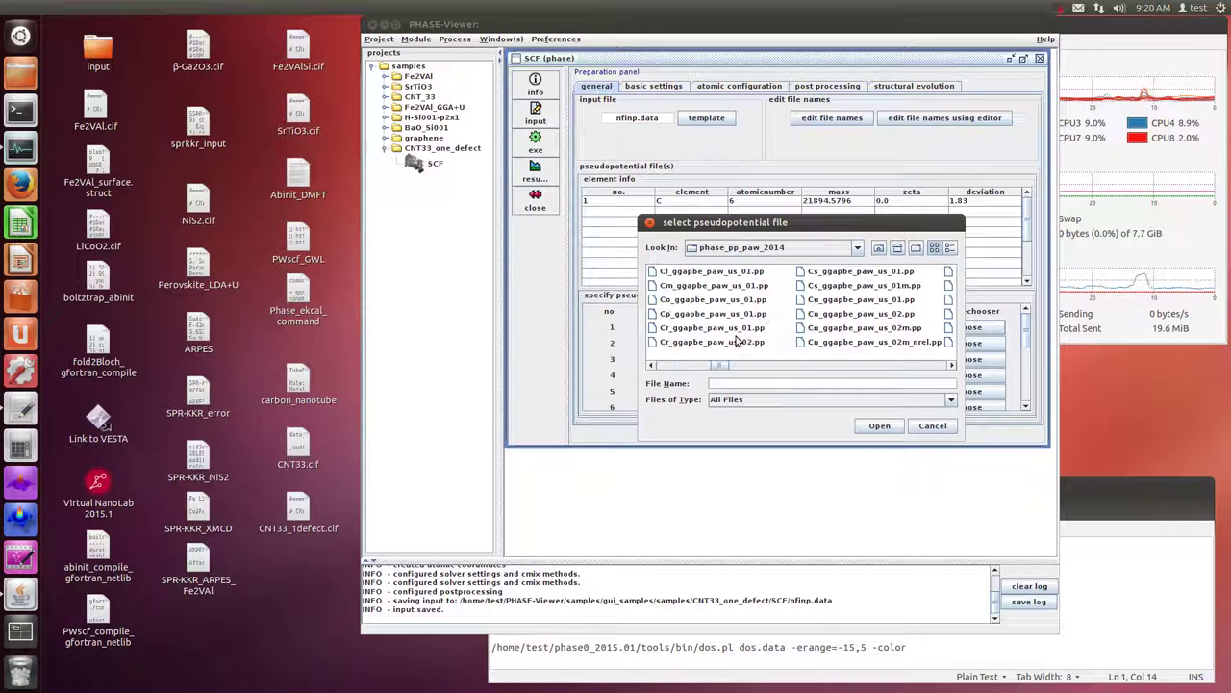
scroll(697, 342, up, 2)
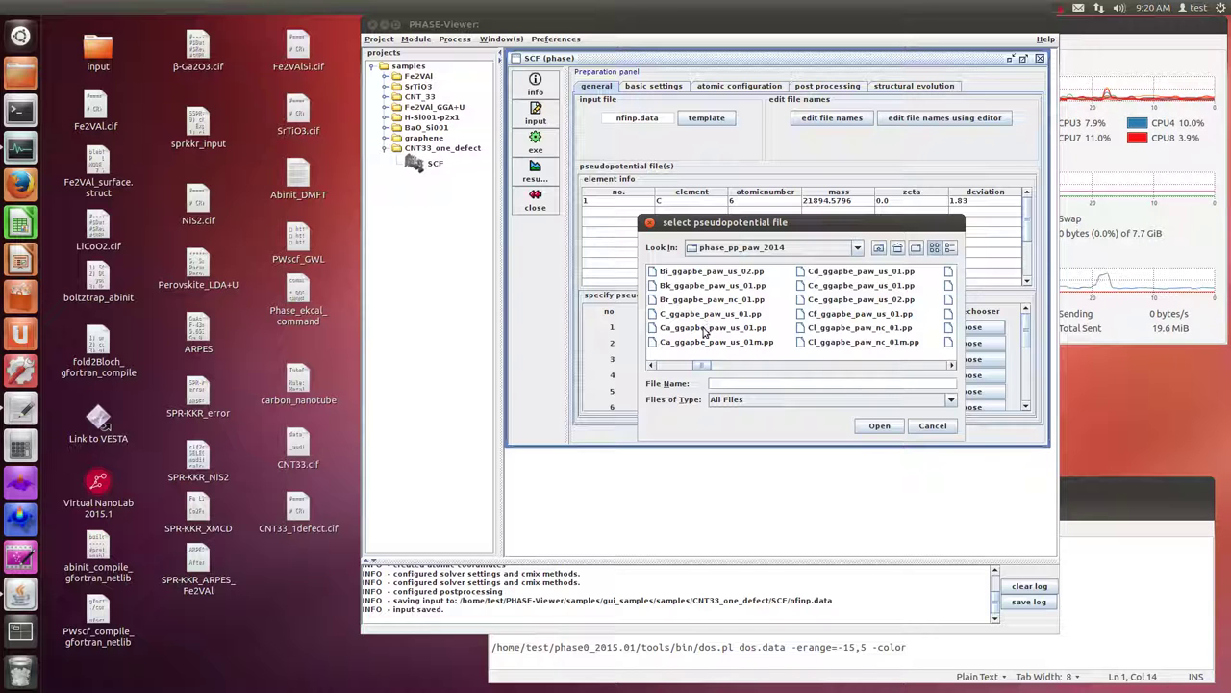
Step: Switch the file chooser to the pp folder inside the PHASE-Viewer directory
click(760, 247)
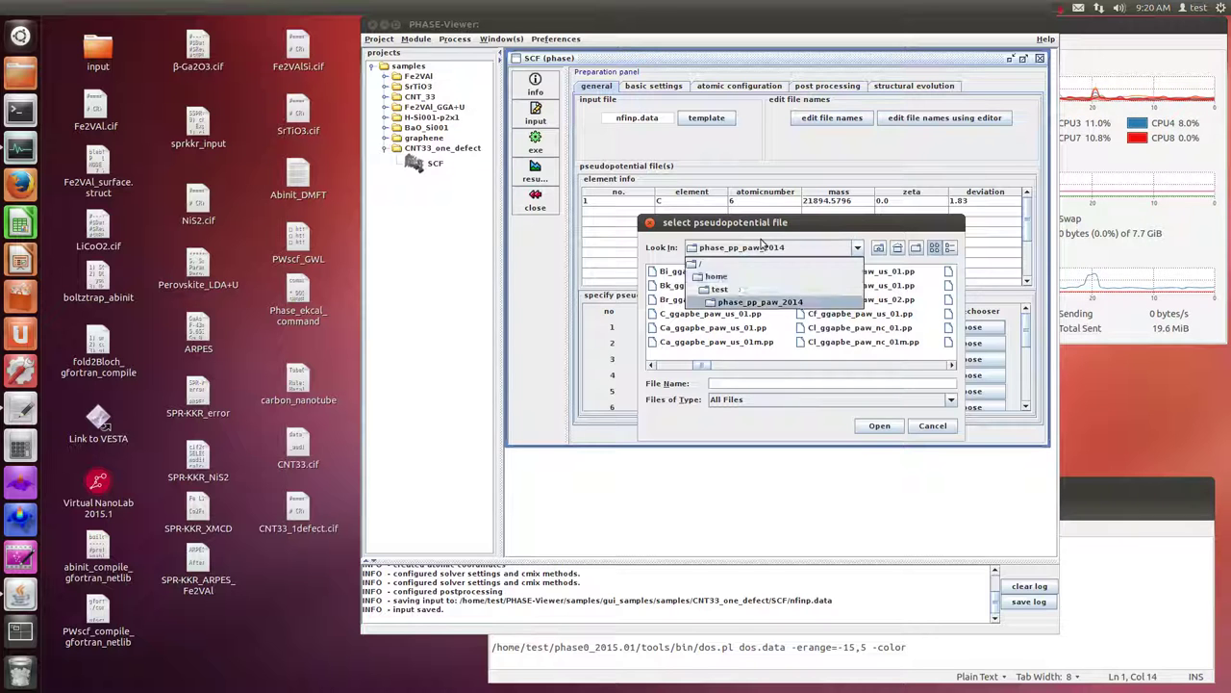
click(733, 289)
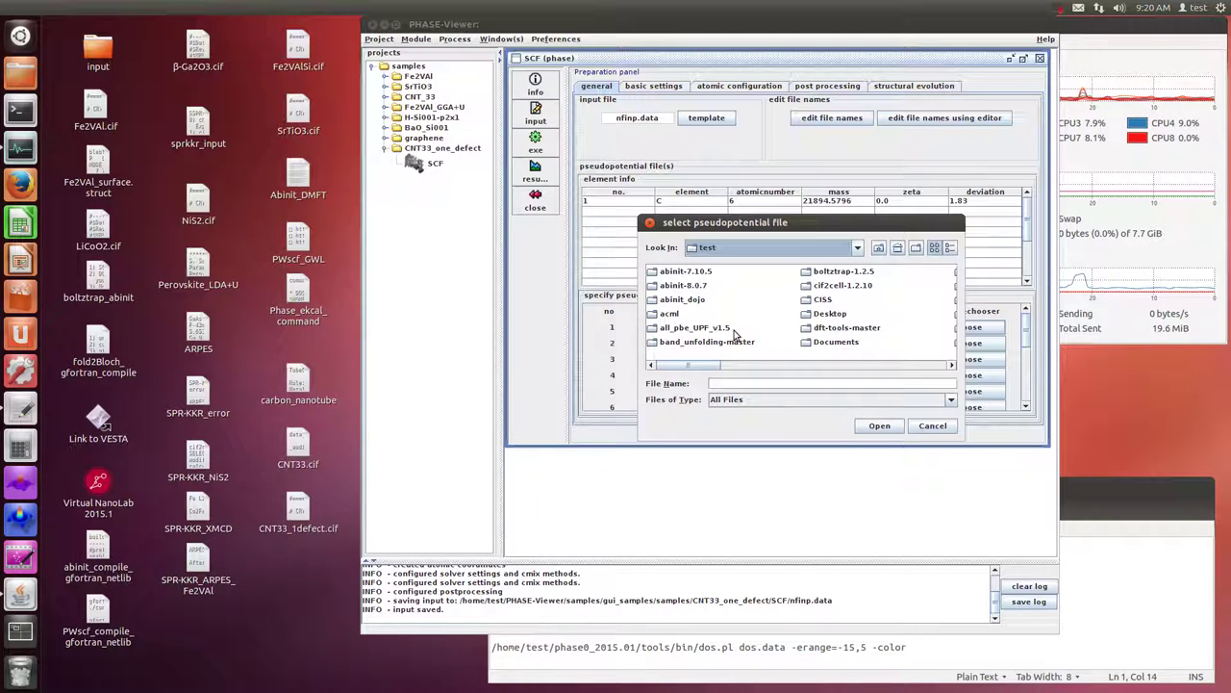
scroll(735, 327, down, 2)
scroll(730, 333, down, 2)
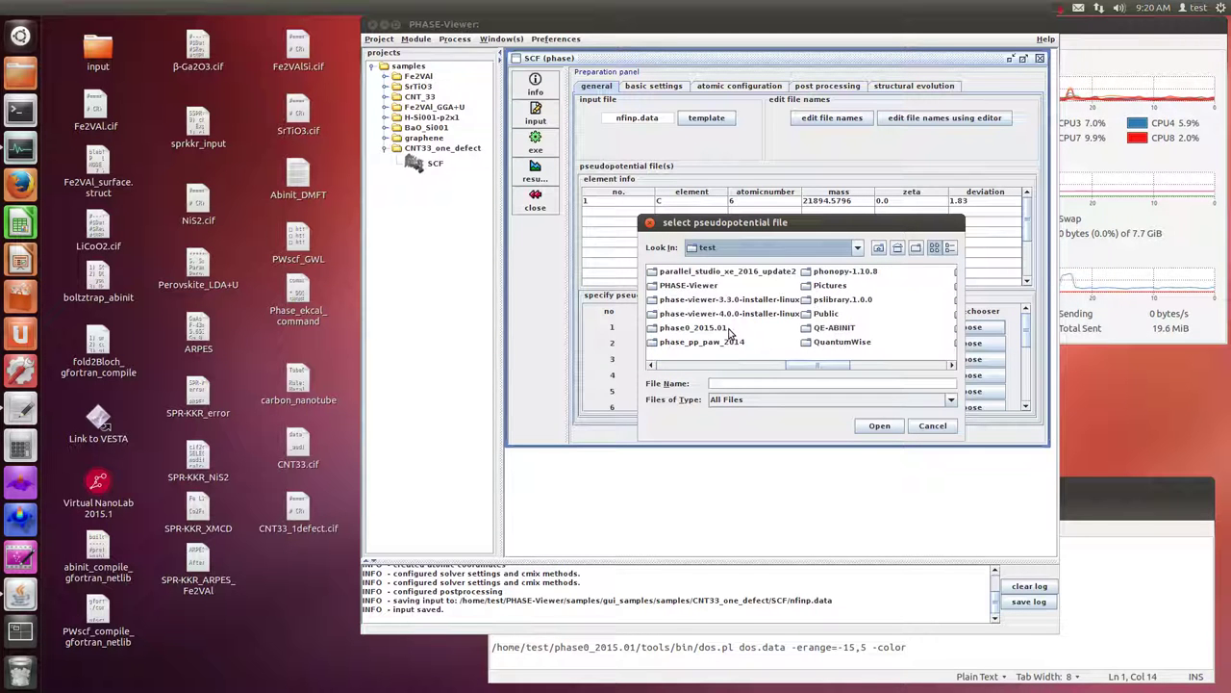
click(703, 292)
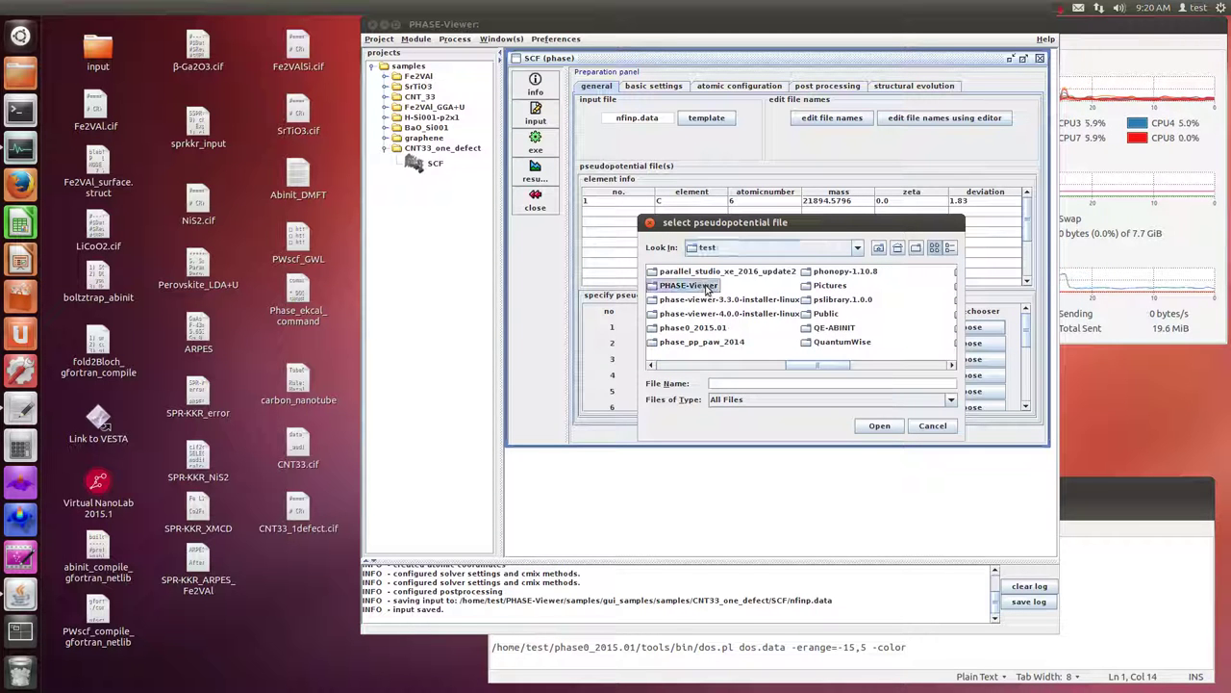
double_click(652, 286)
click(783, 287)
double_click(783, 287)
Step: Assign C_ldapw91_us_01.pp as the pseudopotential for carbon and save the input
scroll(755, 319, down, 2)
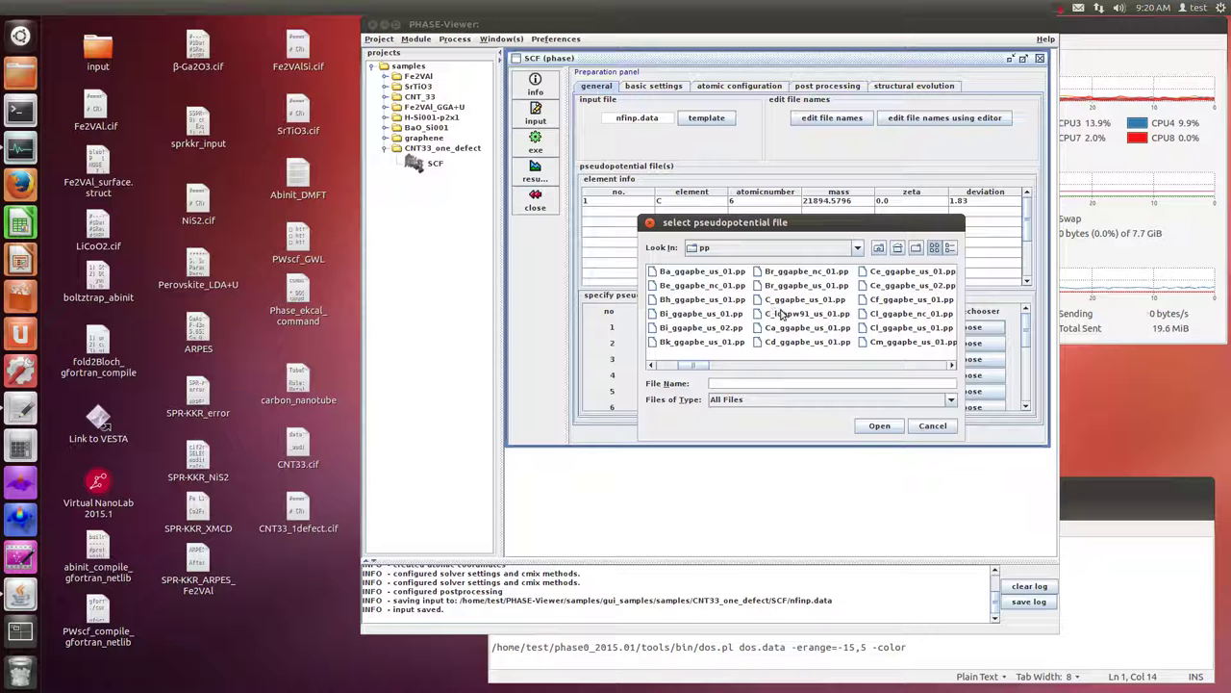
click(787, 313)
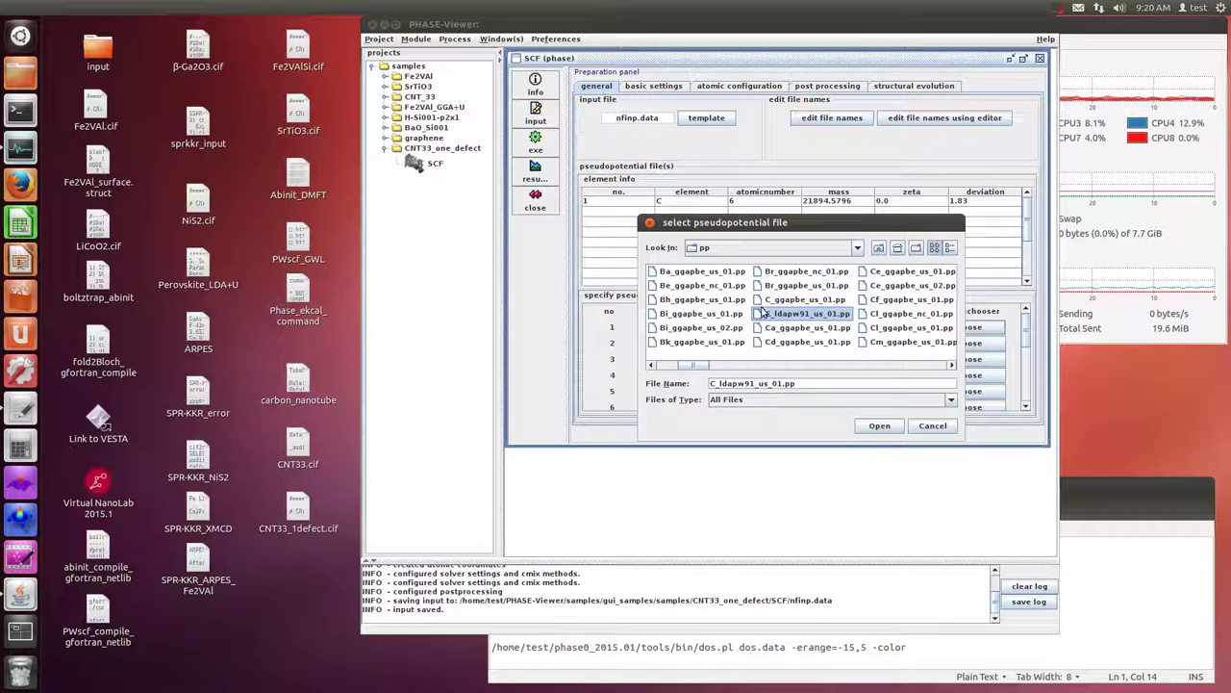
click(879, 426)
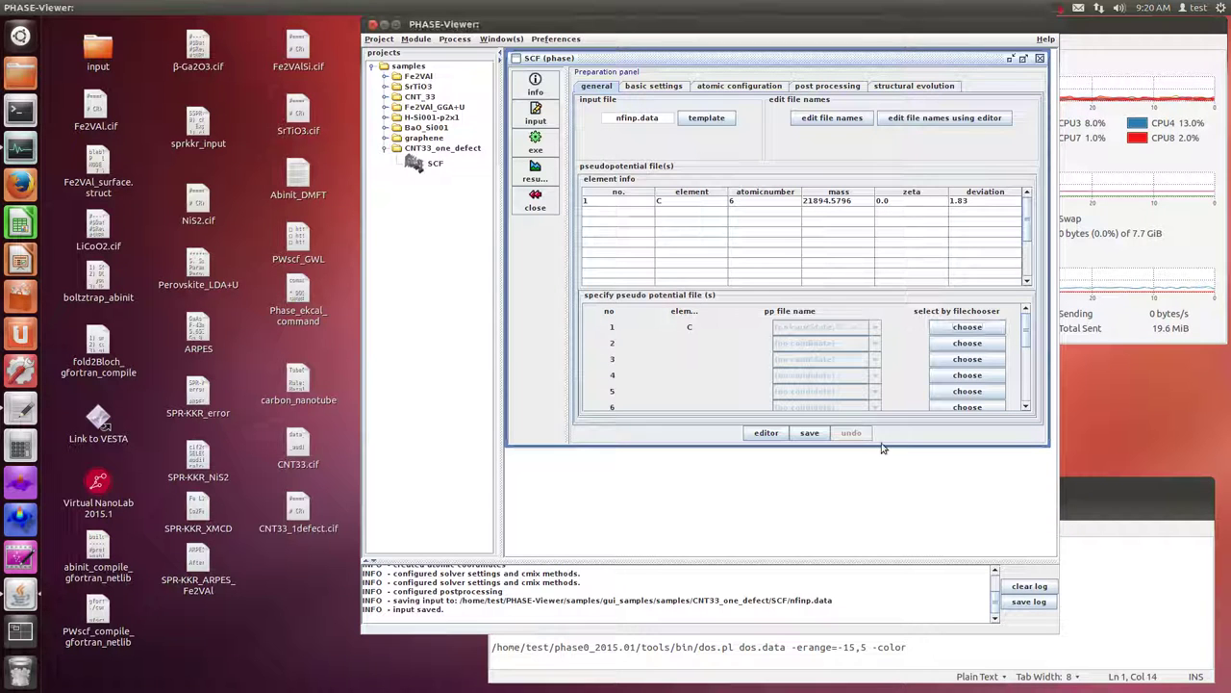
click(809, 432)
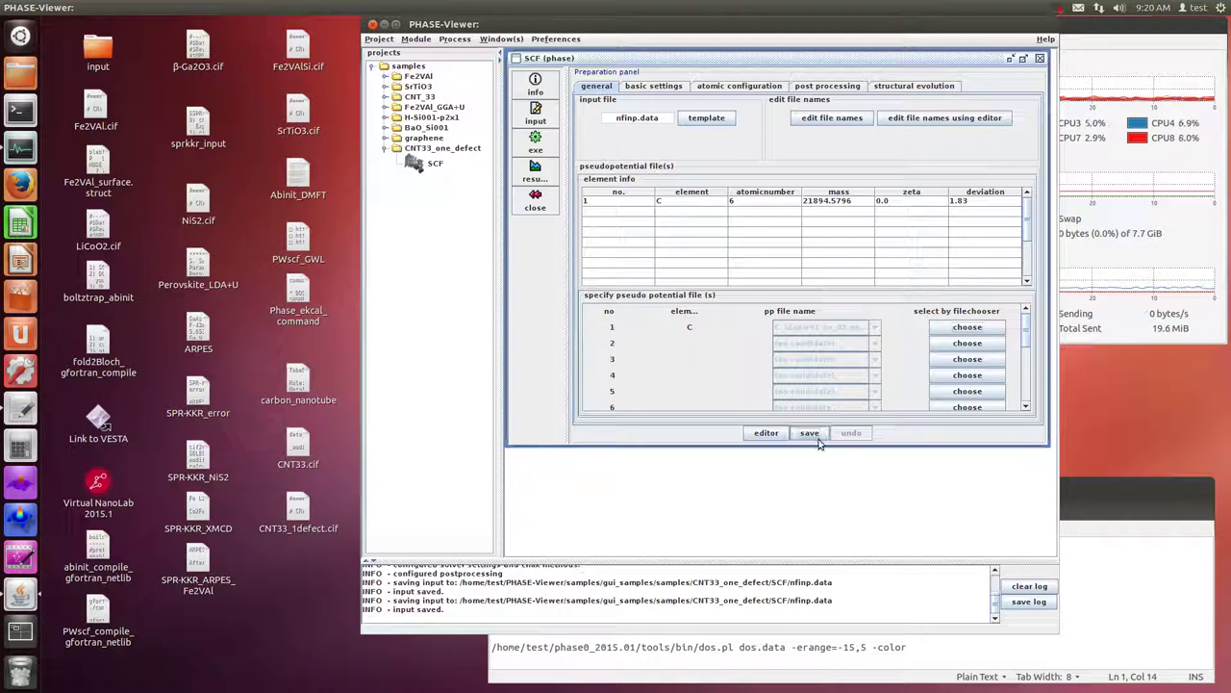
Step: Set the wave function cut-off to 12 Hartree in the basic accuracy settings
click(658, 91)
click(651, 104)
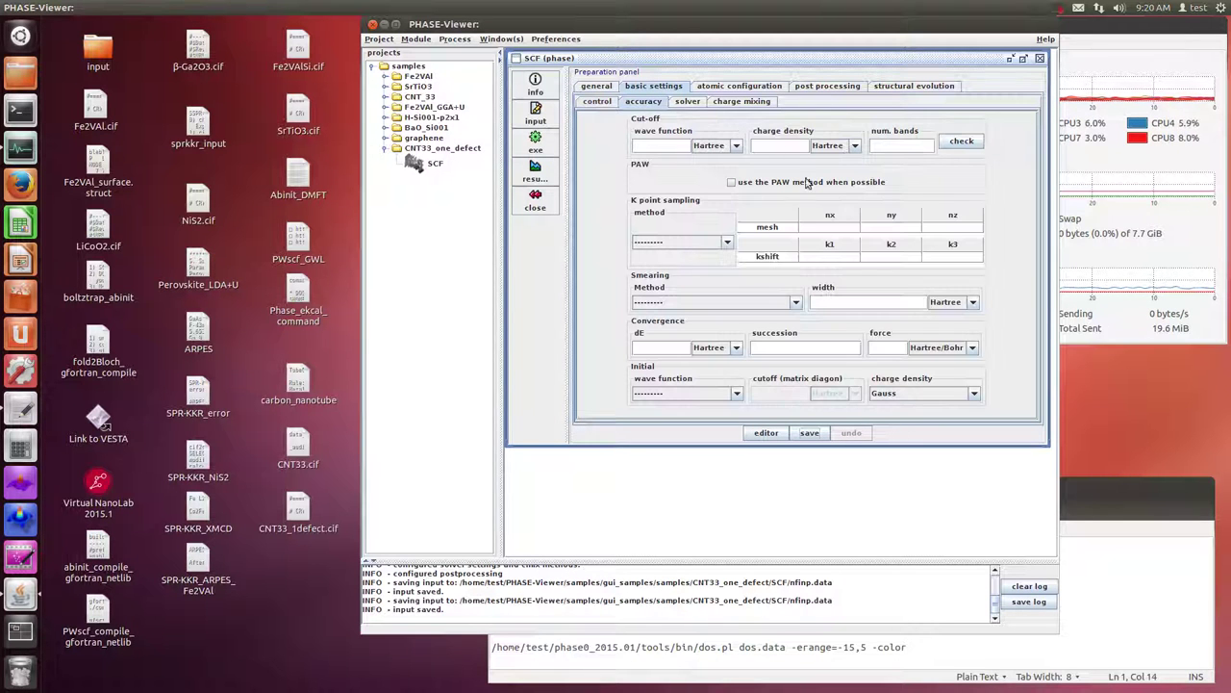
click(670, 142)
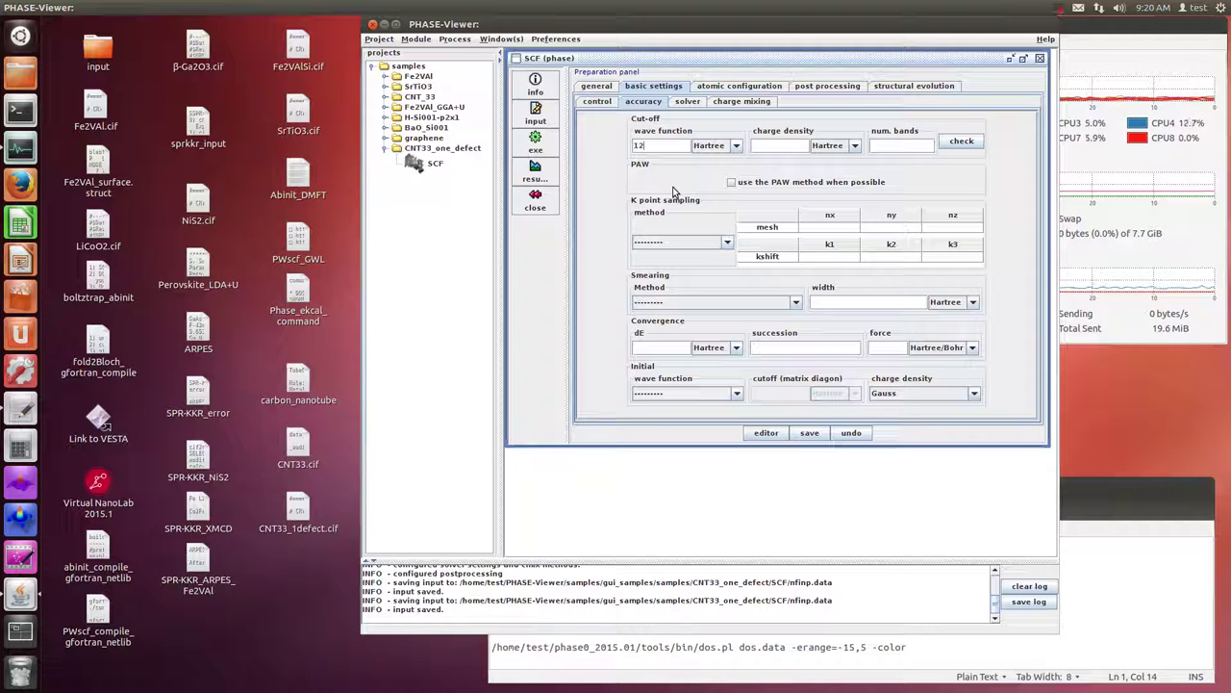
Step: Calculate 12*8 in the Calculator and set the charge density cut-off to 96 Hartree
click(20, 445)
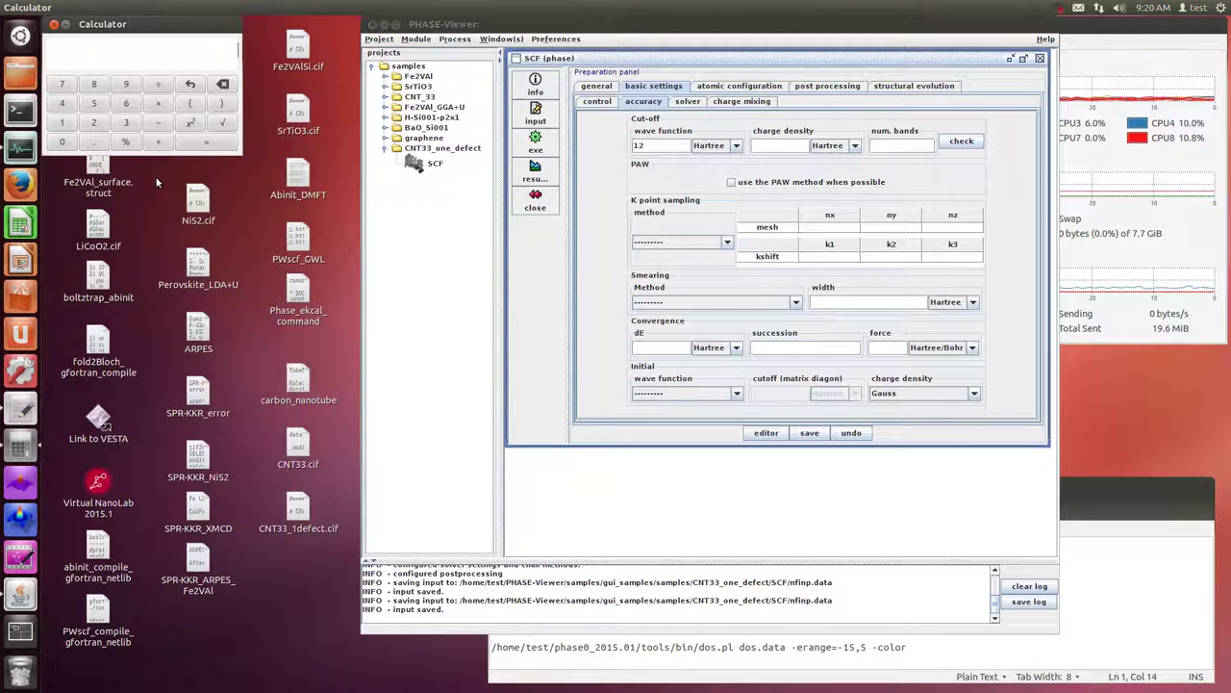
text(12*8)
key(Return)
click(790, 149)
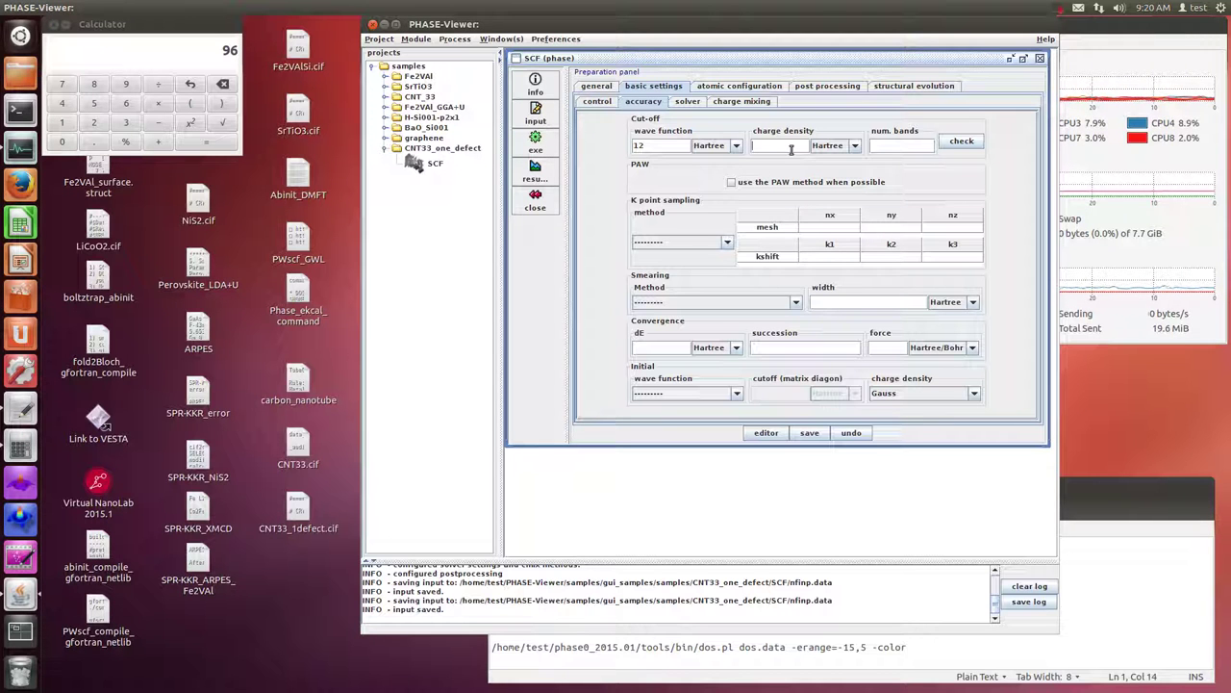
Step: Set the k-point sampling method to mesh with nx 5, ny 5 and nz 10, and close the Calculator
click(707, 248)
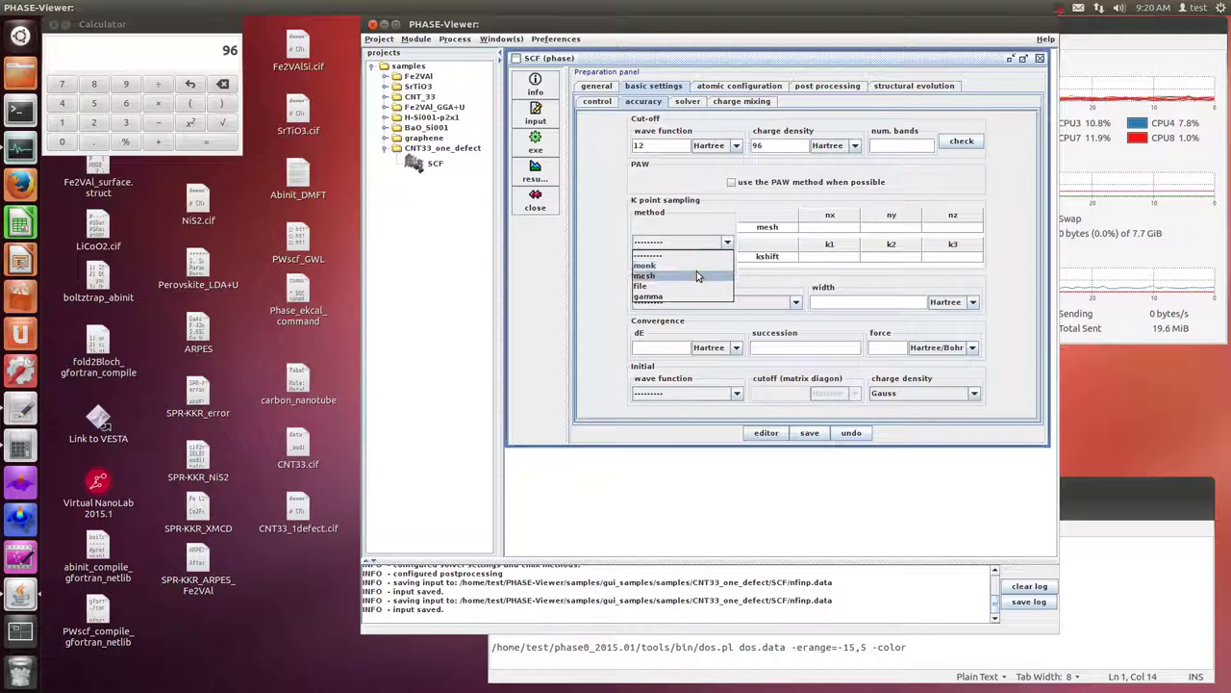
click(697, 271)
click(829, 227)
double_click(834, 229)
text(55)
key(Return)
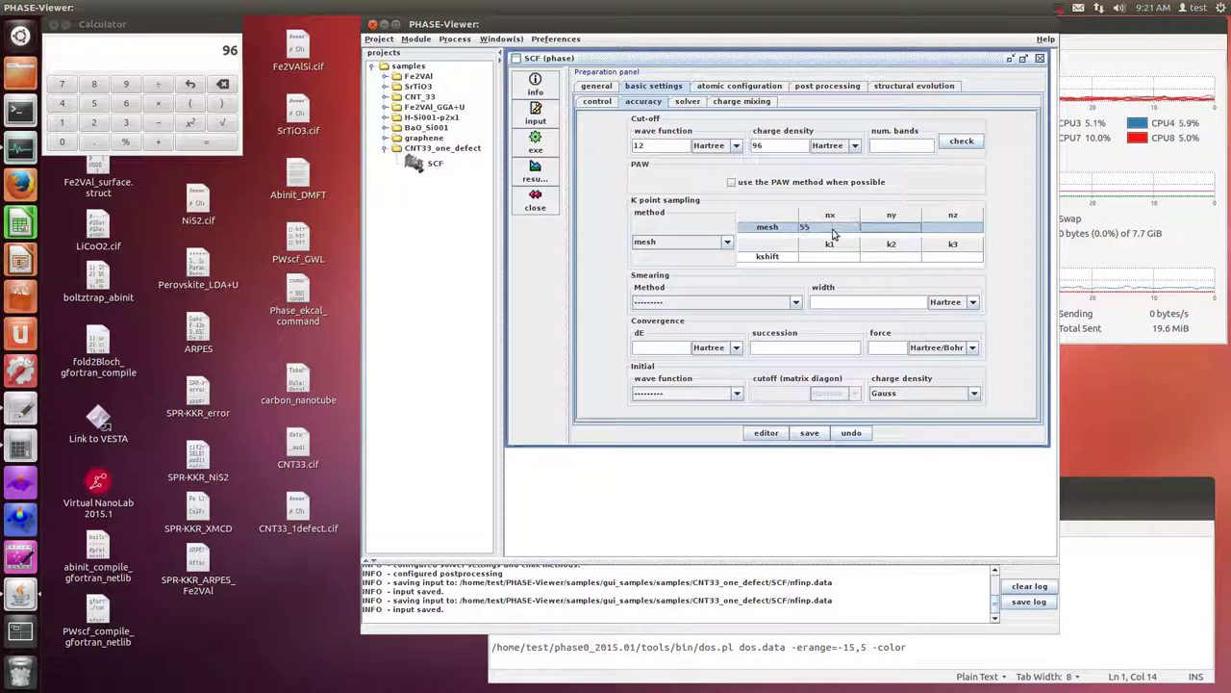
double_click(834, 229)
text(5)
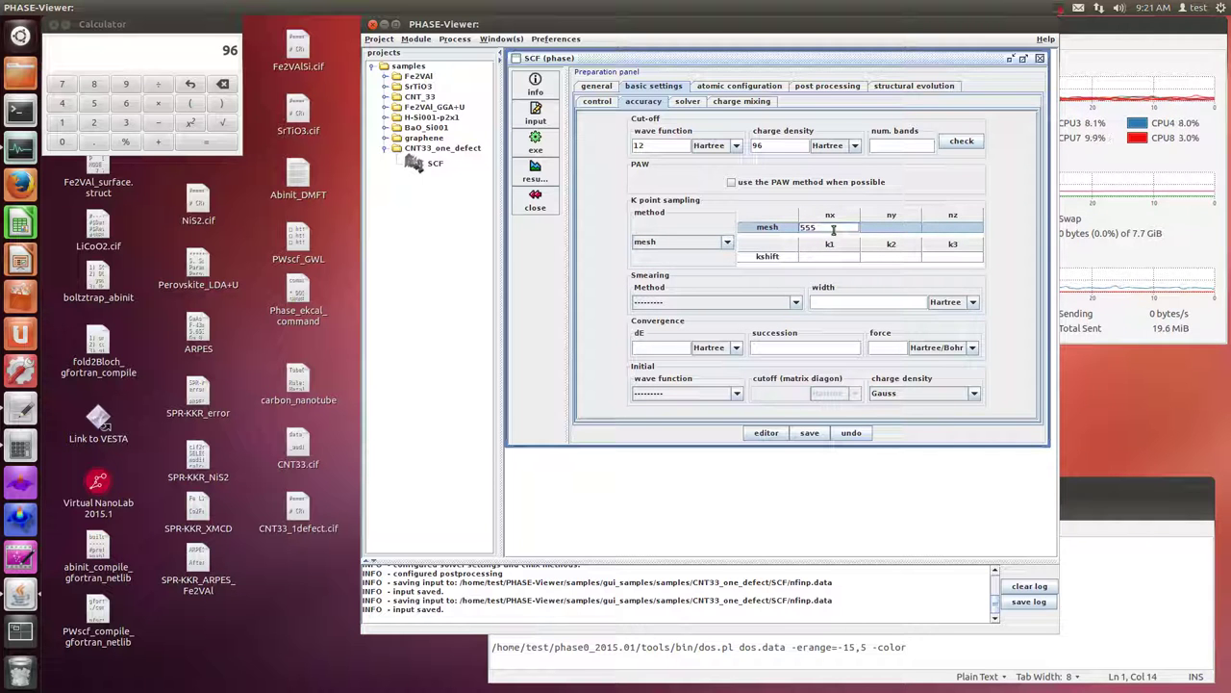
key(Tab)
text(5)
key(Tab)
text(10)
key(Return)
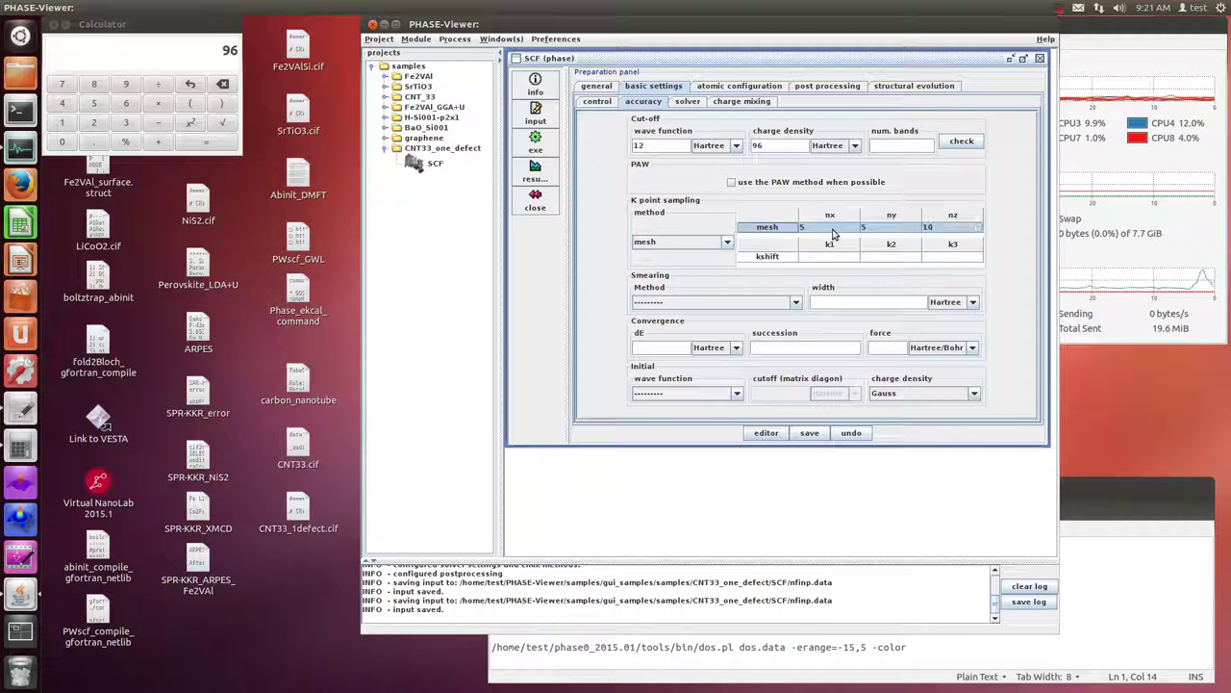
click(52, 23)
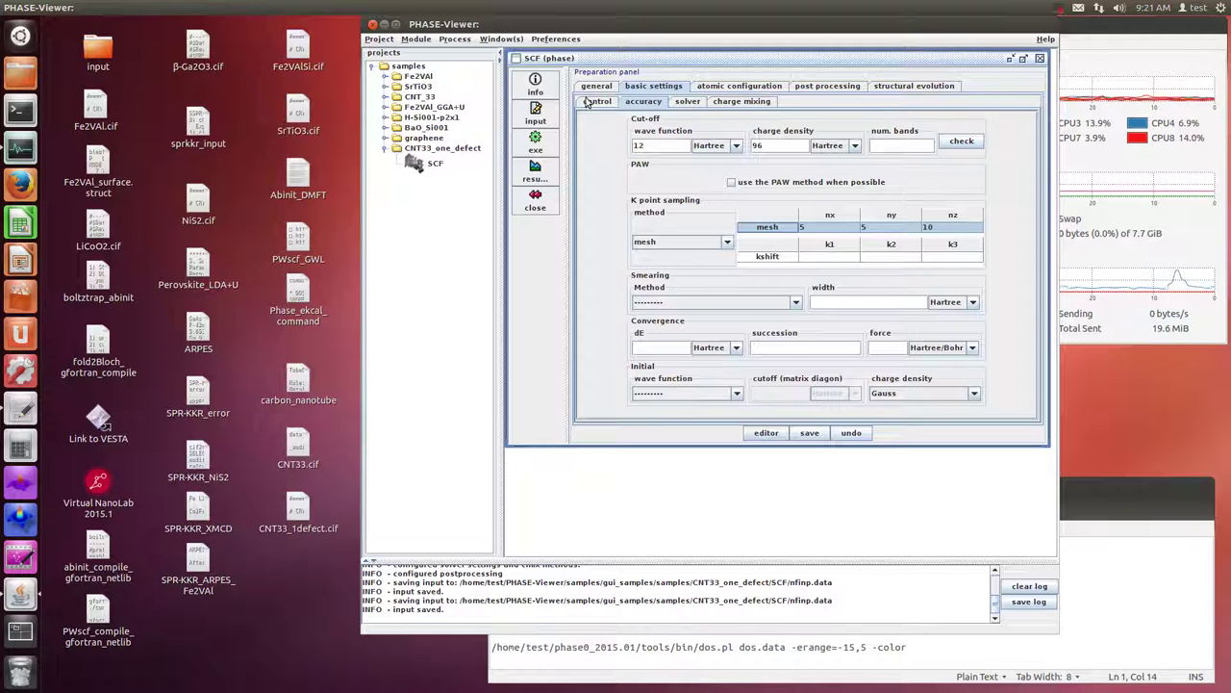
Step: Check the cell vectors in the atomic configuration and set the k-point mesh to nx 3, ny 3 and nz 10
click(713, 89)
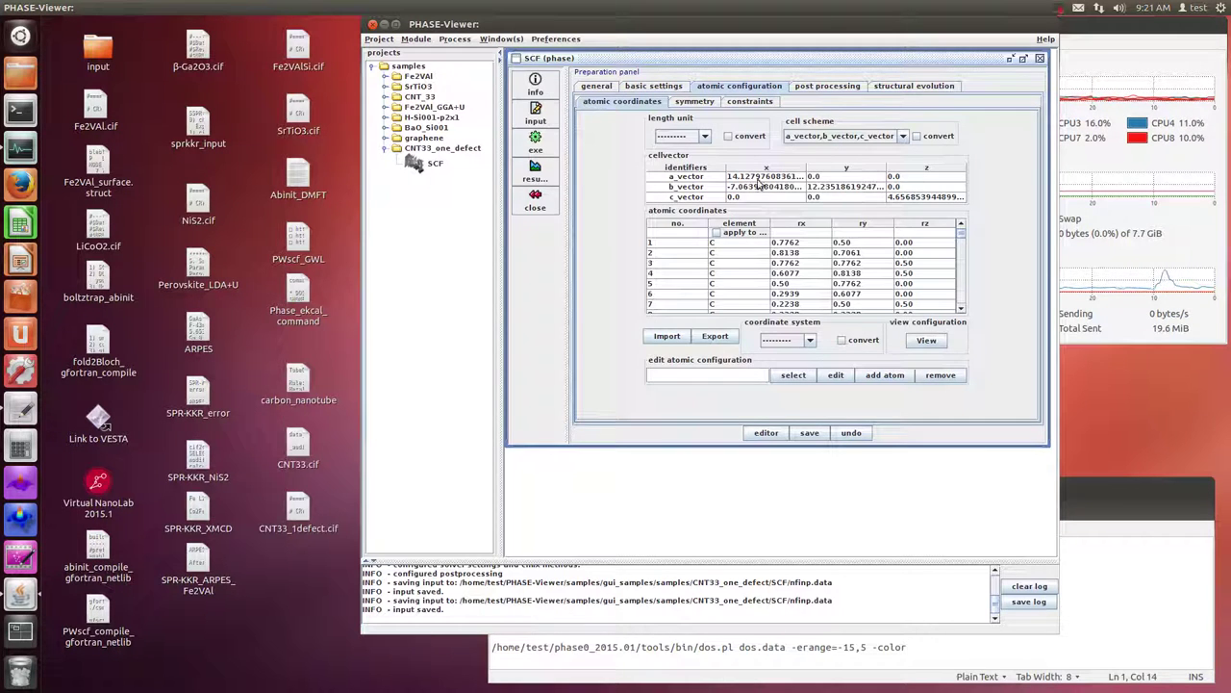
click(631, 89)
double_click(806, 227)
key(Return)
key(Tab)
text(3)
key(Return)
key(Tab)
key(BackSpace)
key(BackSpace)
key(shift+Tab)
key(BackSpace)
key(Tab)
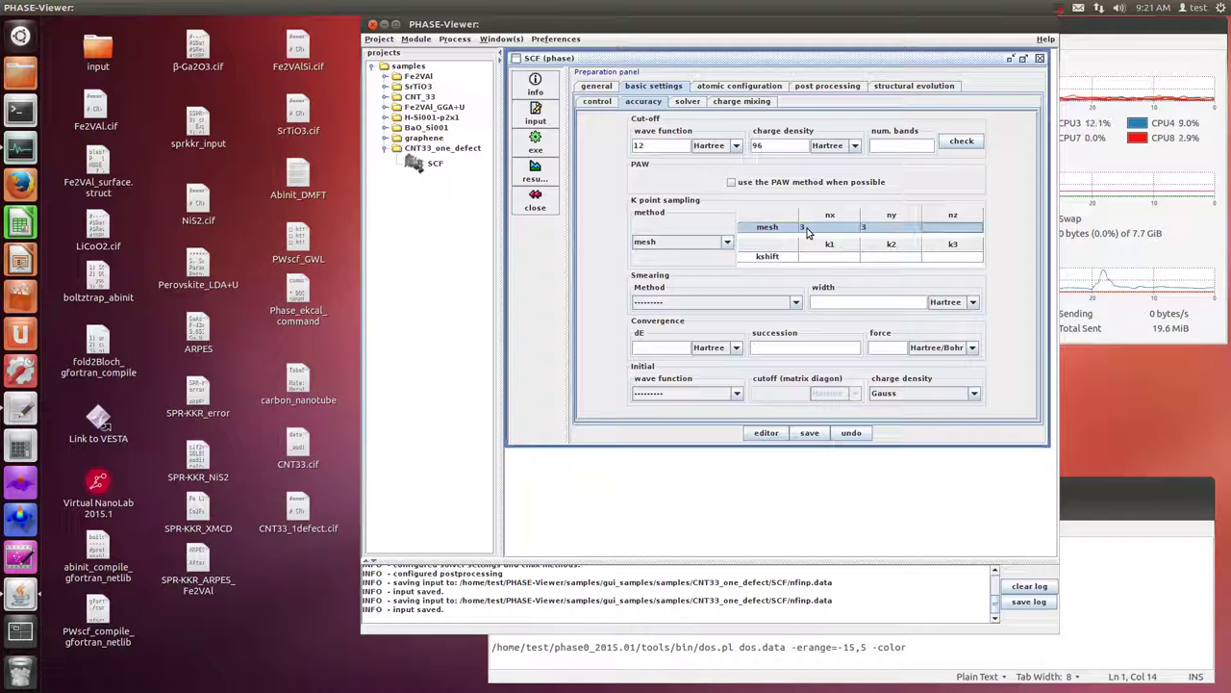
text(10)
key(Tab)
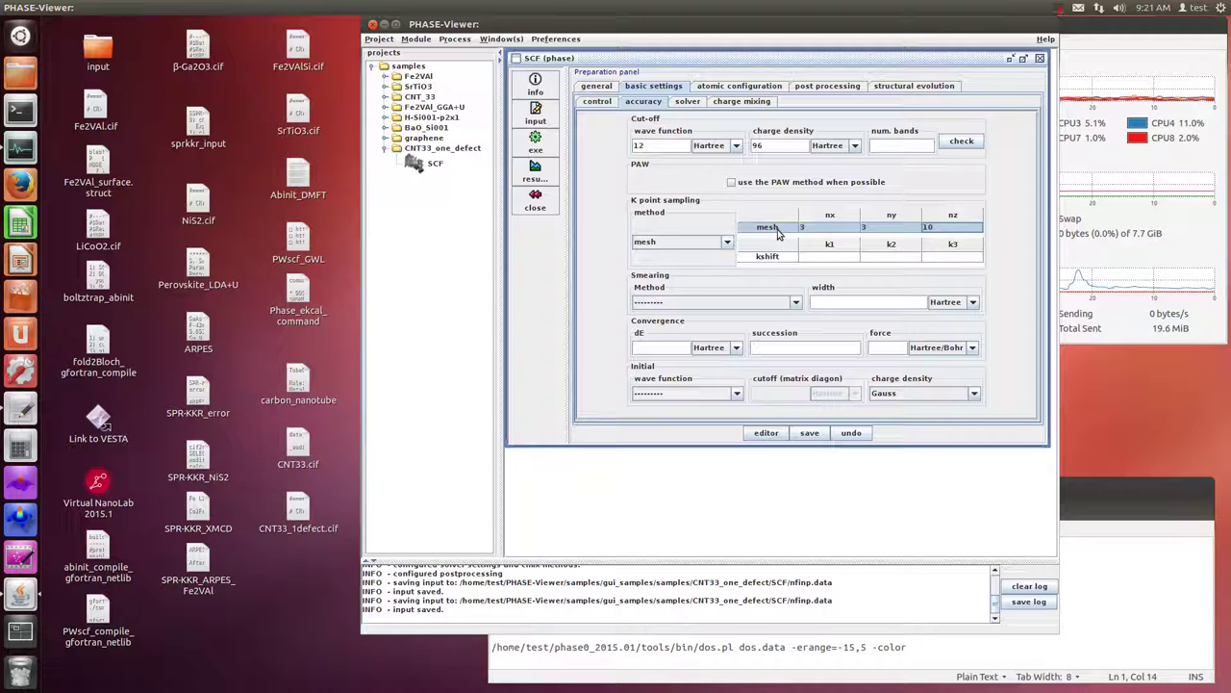
click(688, 102)
click(724, 104)
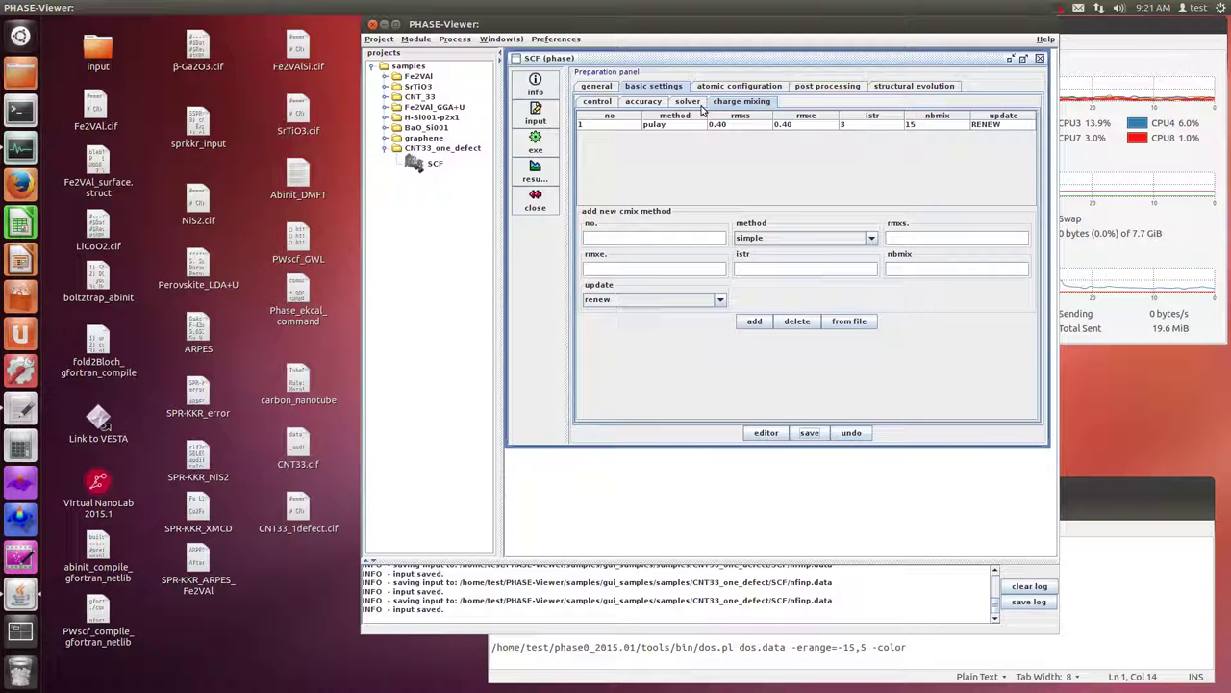
click(643, 102)
click(738, 86)
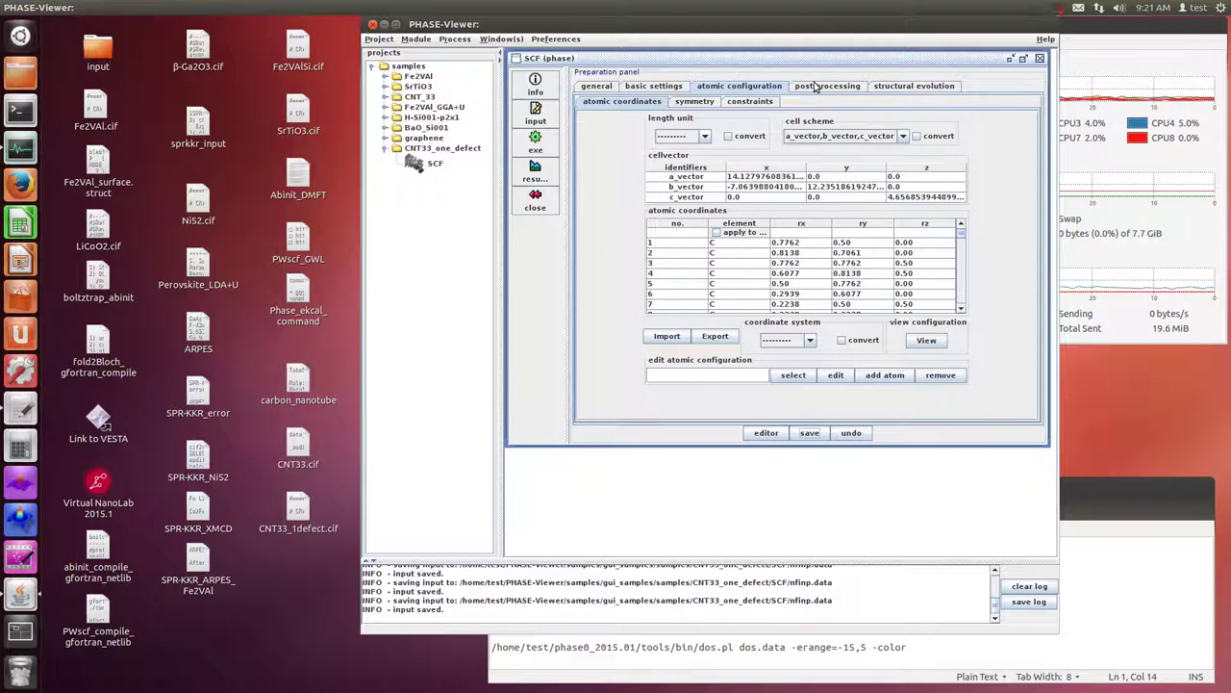
click(816, 86)
click(887, 87)
Step: View the nanotube's atomic configuration in 3D, rotate it to examine the vacancy, and close the viewer
click(732, 87)
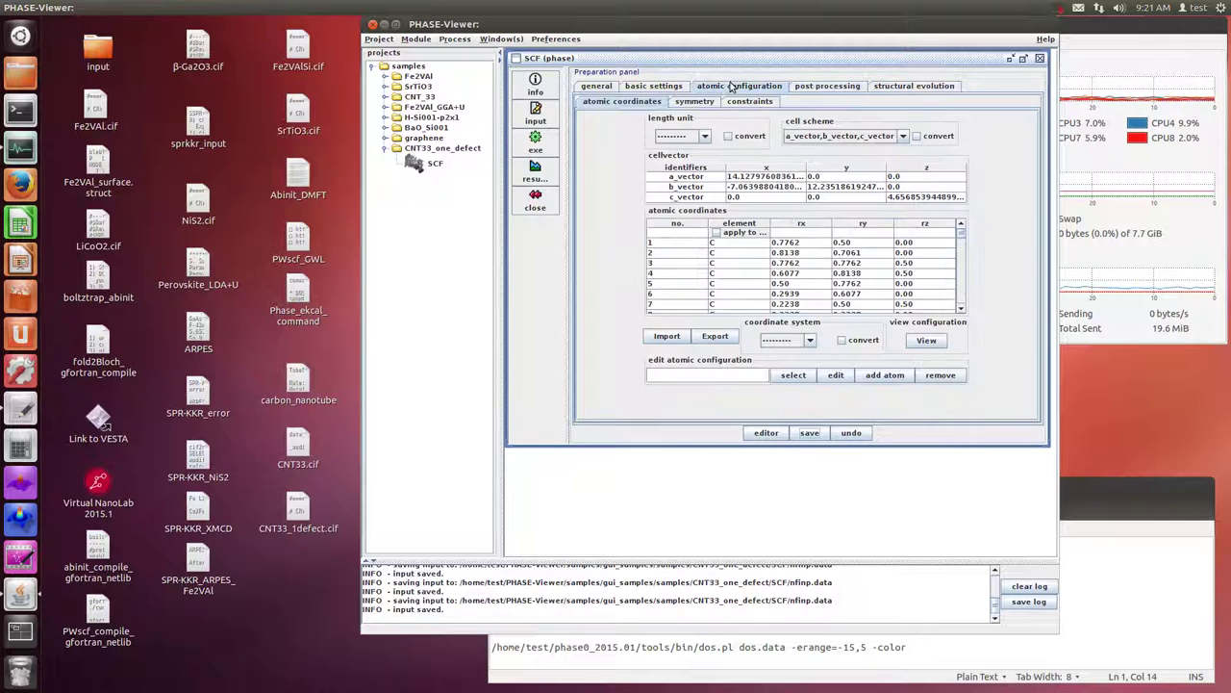
click(929, 341)
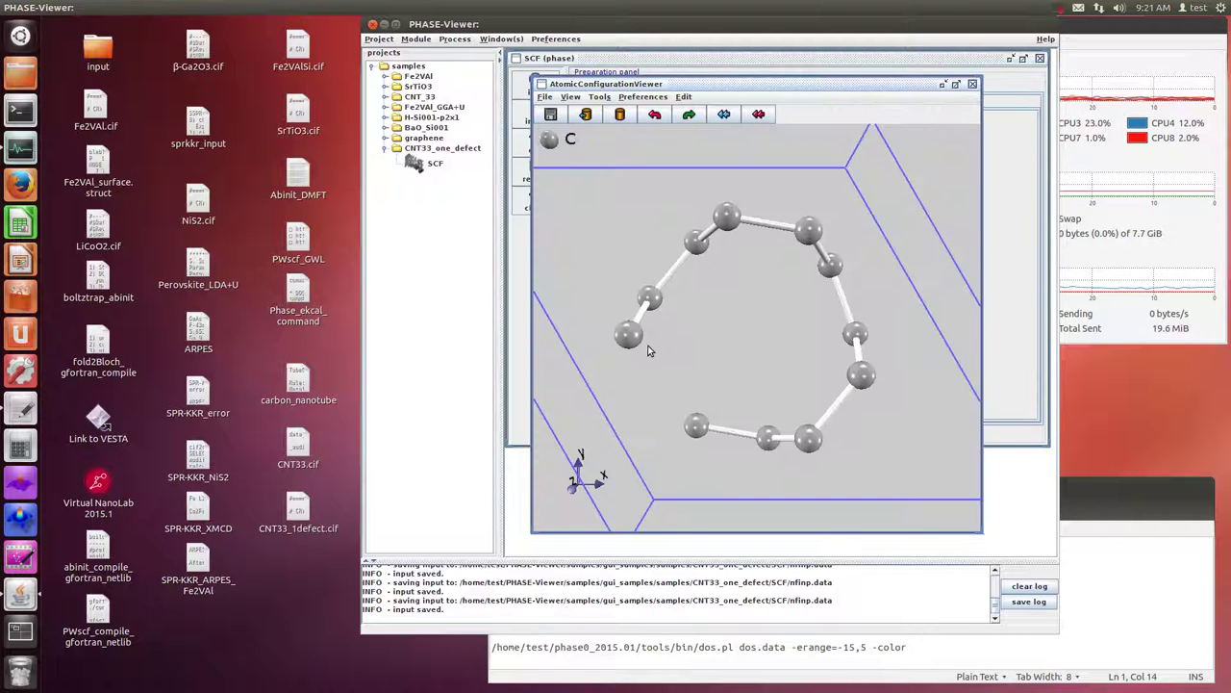
mouse_move(806, 354)
mouse_down()
mouse_move(806, 317)
mouse_move(798, 333)
mouse_move(813, 344)
mouse_move(792, 337)
mouse_move(787, 372)
mouse_move(818, 343)
mouse_up()
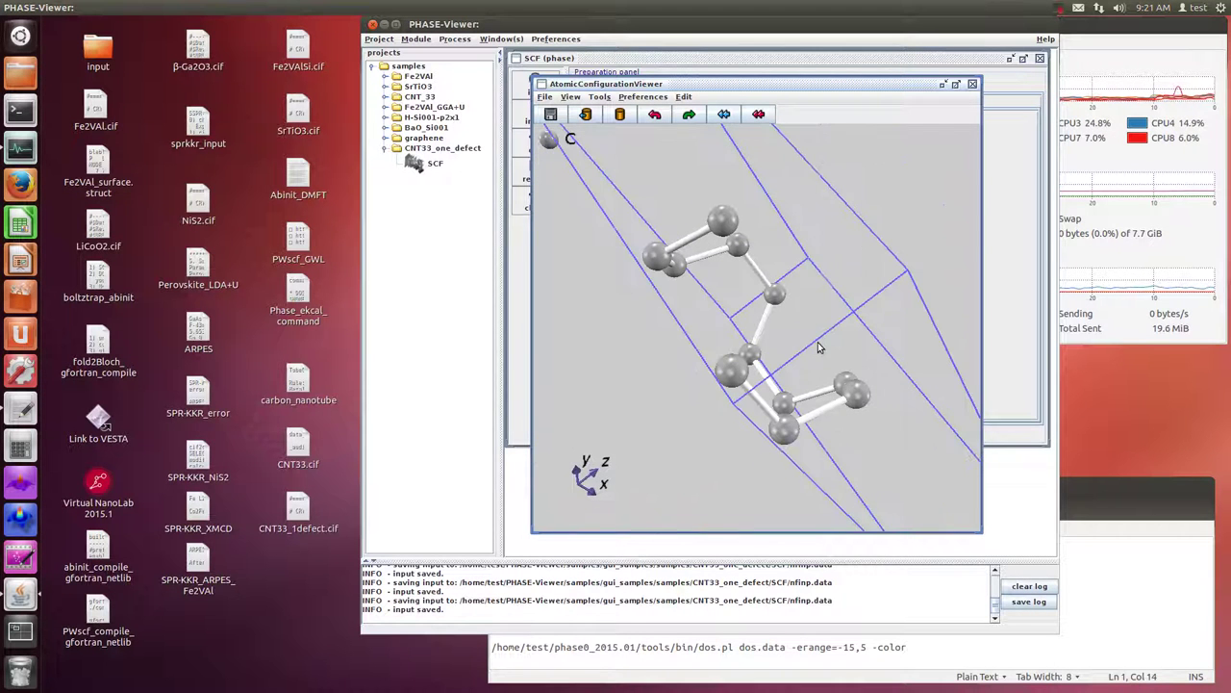
click(973, 85)
click(896, 86)
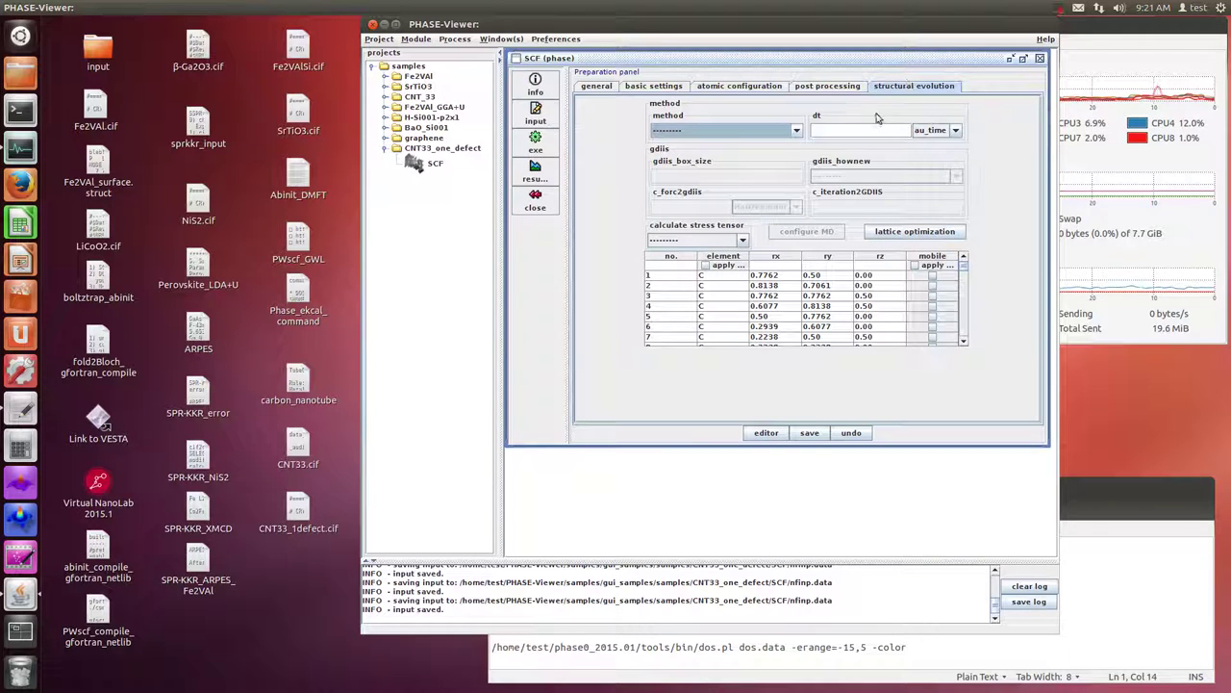
click(800, 130)
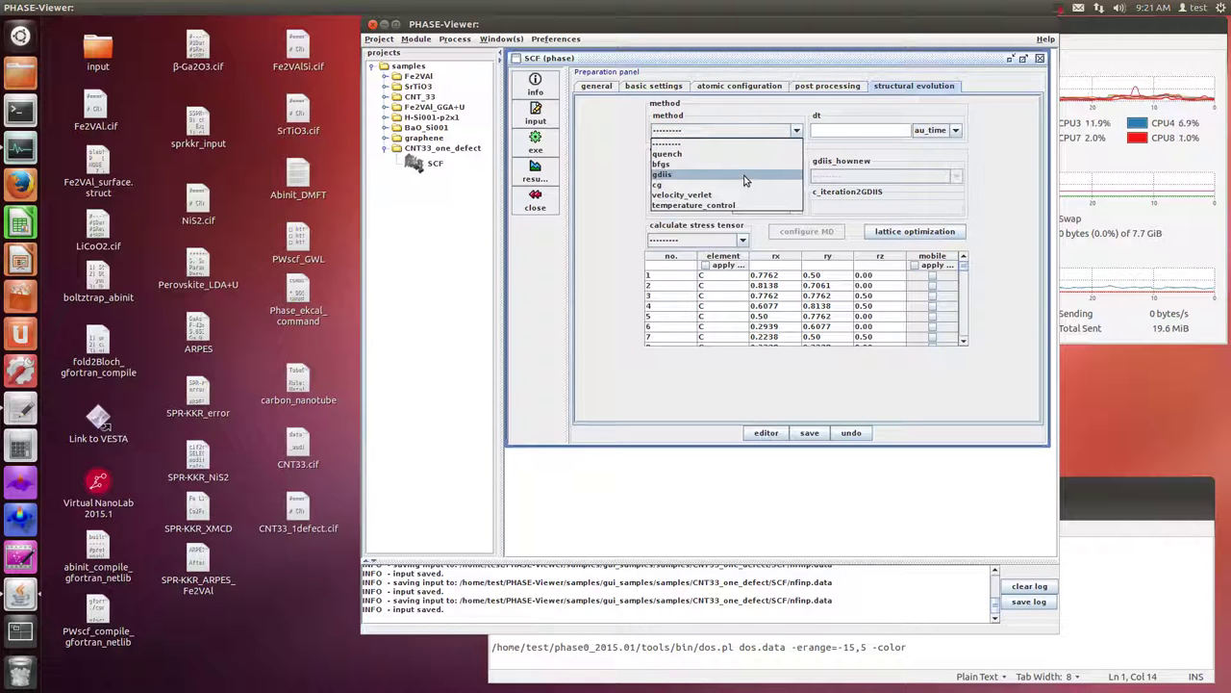
click(697, 175)
click(843, 131)
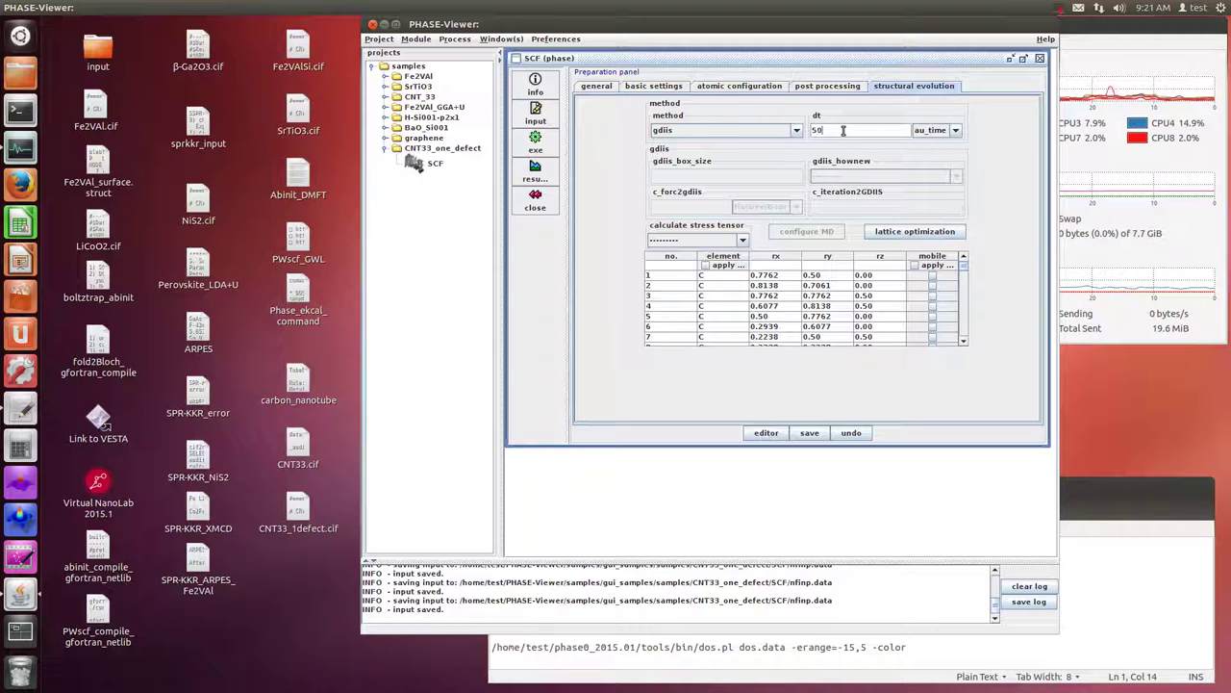
click(929, 131)
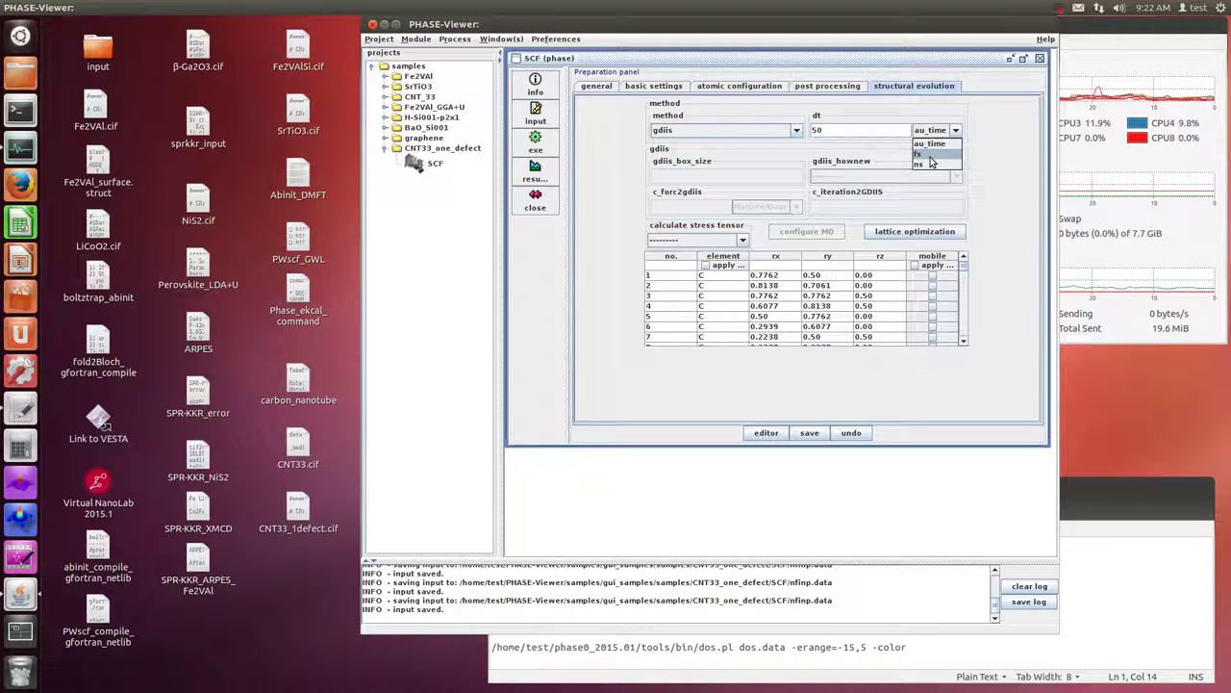
click(932, 163)
click(935, 130)
key(shift+Tab)
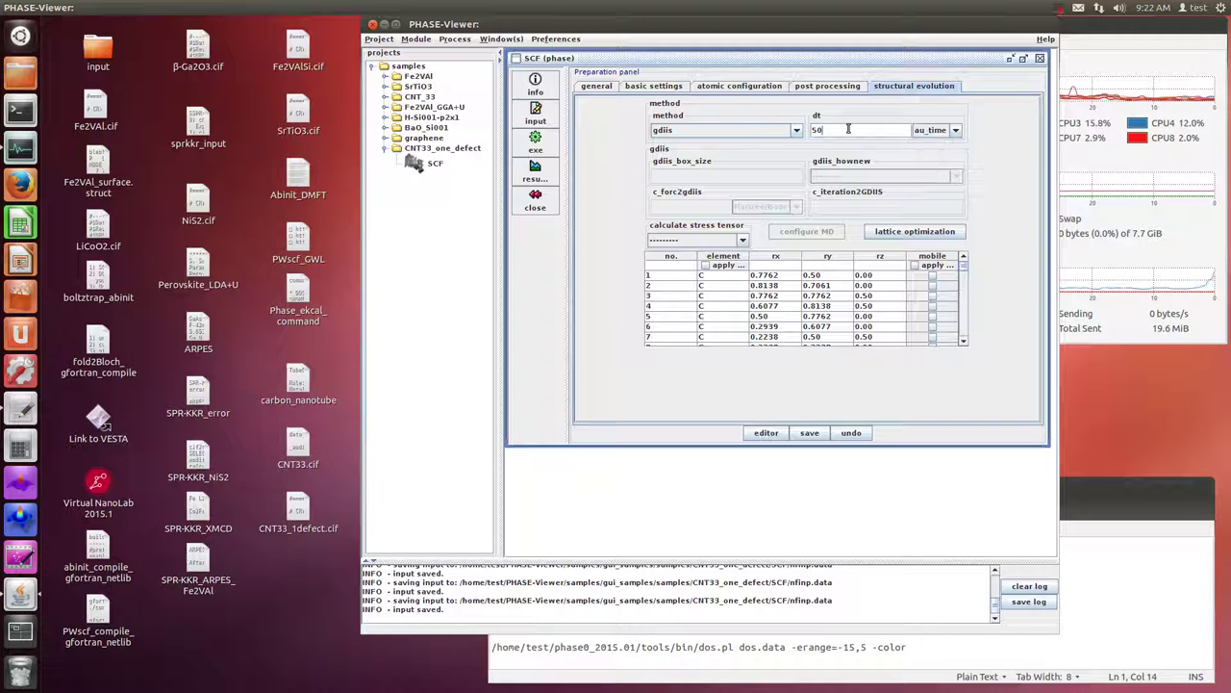
click(710, 129)
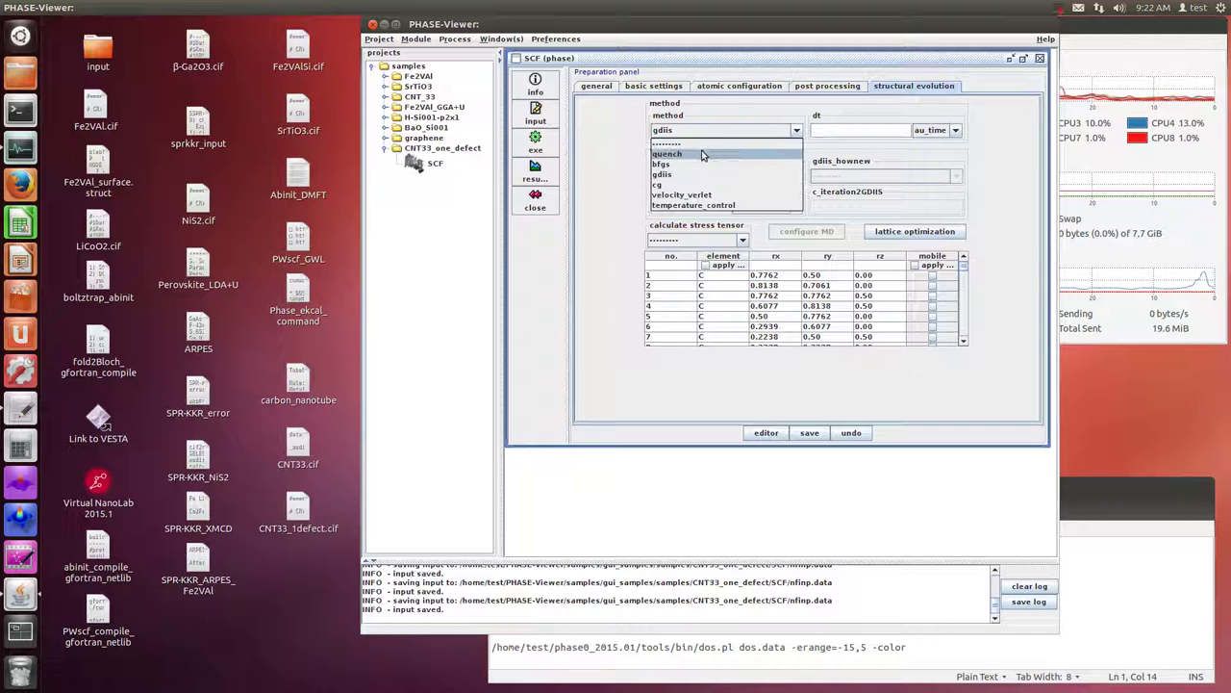
click(706, 145)
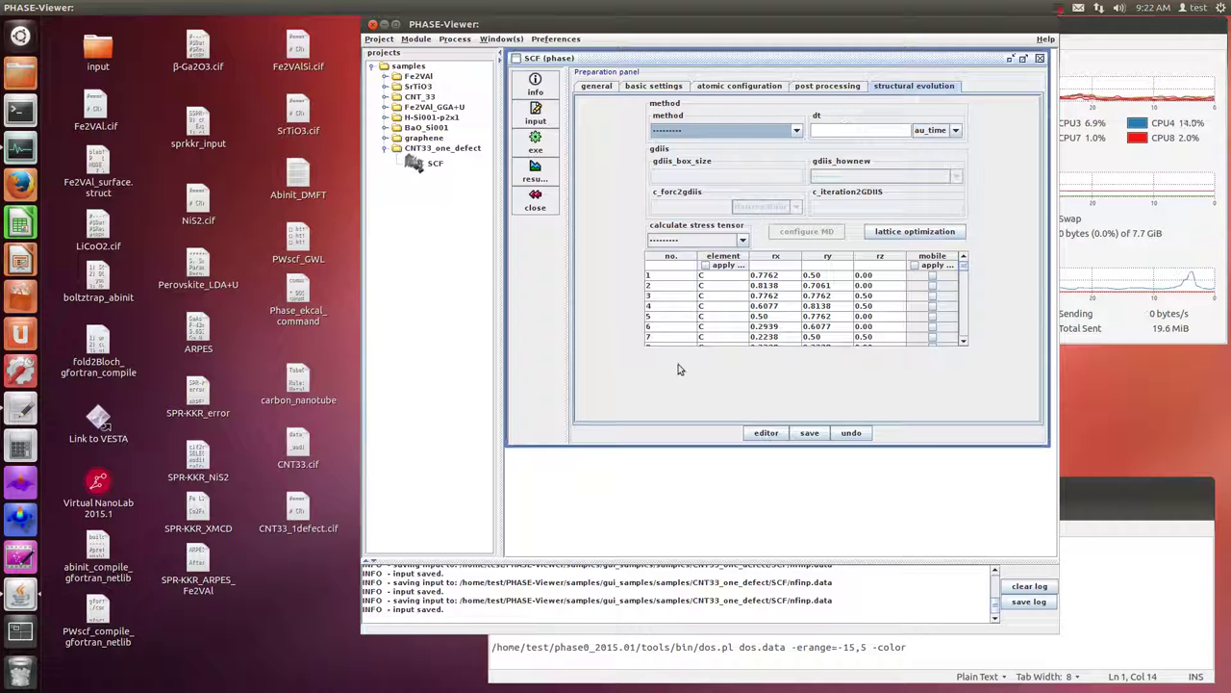
click(915, 265)
scroll(920, 316, down, 3)
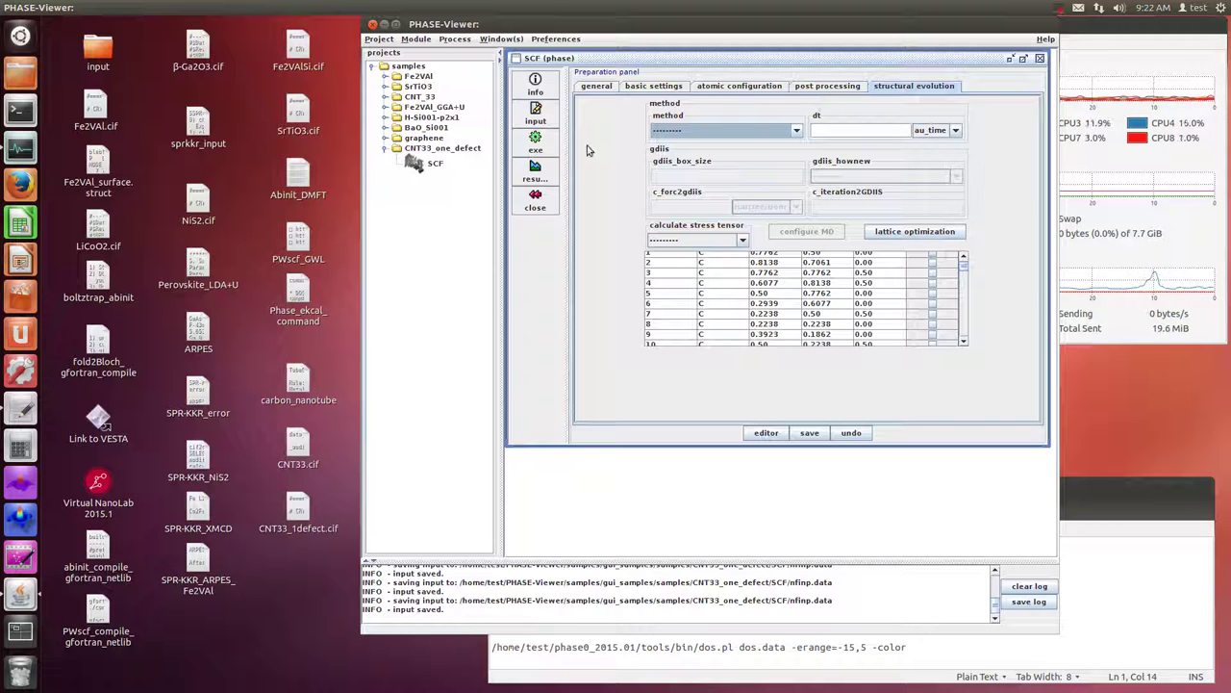
click(814, 92)
click(745, 93)
click(689, 102)
click(737, 102)
click(658, 101)
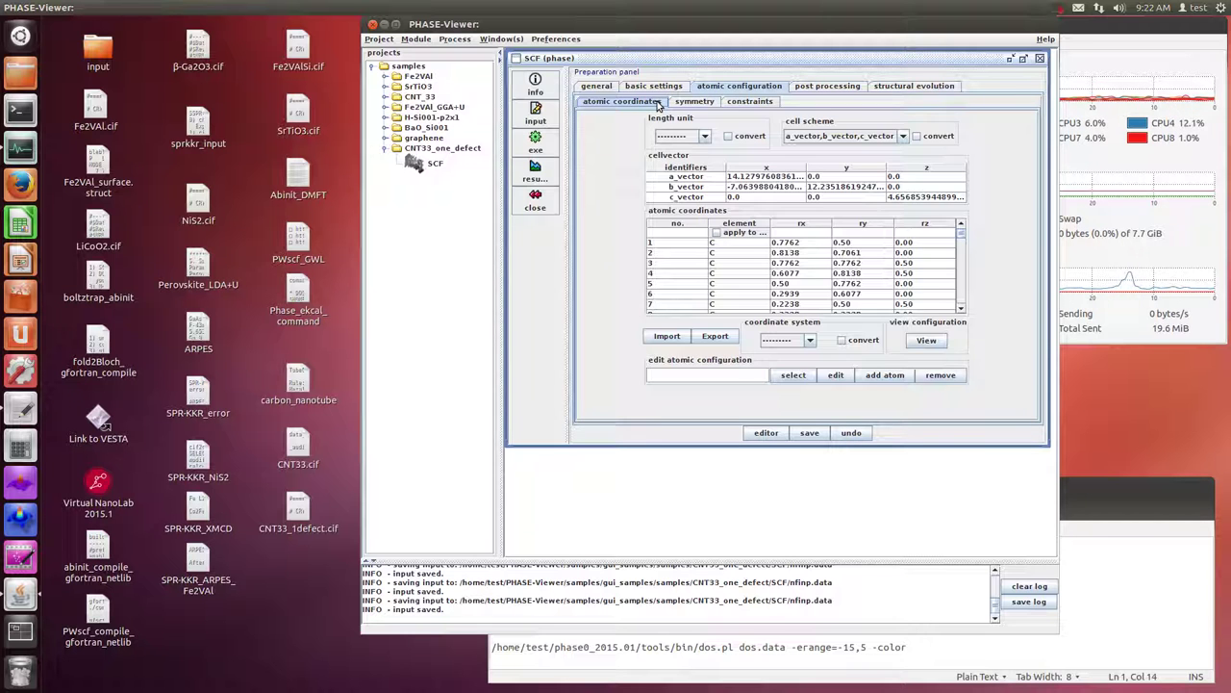
Step: Set the convergence dE to 0.0001 eV in the basic accuracy settings
click(664, 86)
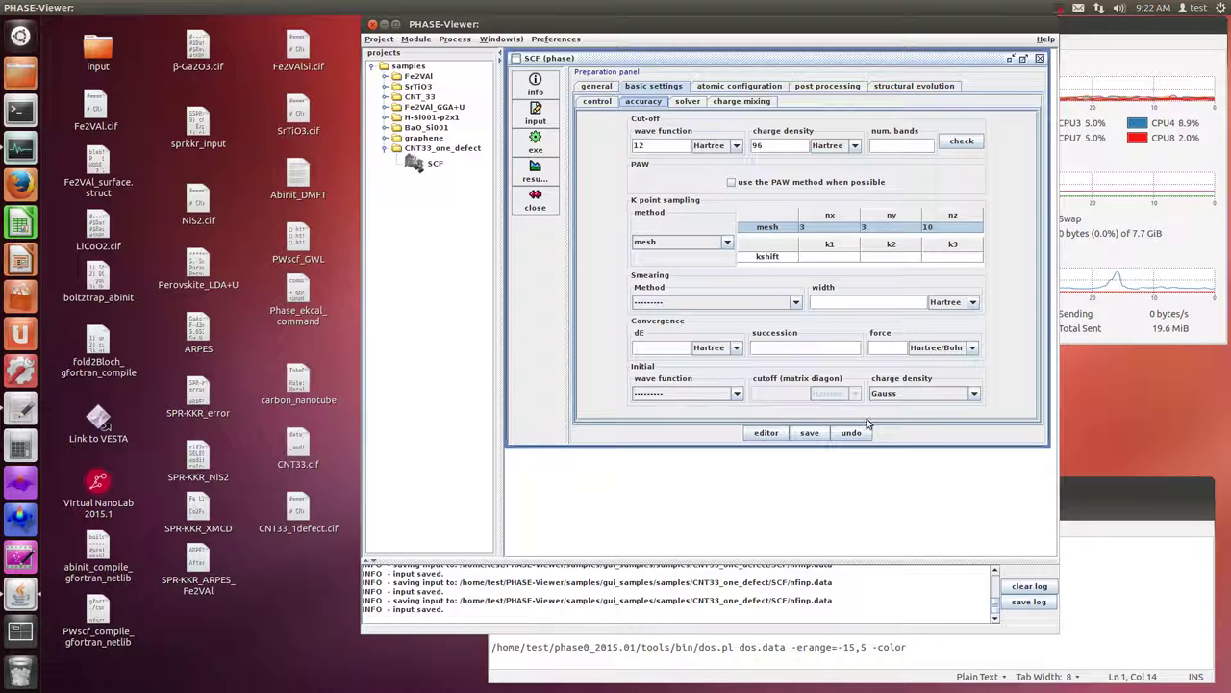
click(810, 434)
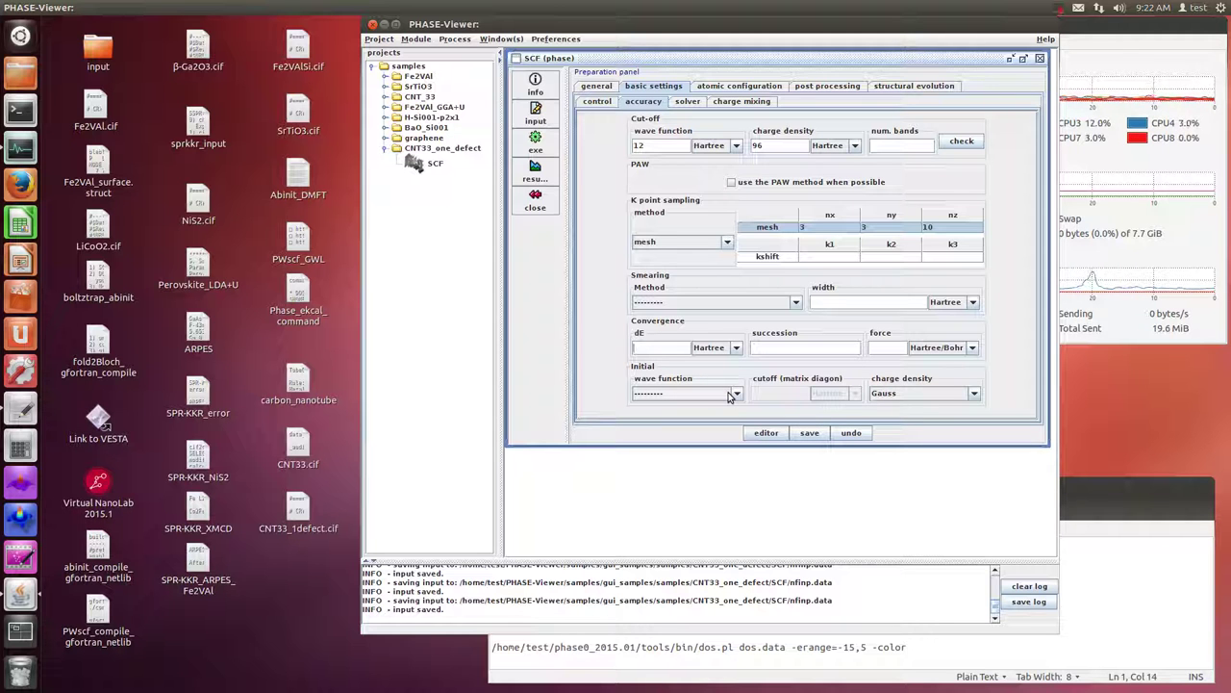
click(736, 348)
click(712, 370)
click(651, 345)
text(0.0001)
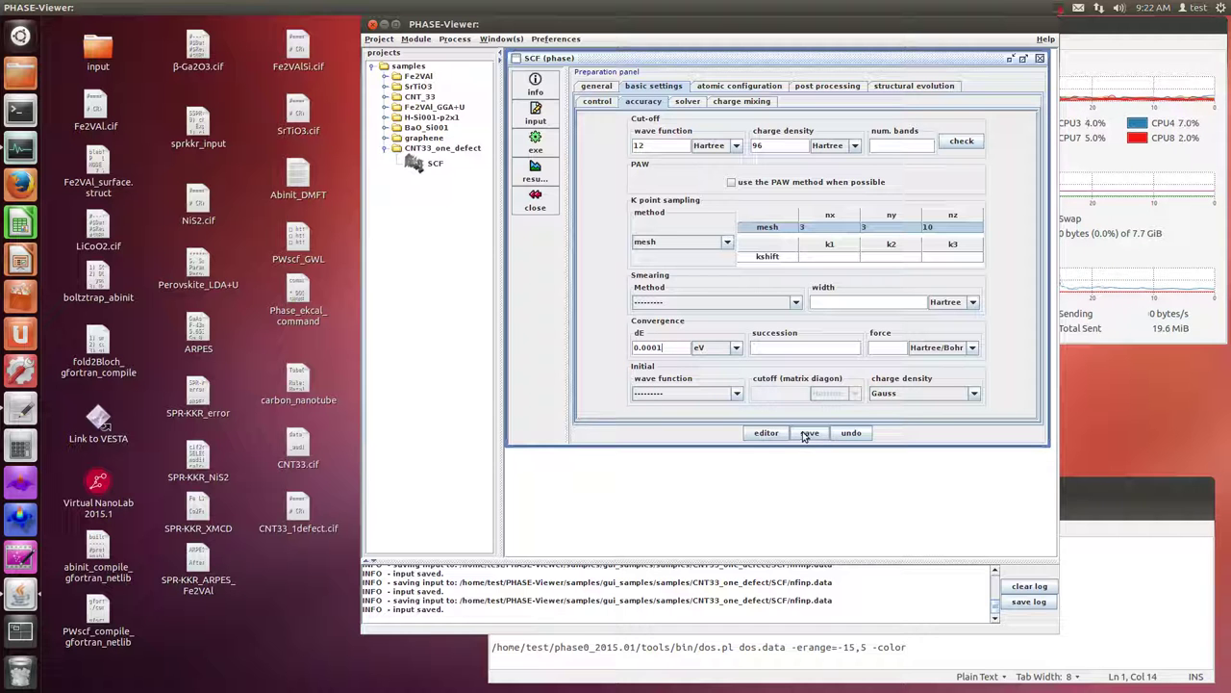
Step: Check how many carbon atoms the atomic coordinates list contains and return to the accuracy settings
click(736, 87)
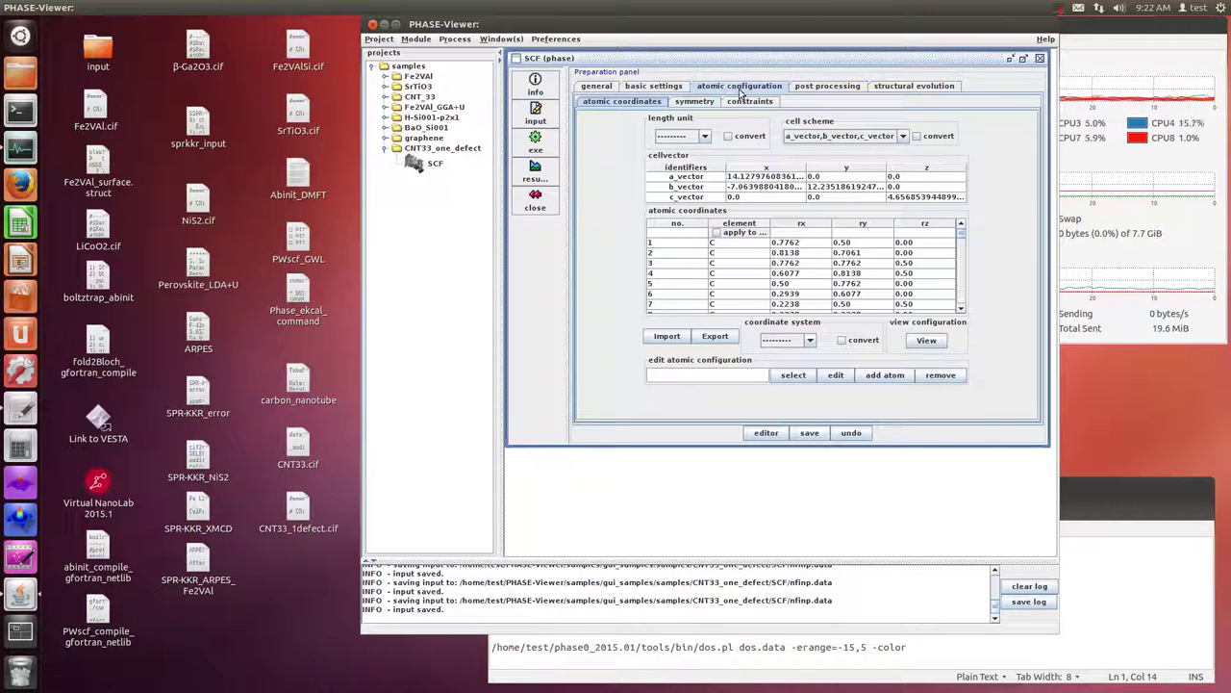
scroll(656, 289, down, 2)
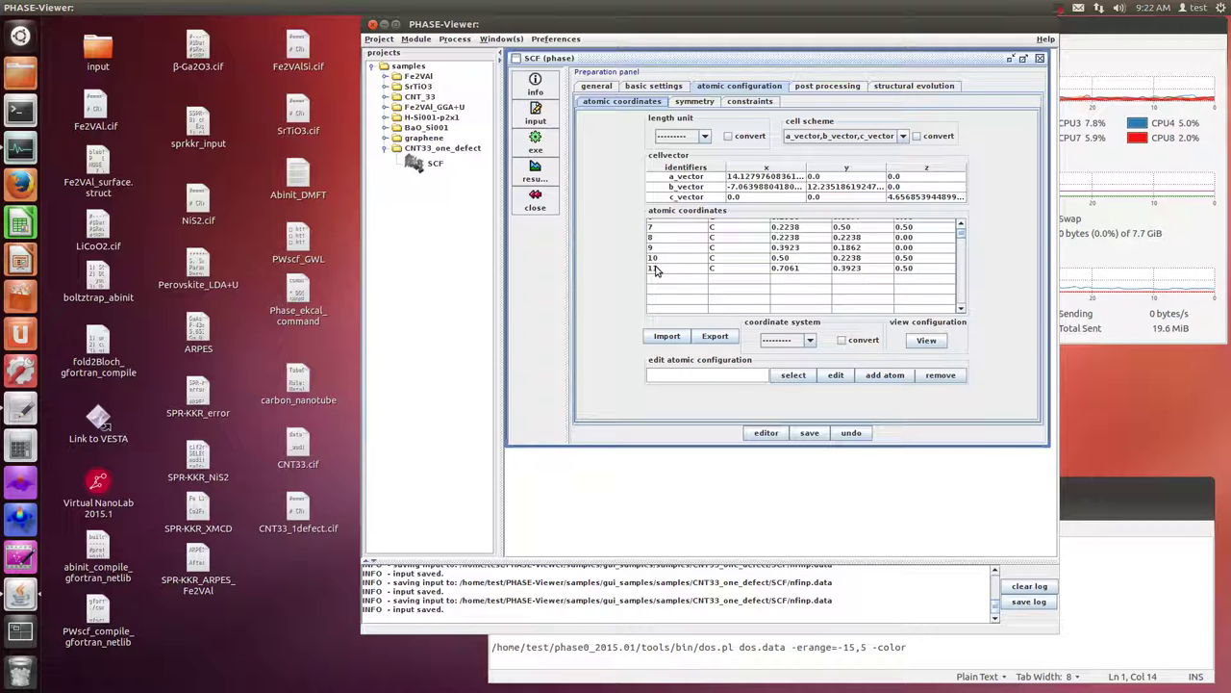
click(655, 86)
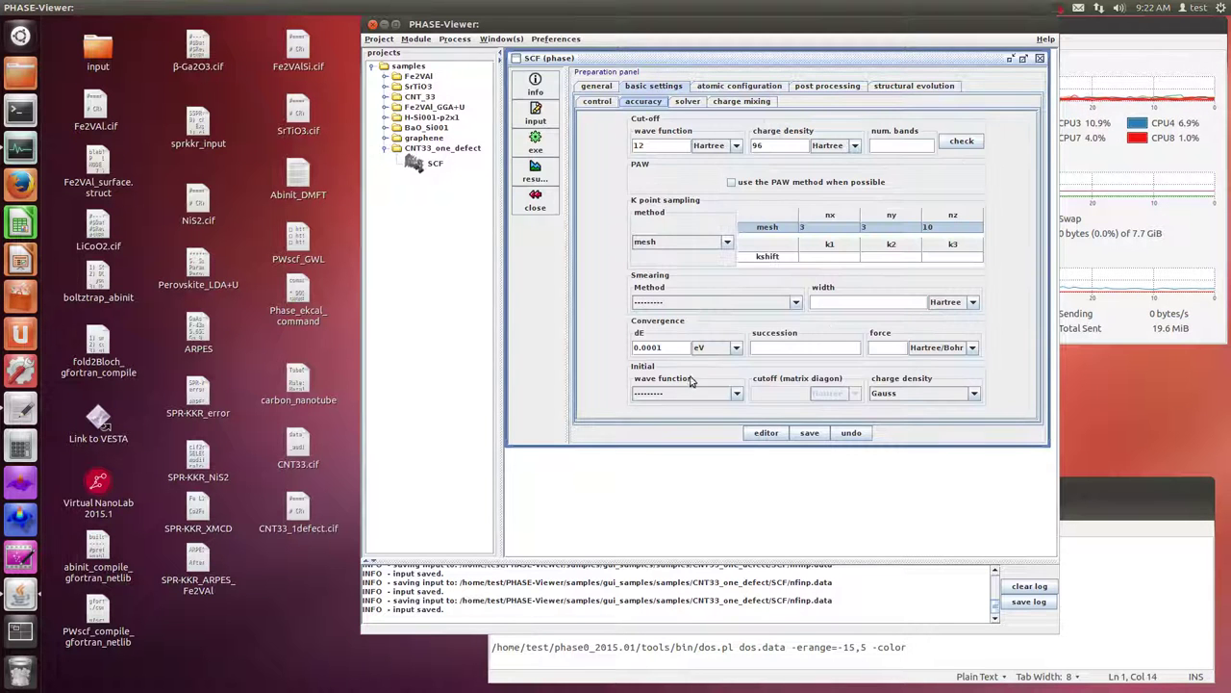
Step: Switch to the Calculator and enter the product 0.001×11
right_click(19, 447)
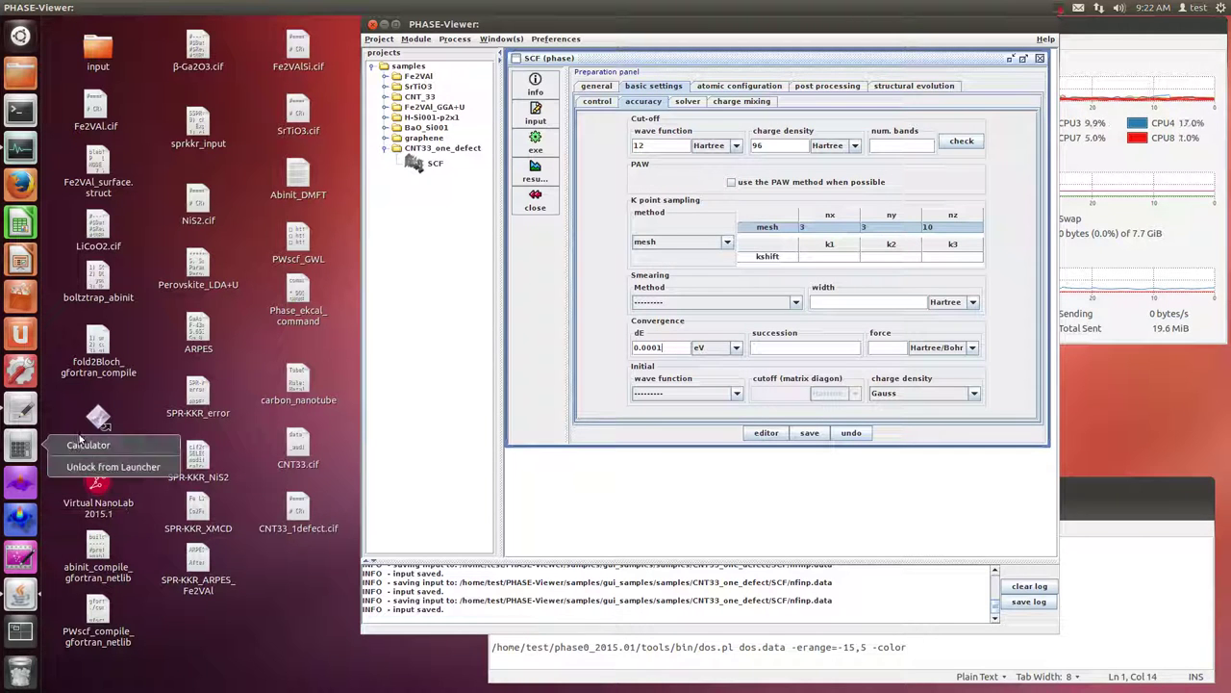
click(43, 458)
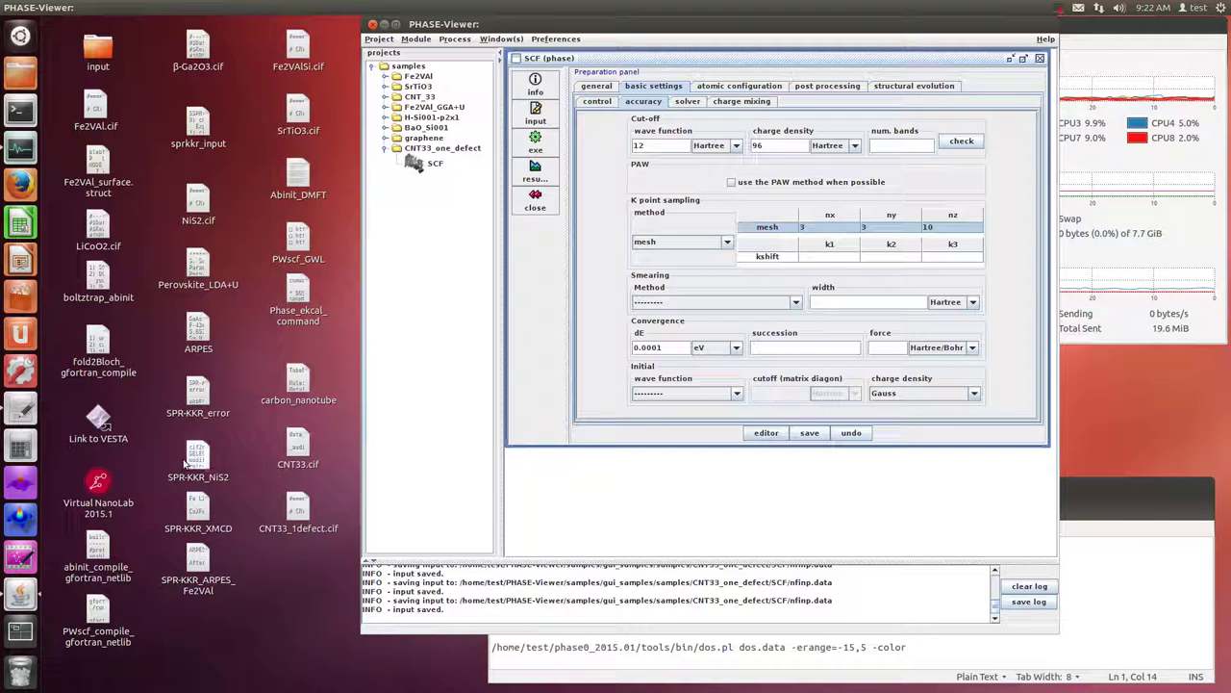
click(40, 449)
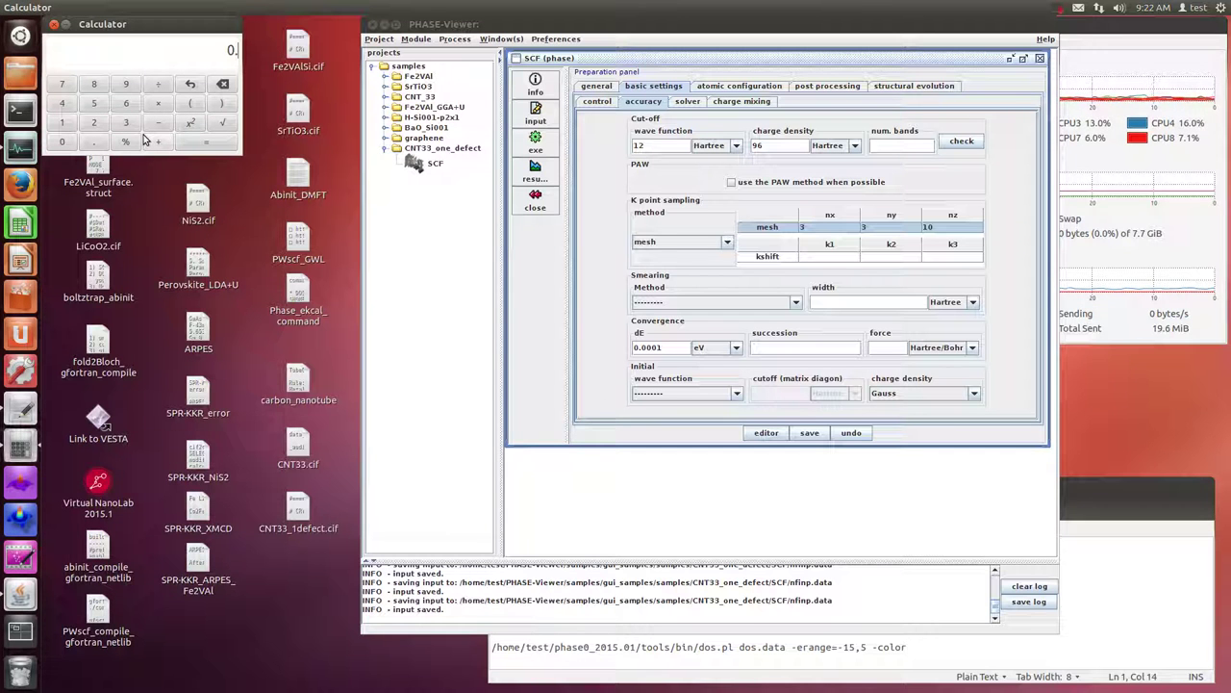
text(001)
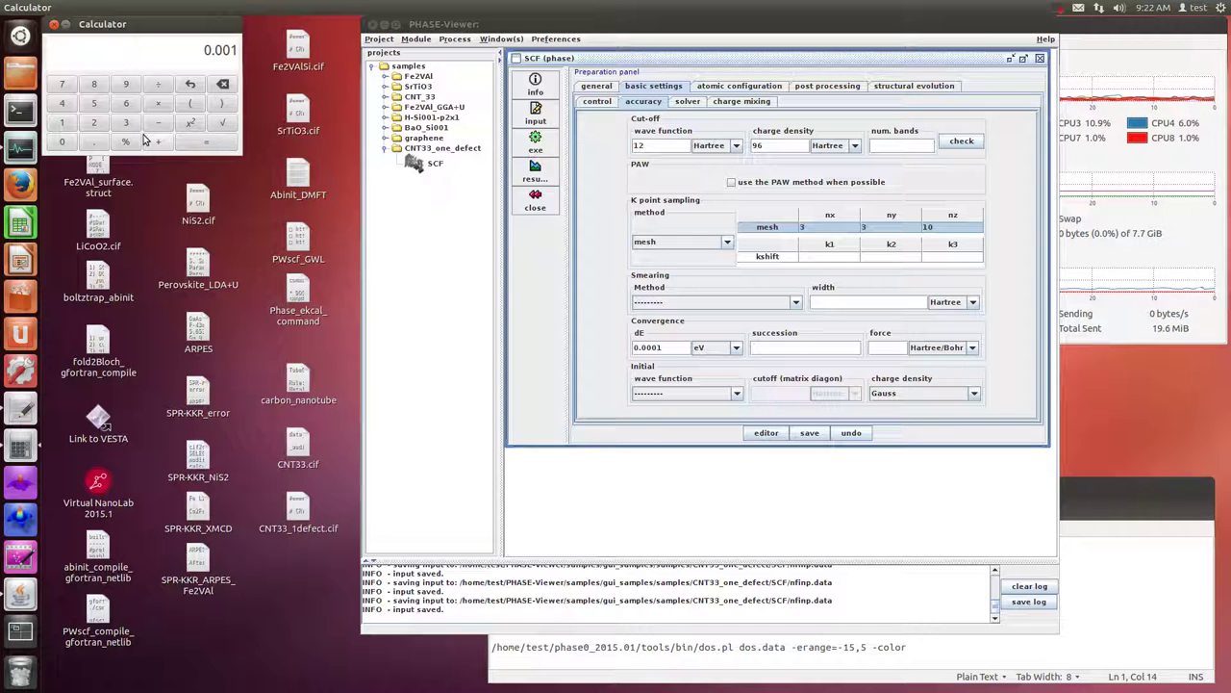
key(BackSpace)
key(BackSpace)
text(11)
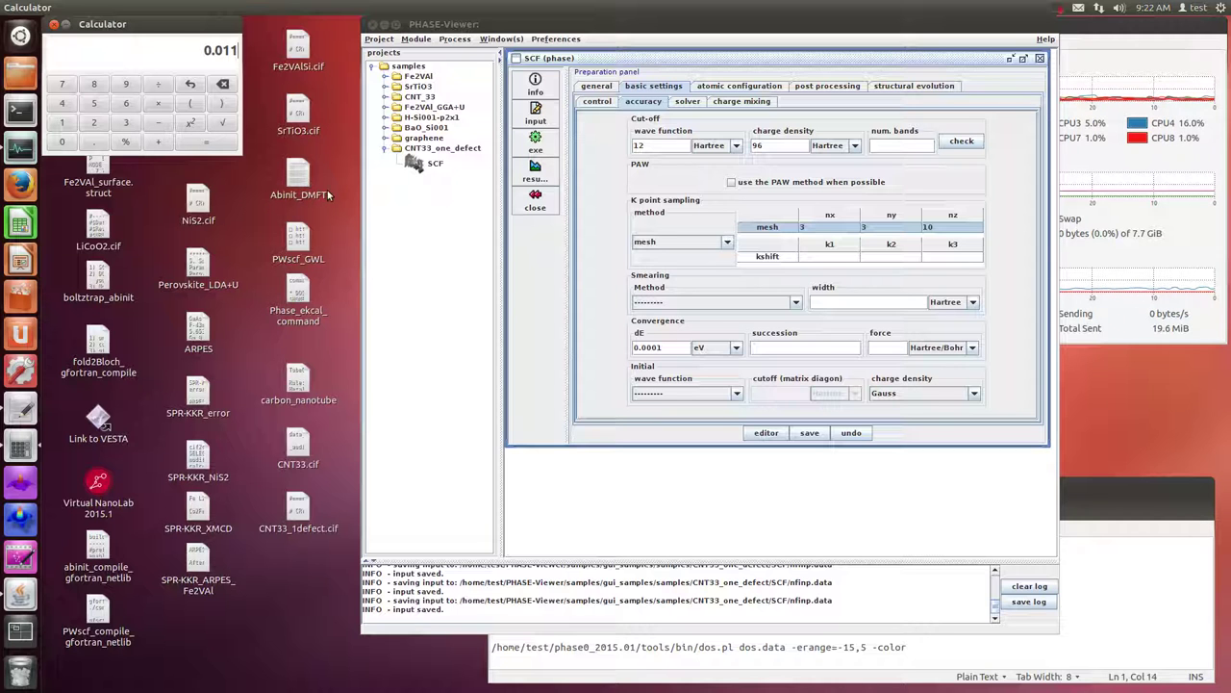
click(190, 83)
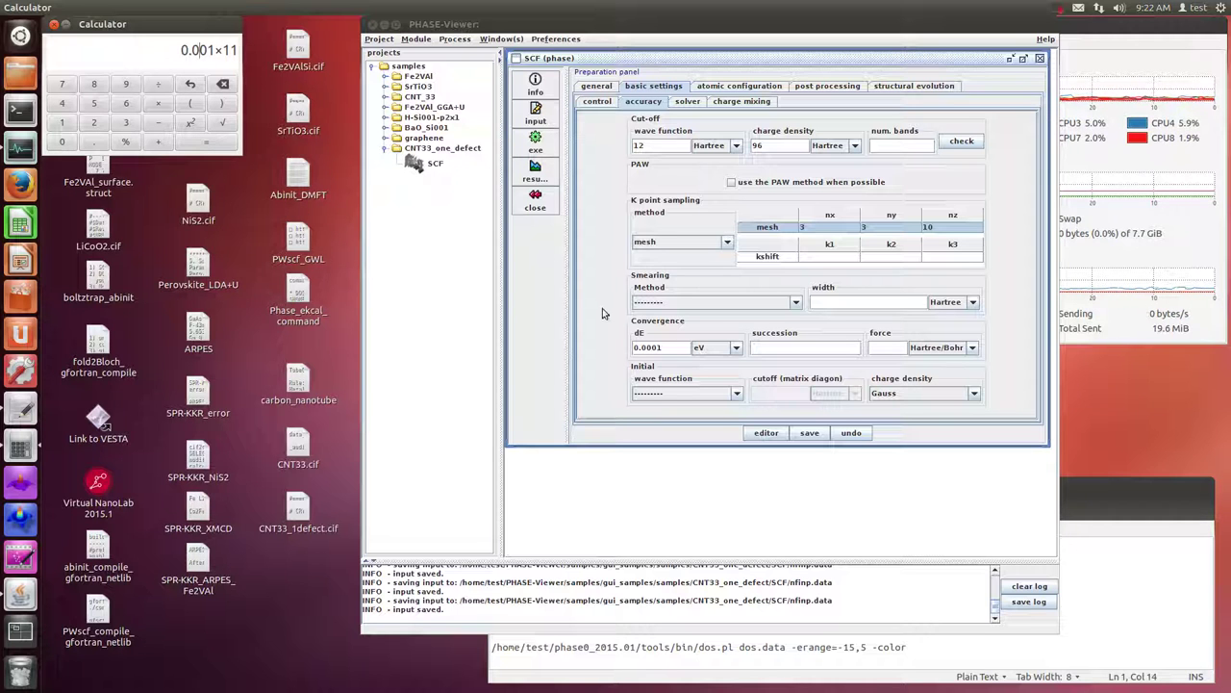
Step: Evaluate the product, try a convergence dE of 0.011 eV in the accuracy settings, and close the Calculator
click(658, 348)
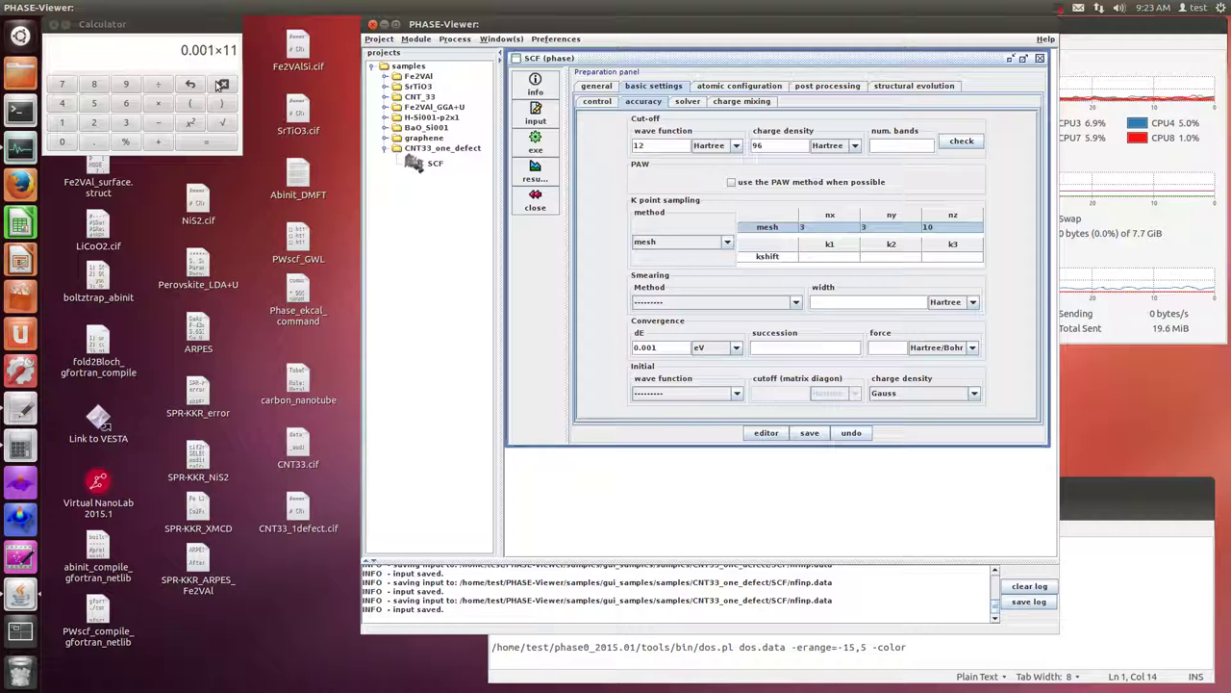
click(206, 141)
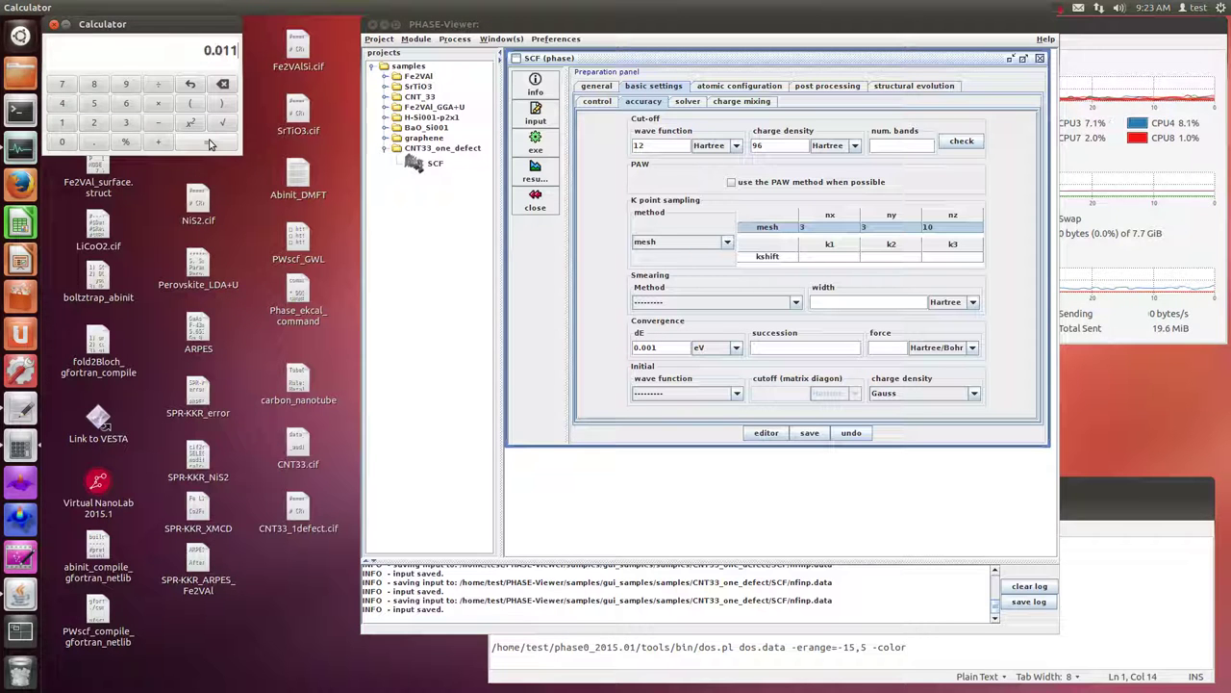
click(655, 348)
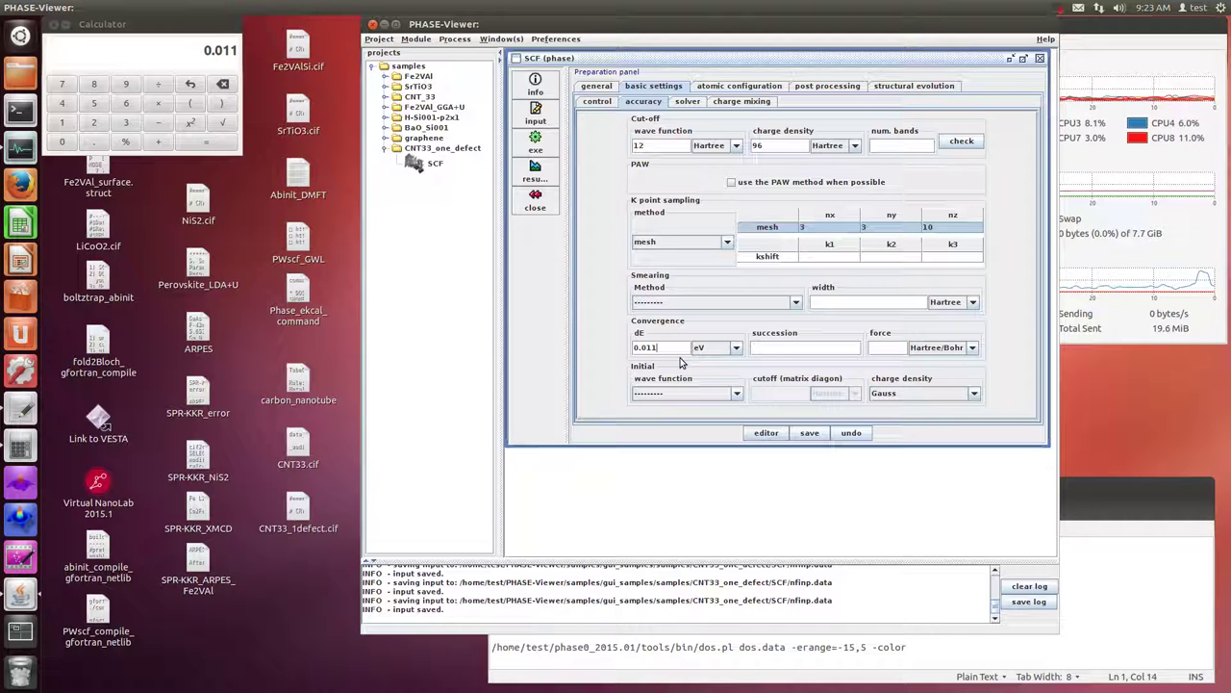
click(53, 24)
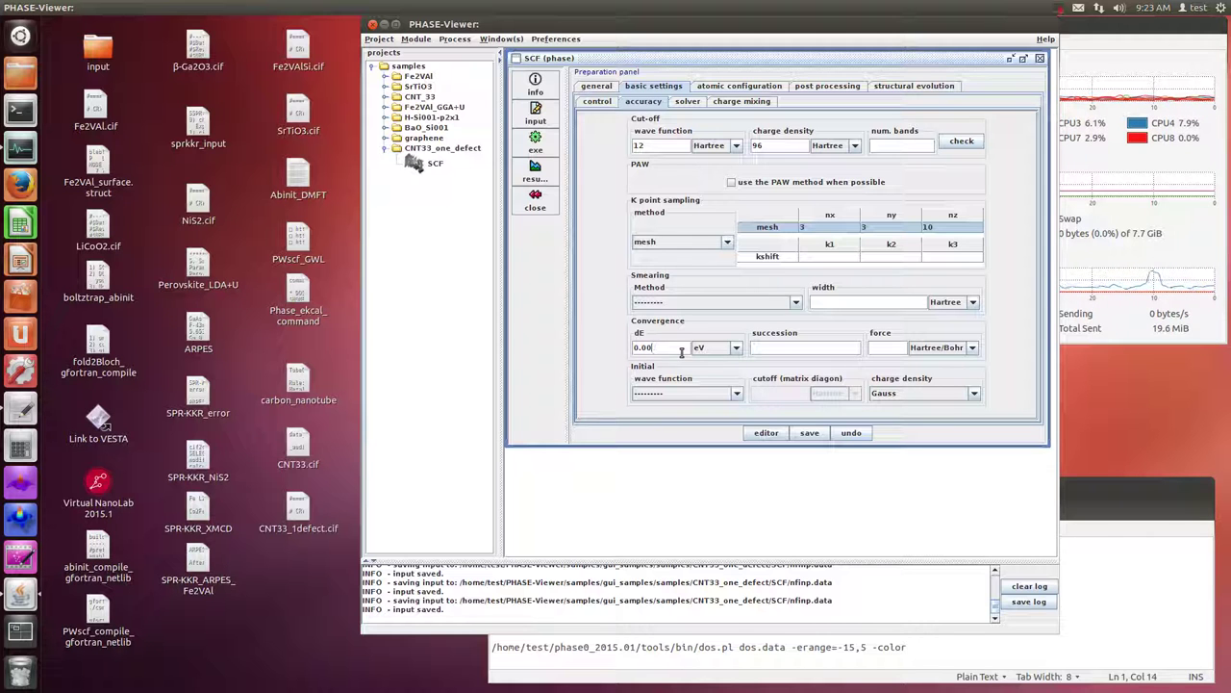
Step: Leave the convergence dE empty with its unit set to Hartree and save the SCF input
click(713, 347)
click(710, 364)
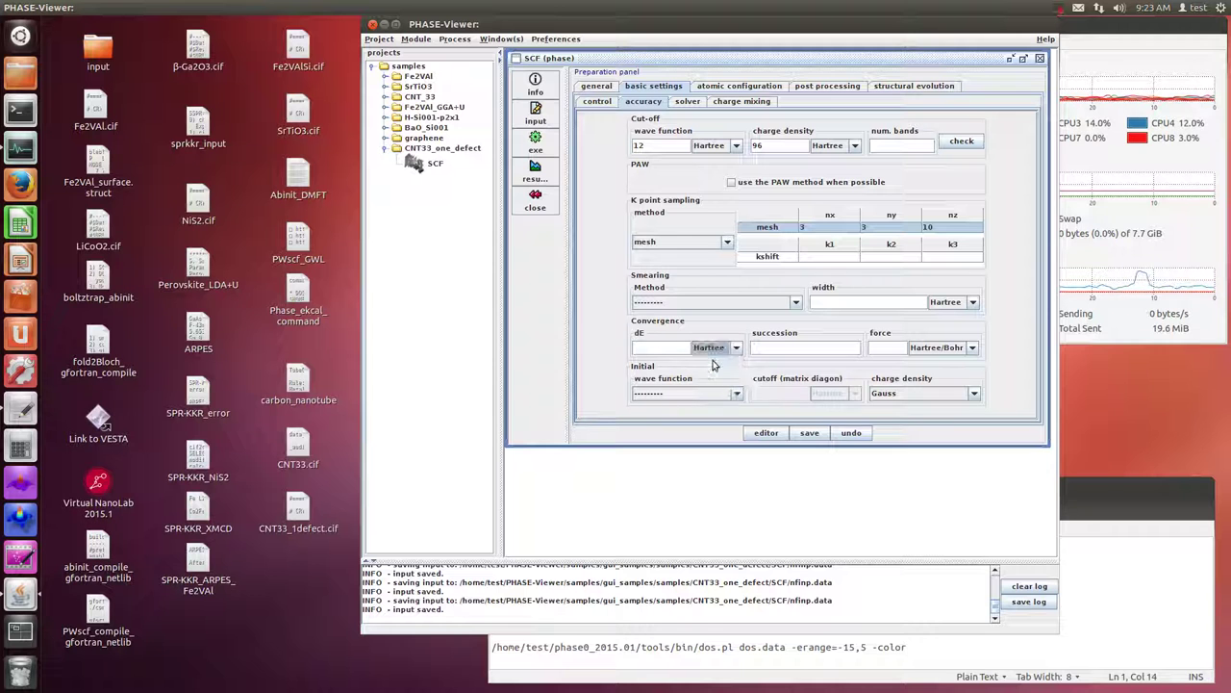
click(809, 433)
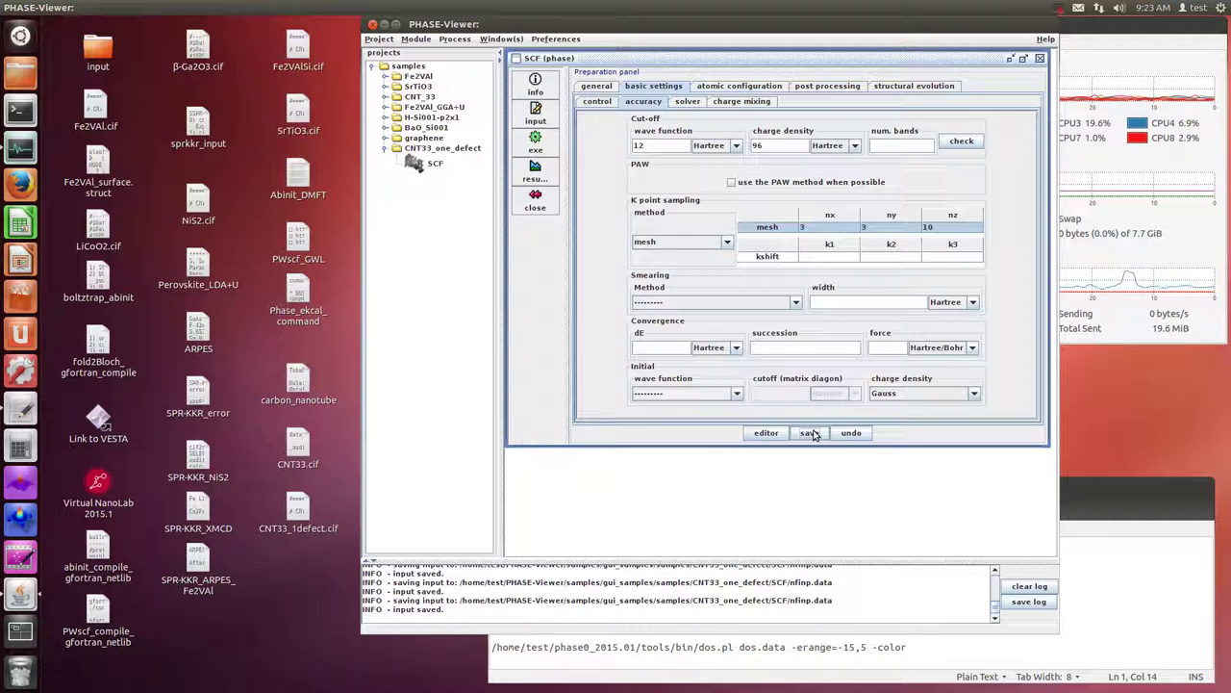
right_click(11, 86)
click(106, 231)
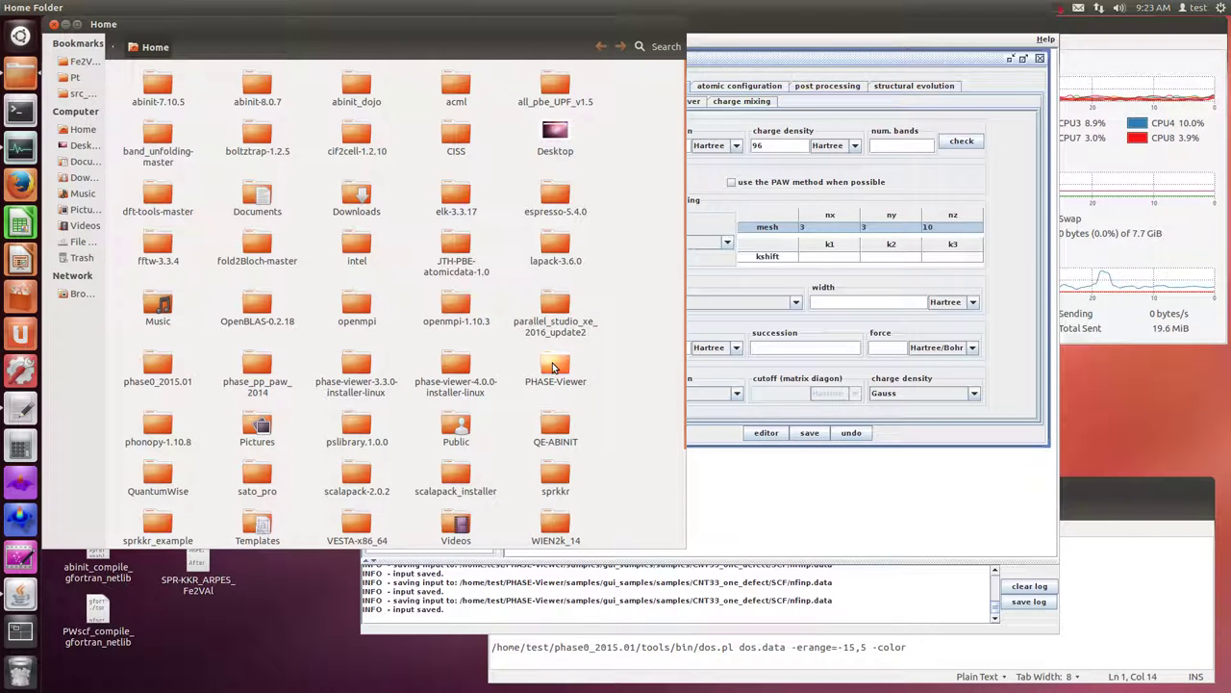
click(766, 69)
click(417, 38)
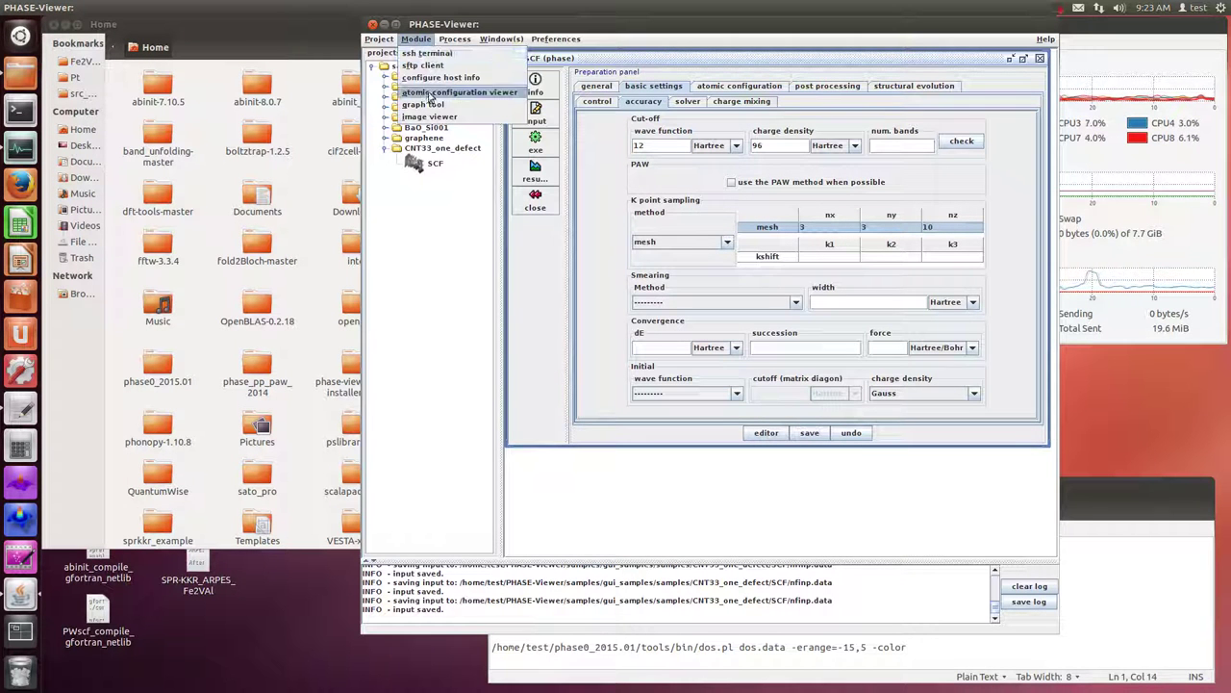
click(54, 26)
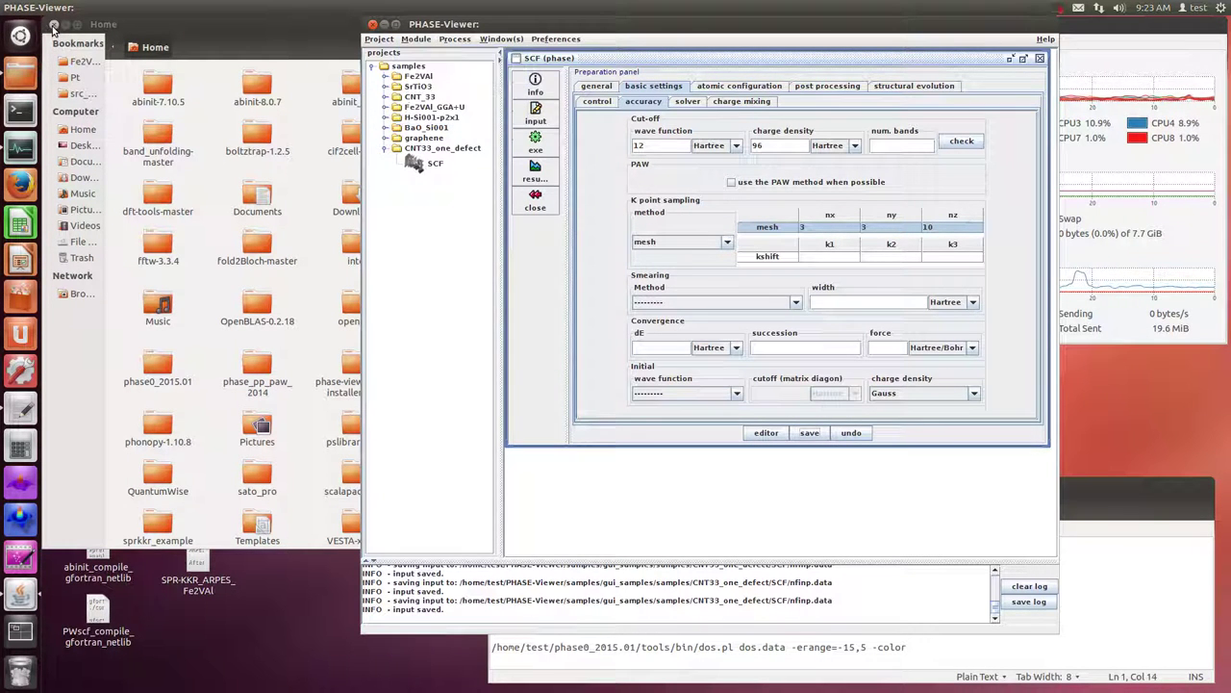
Step: Open the host configuration and check the base directory path set for localhost
click(408, 39)
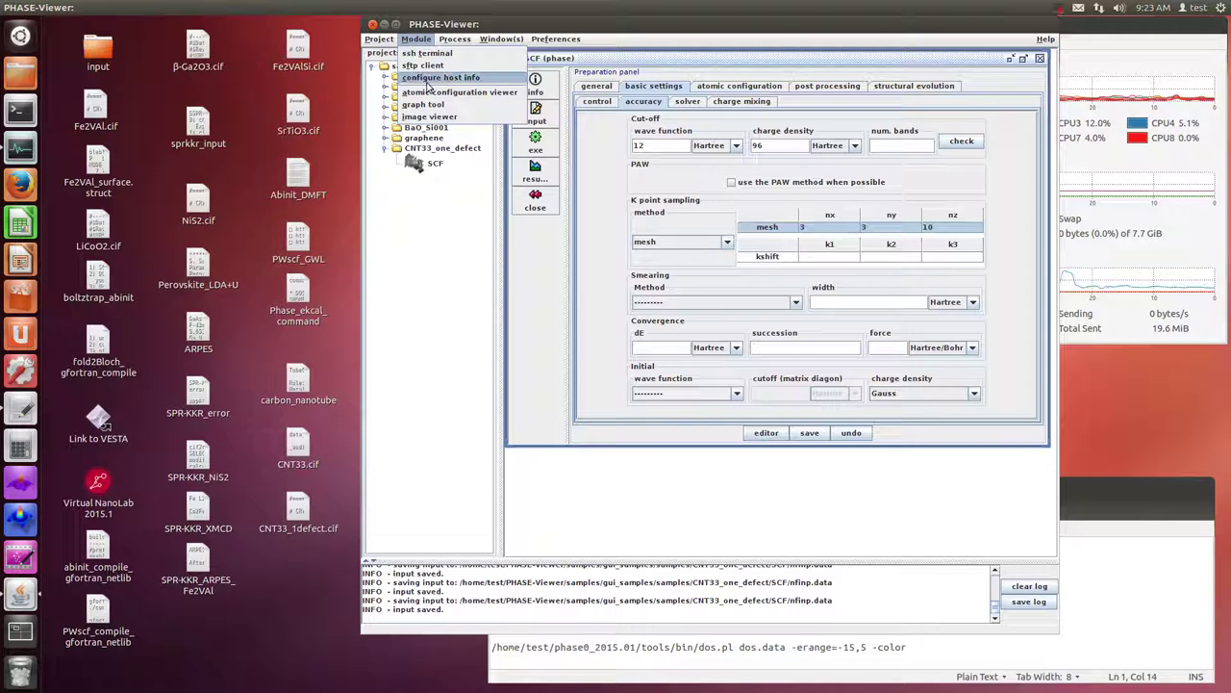
click(431, 86)
click(579, 196)
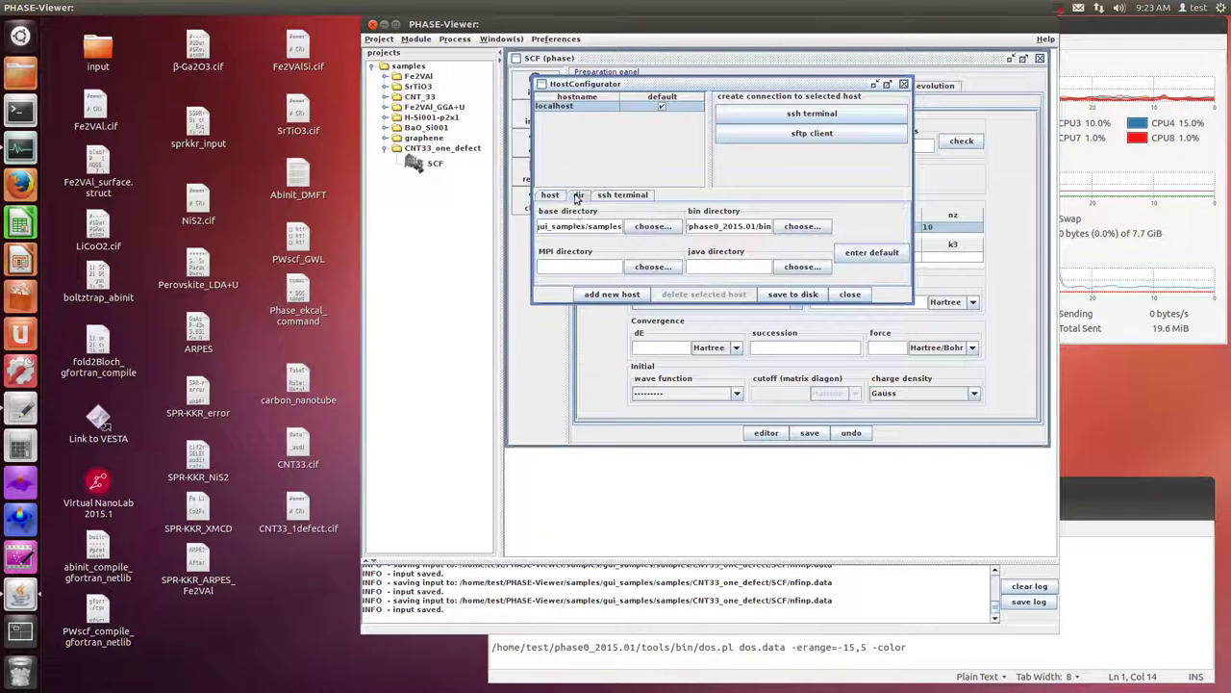
drag(538, 227, 666, 226)
Step: In the file manager, browse to PHASE-Viewer/samples/gui_samples/samples/CNT33_one_defect and move the window clear of the desktop files
right_click(19, 72)
click(105, 232)
click(563, 356)
double_click(563, 389)
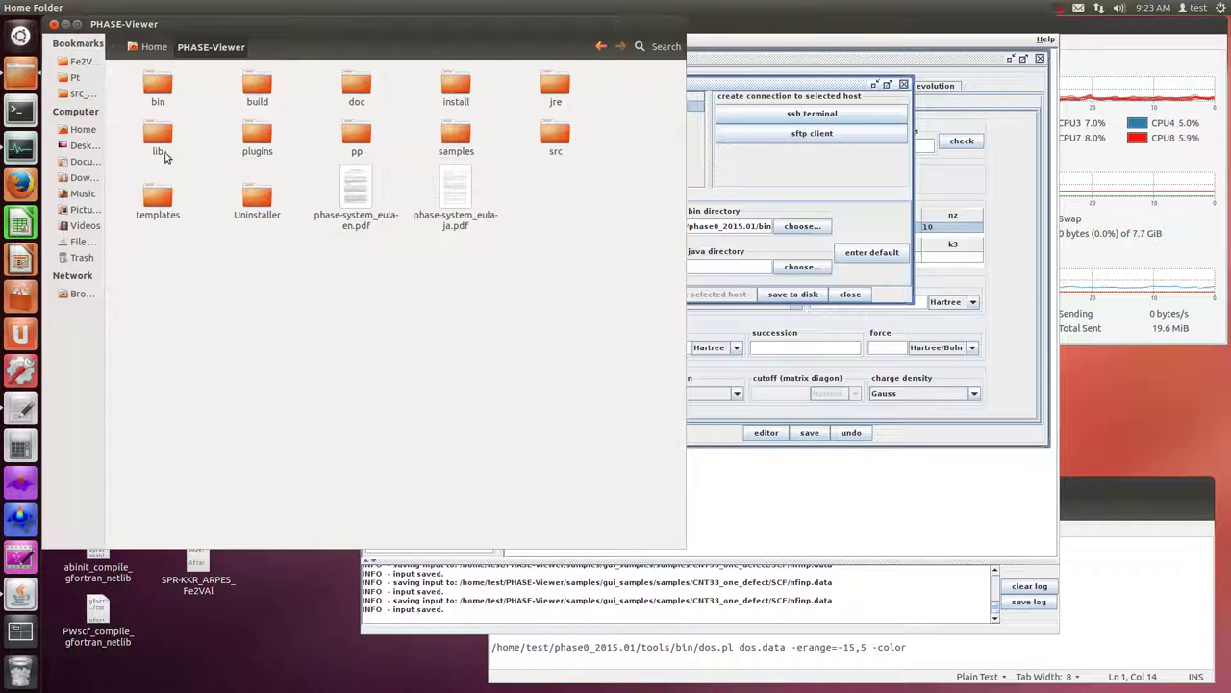
click(452, 137)
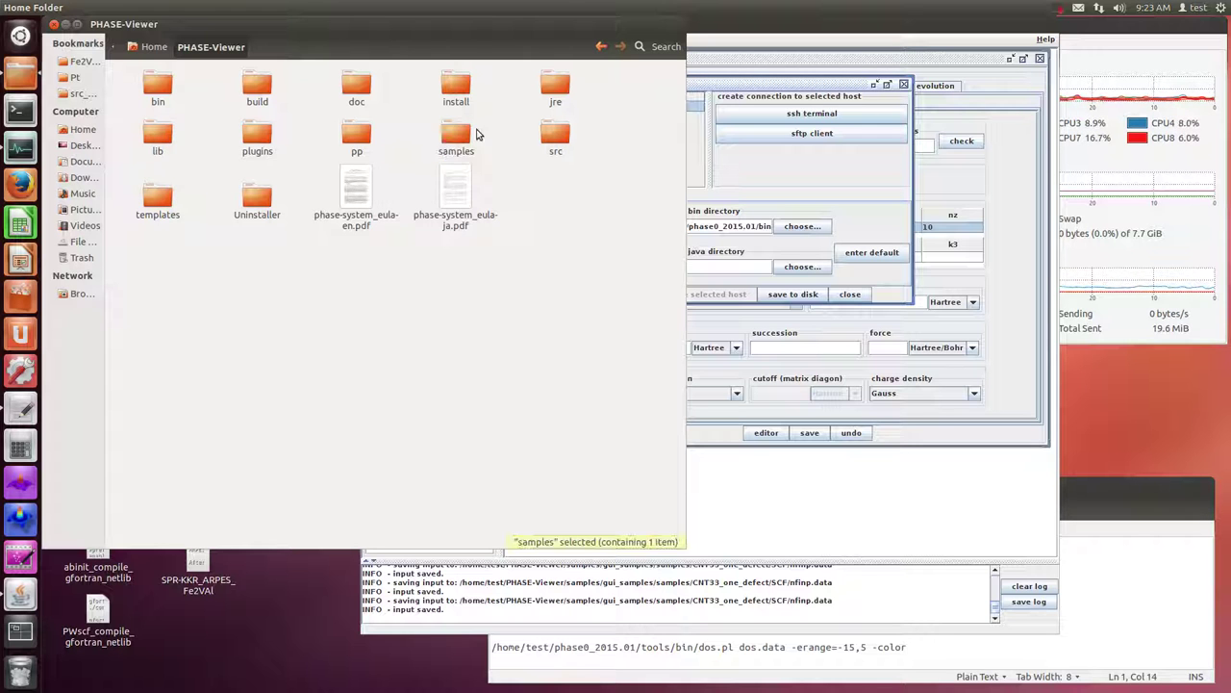
double_click(452, 137)
double_click(143, 93)
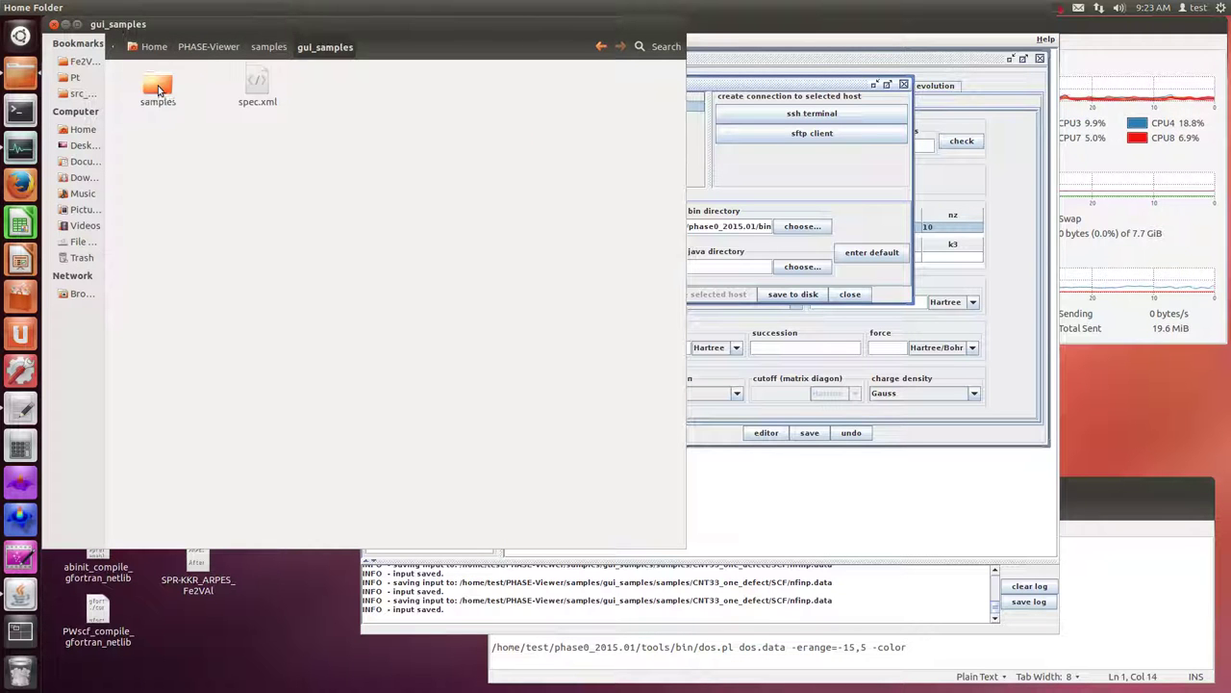
double_click(154, 89)
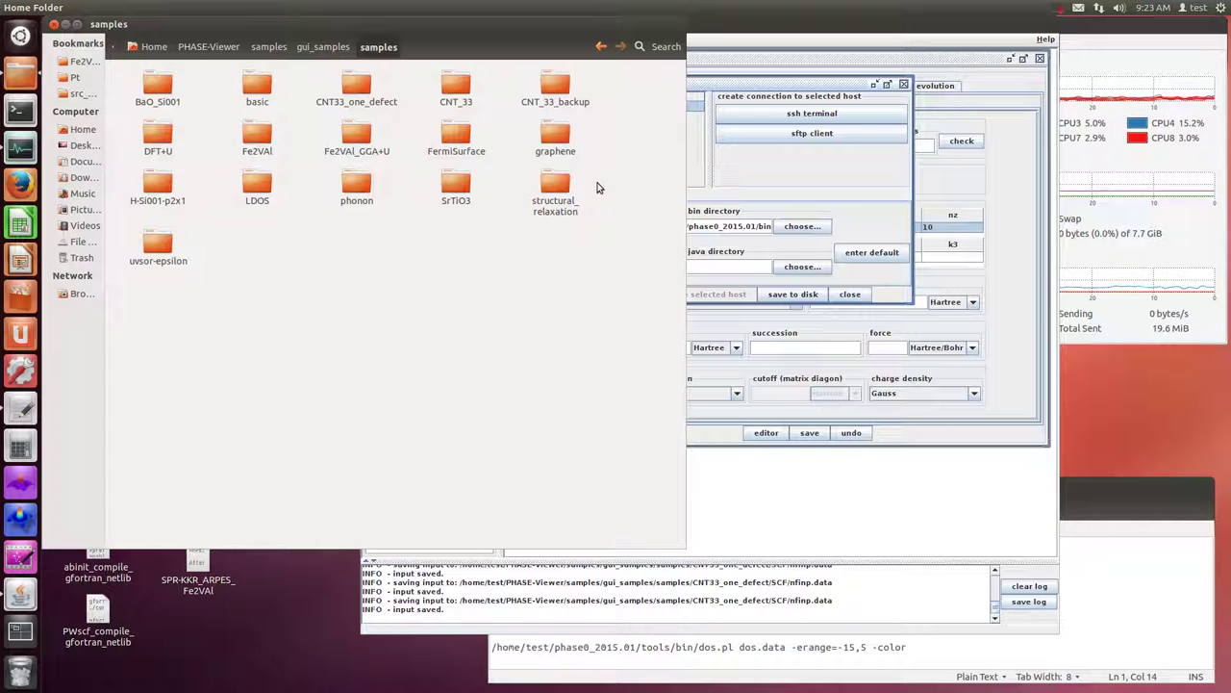
double_click(352, 87)
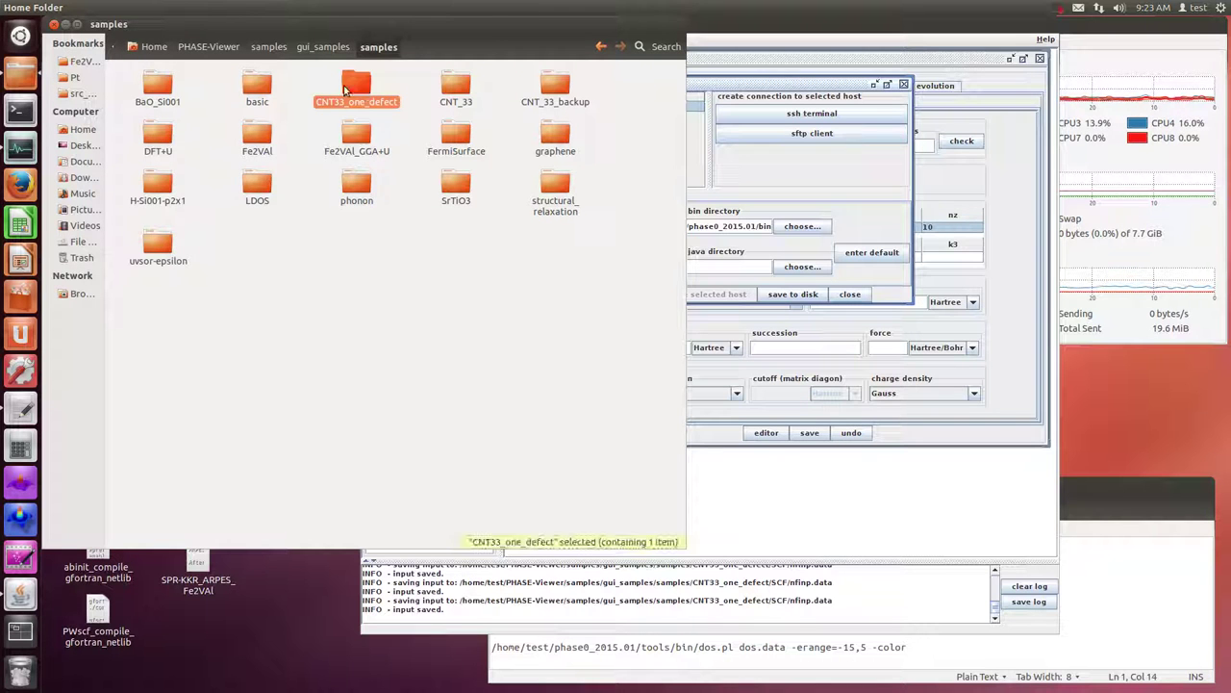
double_click(156, 91)
click(445, 46)
drag(445, 26, 738, 44)
Step: Open a new terminal window and place it below the desktop files
right_click(19, 110)
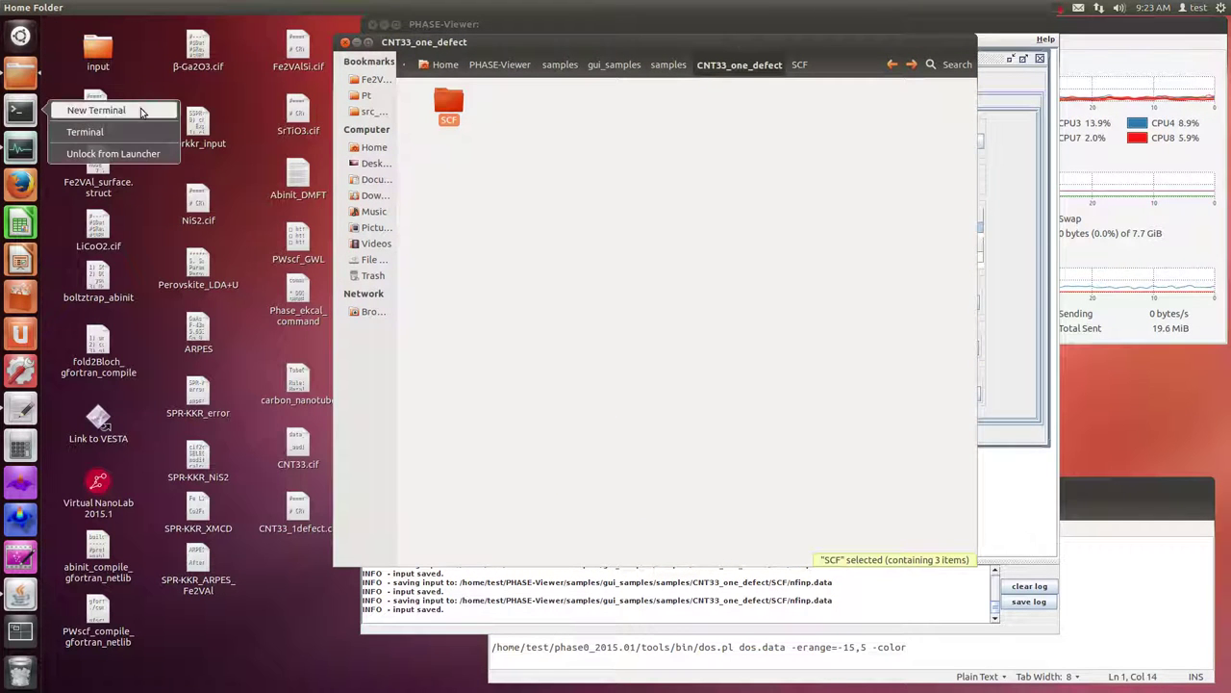
click(85, 109)
drag(402, 32, 424, 382)
Step: Open the Phase_ekcal_command desktop file in the text editor, look through its commands, and return to the file manager
double_click(297, 289)
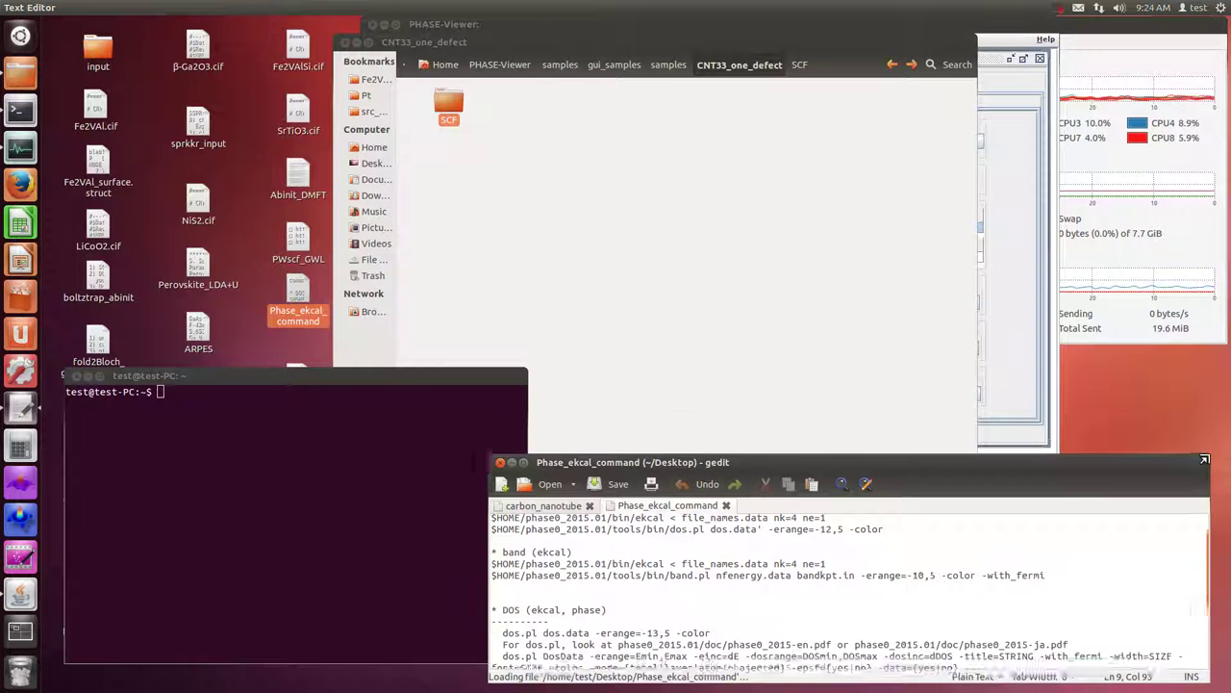
middle_click(573, 531)
scroll(573, 531, up, 1)
click(646, 591)
click(631, 327)
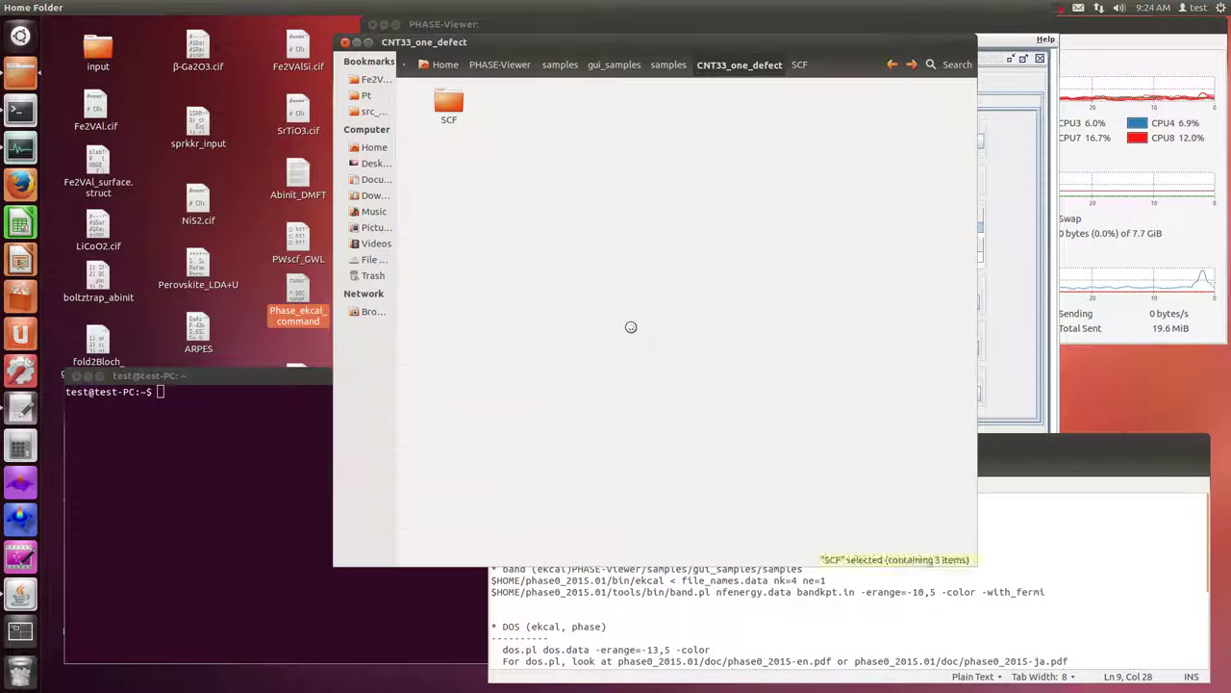
Step: Begin a cd command at the terminal prompt, leaving the folder path open
click(306, 392)
text(dc)
click(193, 490)
key(BackSpace)
key(BackSpace)
key(BackSpace)
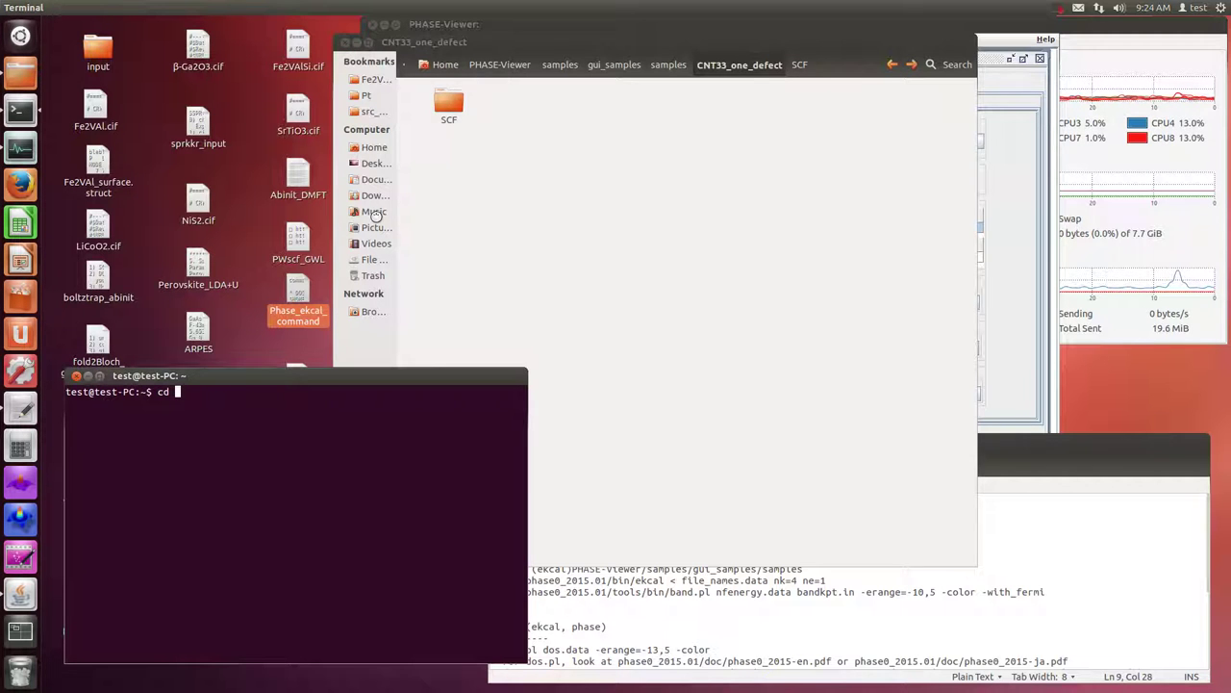
Step: Browse the file manager from the home folder through PHASE-Viewer/samples/gui_samples/samples into the CNT33_one_defect folder again
click(375, 213)
key(alt+Up)
double_click(845, 375)
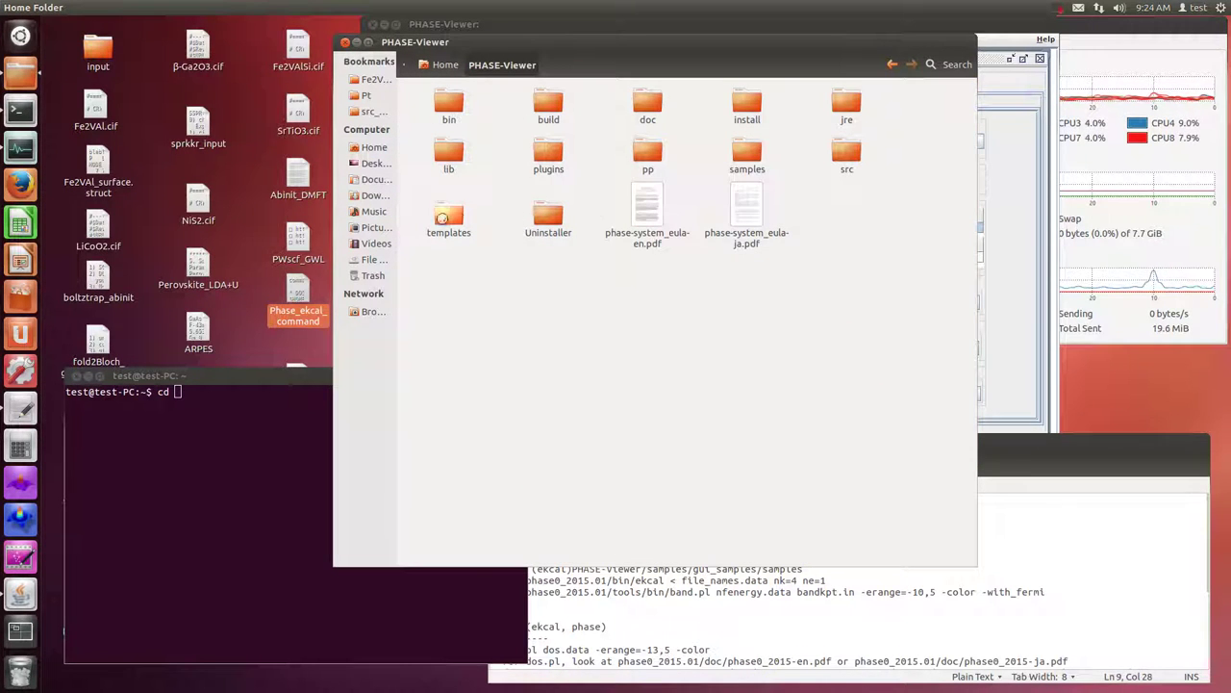
double_click(747, 154)
double_click(449, 106)
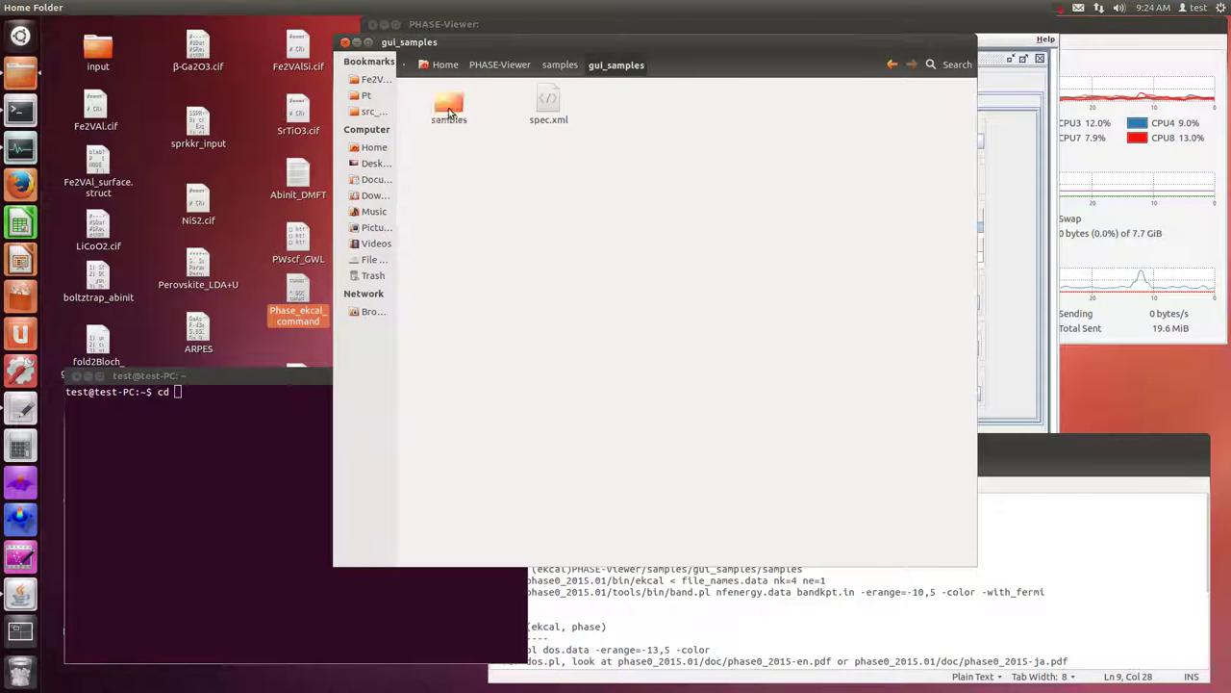
double_click(448, 108)
click(652, 106)
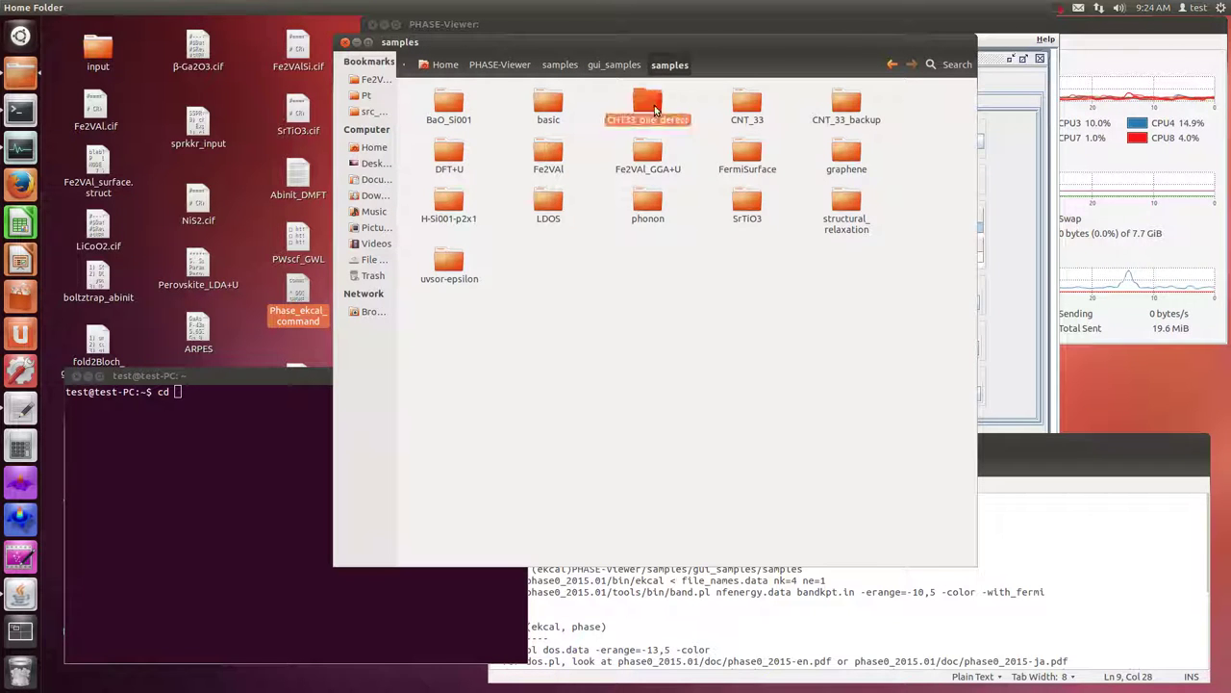
double_click(654, 105)
Step: Insert the SCF folder's path into the cd command, change to that directory, and list its files with ls
drag(440, 91, 261, 456)
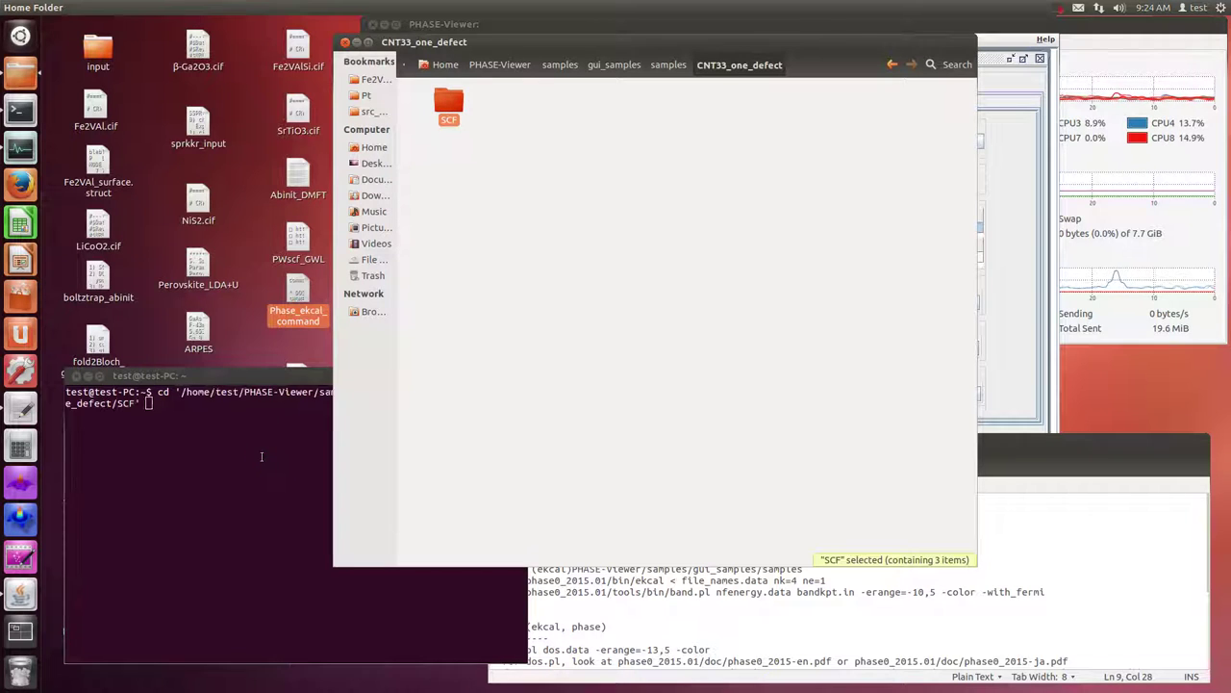
click(261, 456)
key(Return)
text(ls)
key(Return)
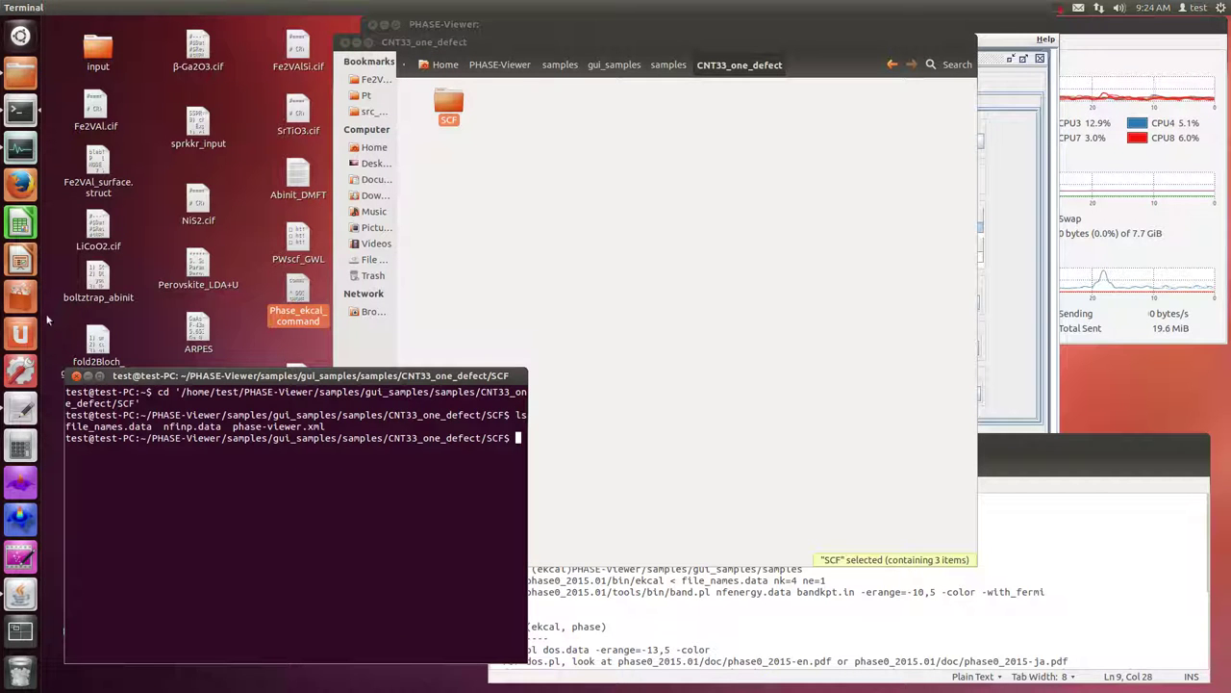
Step: Open the SCF folder in the file manager to compare its files with the terminal listing
double_click(449, 104)
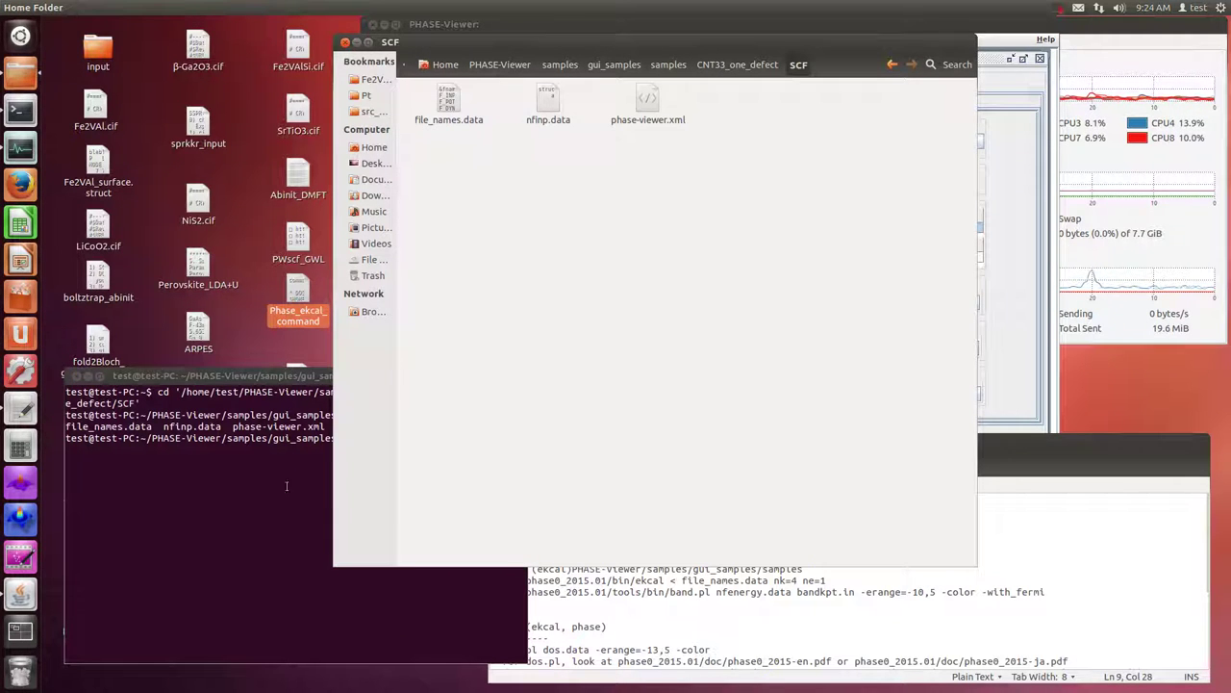
click(291, 446)
click(839, 288)
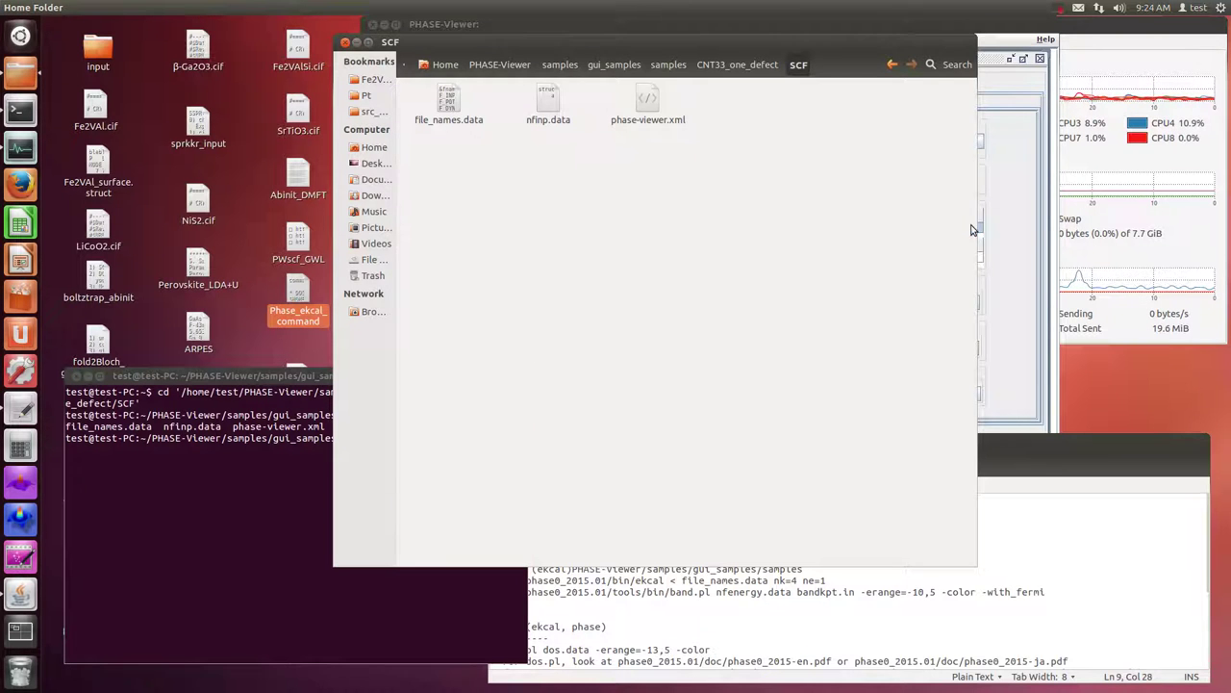
Step: Switch back to PHASE-Viewer and review the solver and accuracy settings of the SCF calculation
click(979, 231)
click(760, 101)
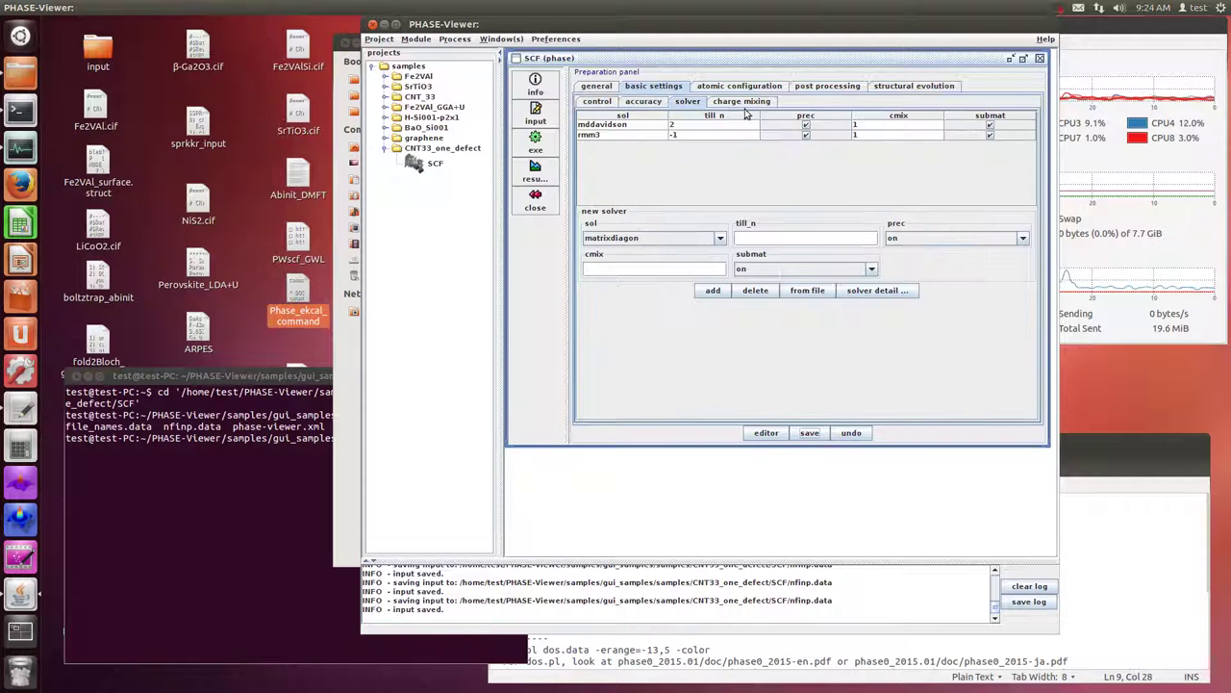
click(644, 103)
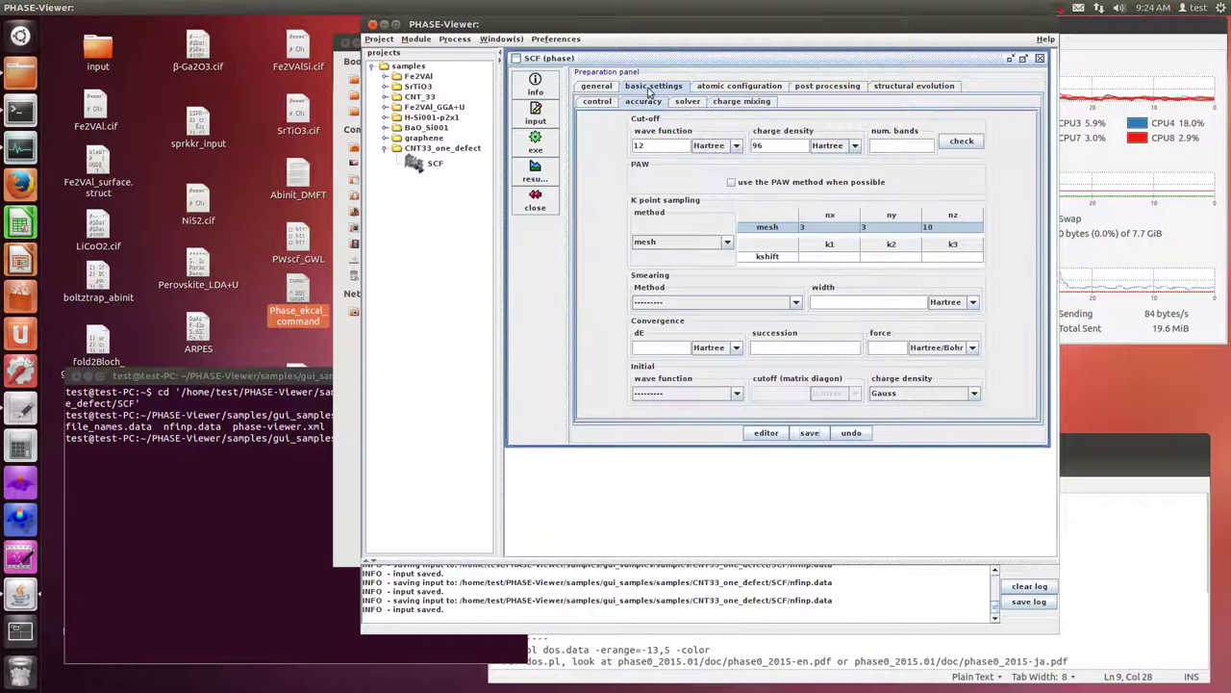
Step: Review the atomic configuration, post processing and structural evolution settings of the SCF calculation, returning to the basic settings
click(736, 85)
click(808, 87)
click(889, 87)
click(854, 88)
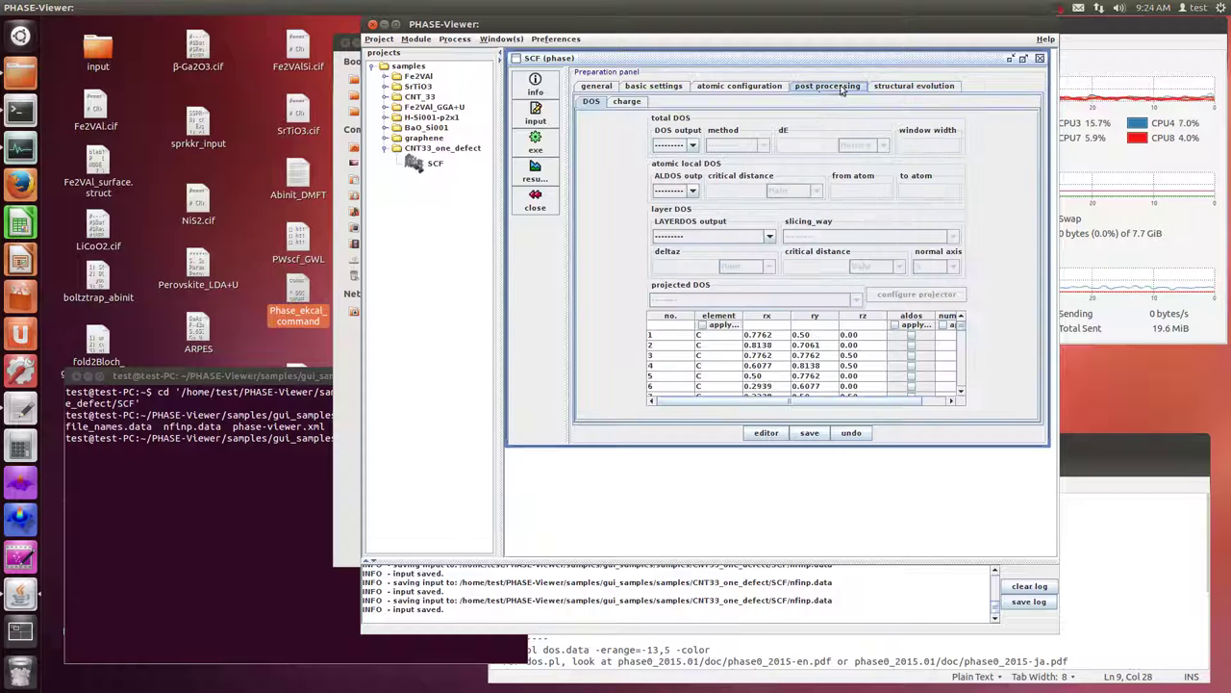
click(759, 88)
click(645, 88)
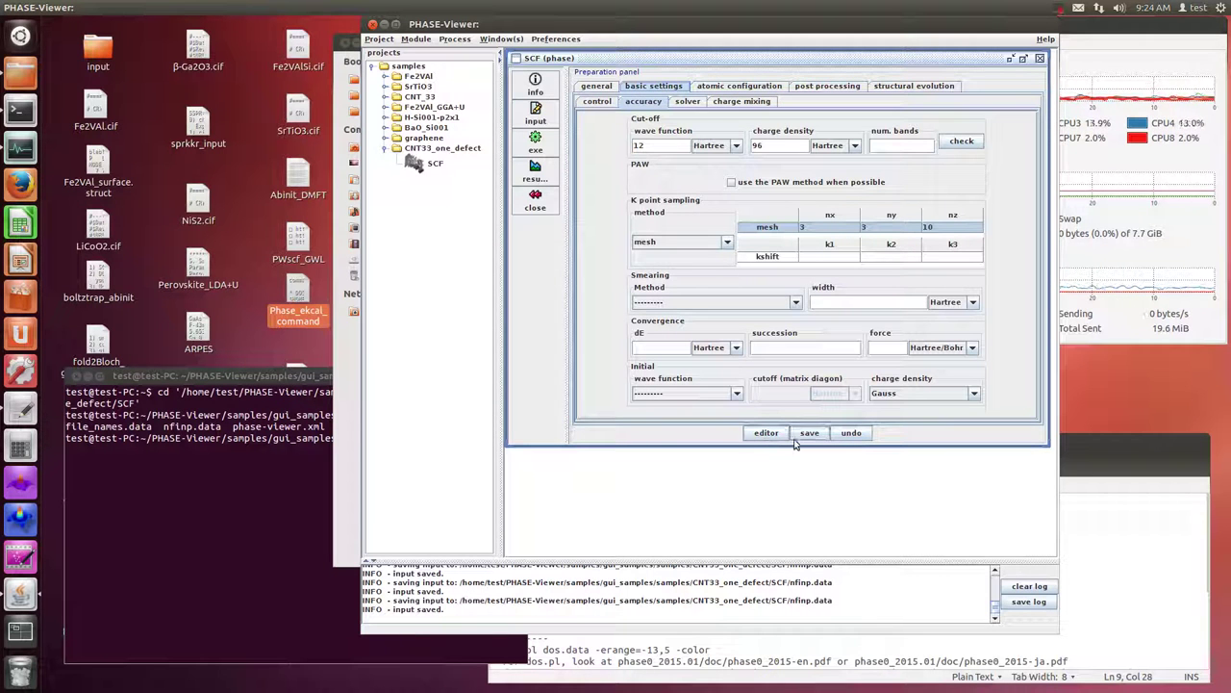
Step: Switch to the text editor and add the heading "* SCF (phase)" under the first line of Phase_ekcal_command, set off by a blank line
click(341, 453)
click(433, 500)
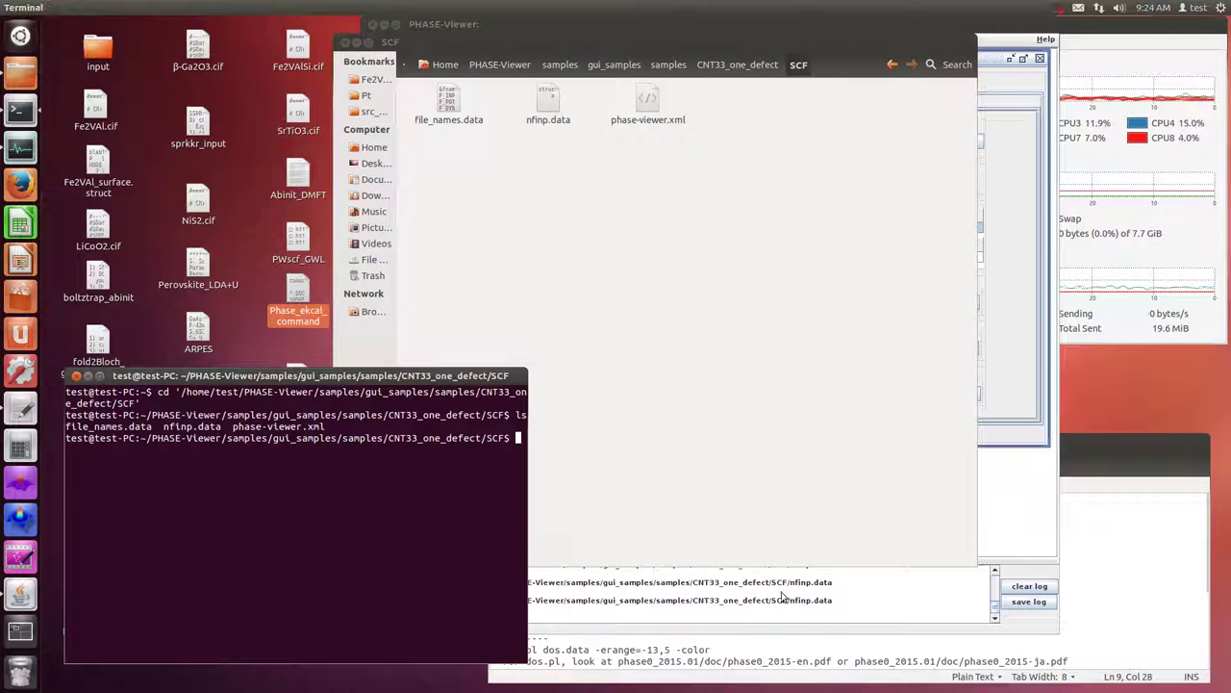
click(1106, 602)
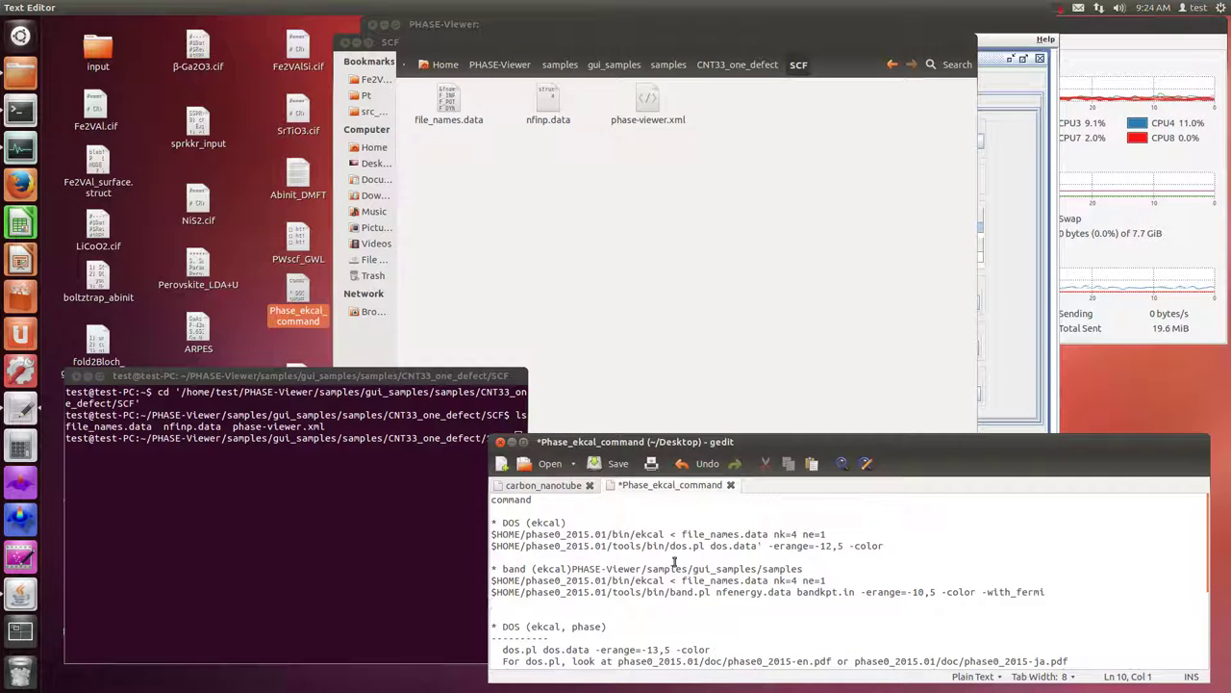
click(575, 506)
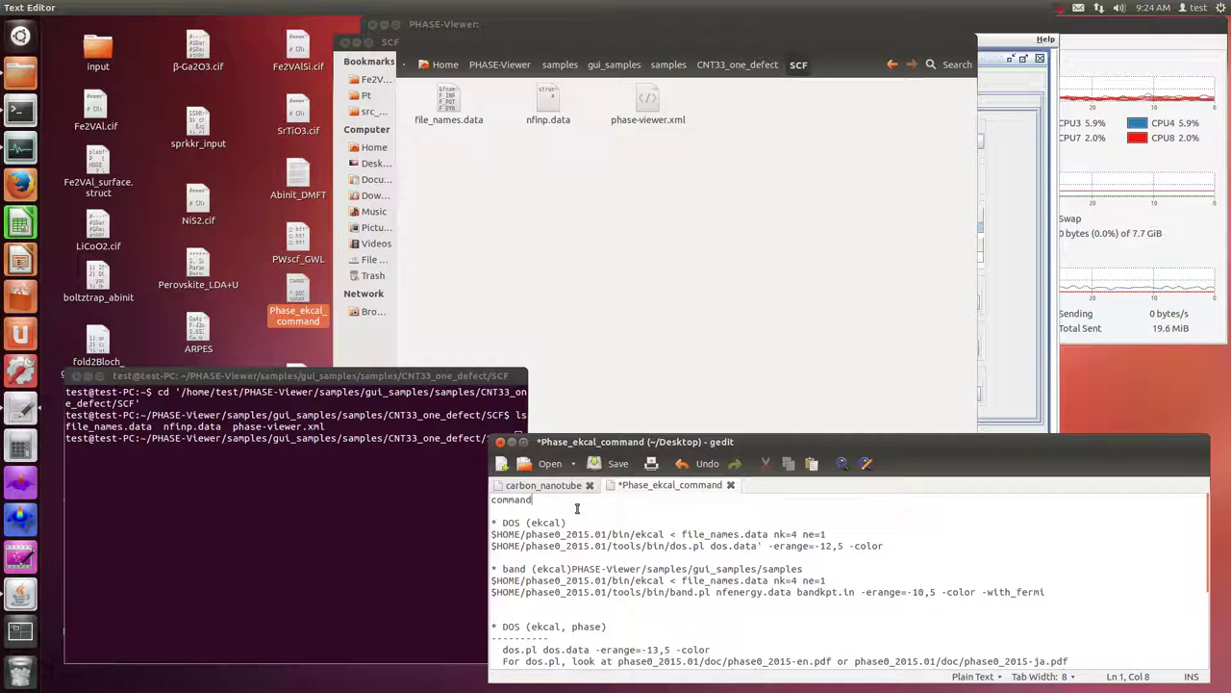
key(Return)
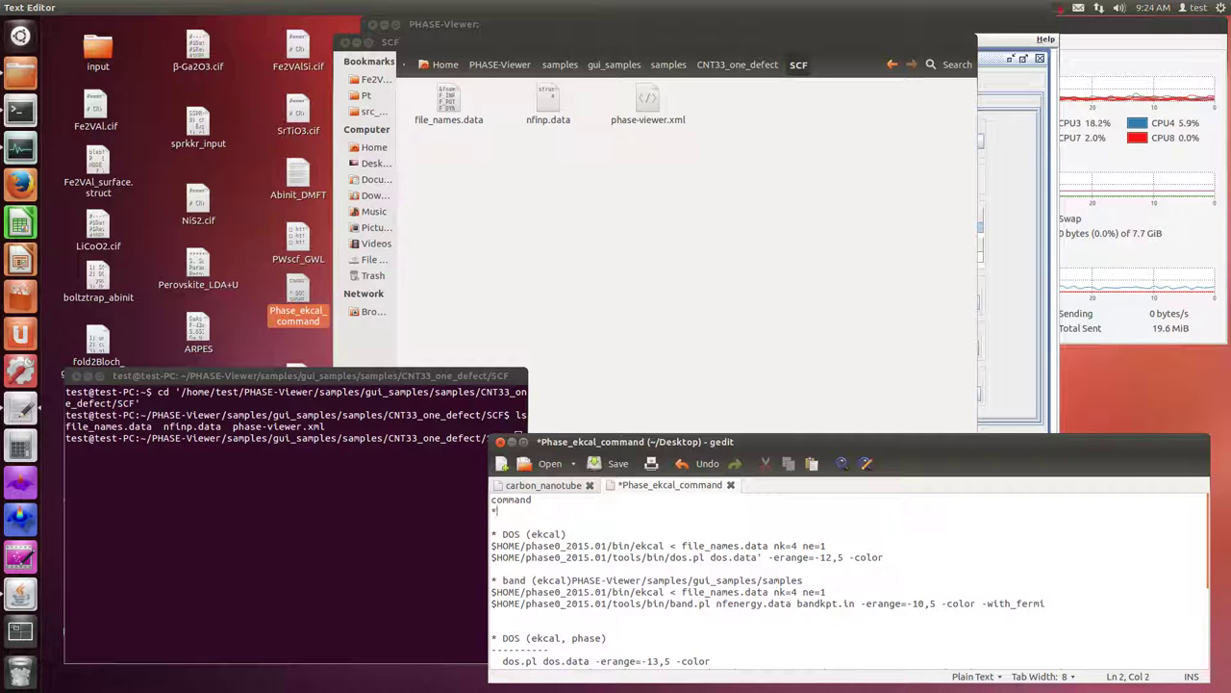
key(Return)
text(* SCF (phase)
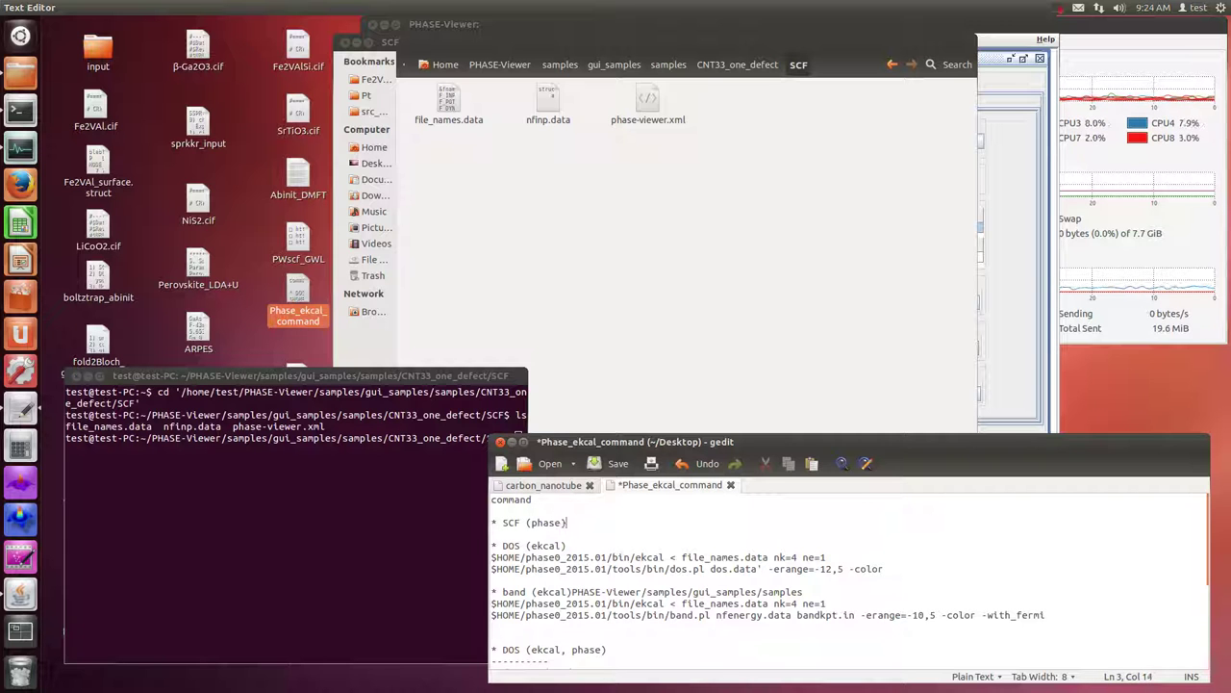
Step: Copy the ekcal command line from the DOS (ekcal) section and insert it below the SCF (phase) heading
drag(833, 556, 493, 558)
key(ctrl+c)
click(583, 524)
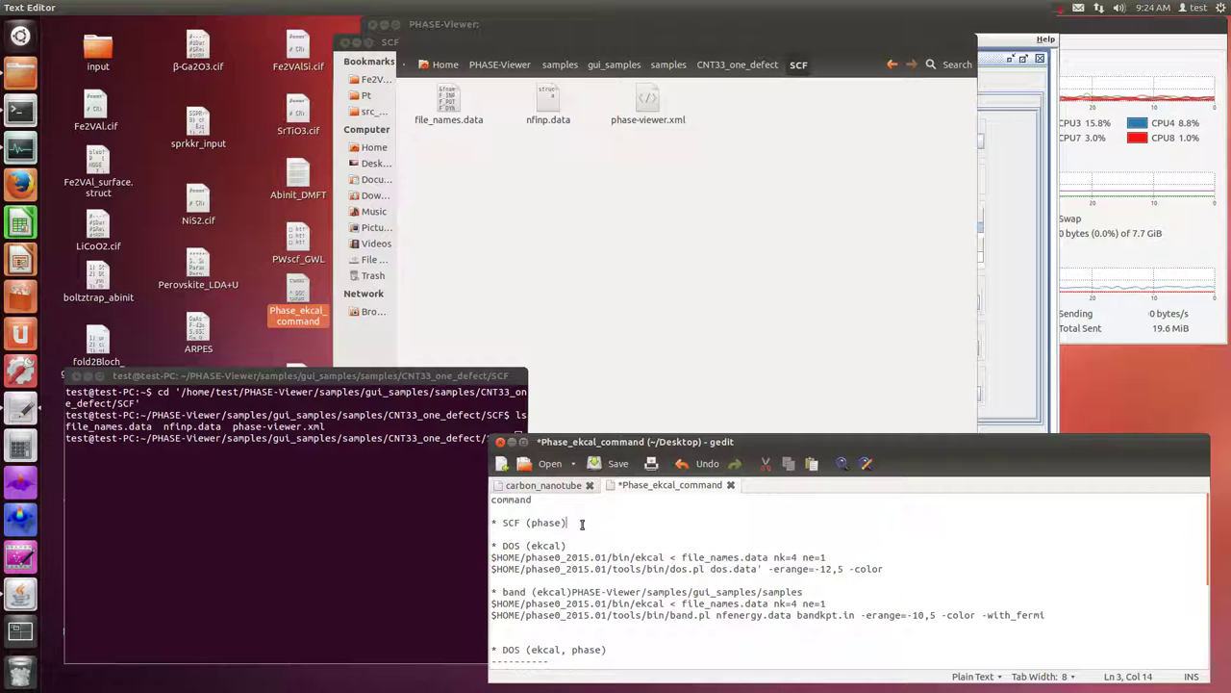
key(Return)
key(ctrl+v)
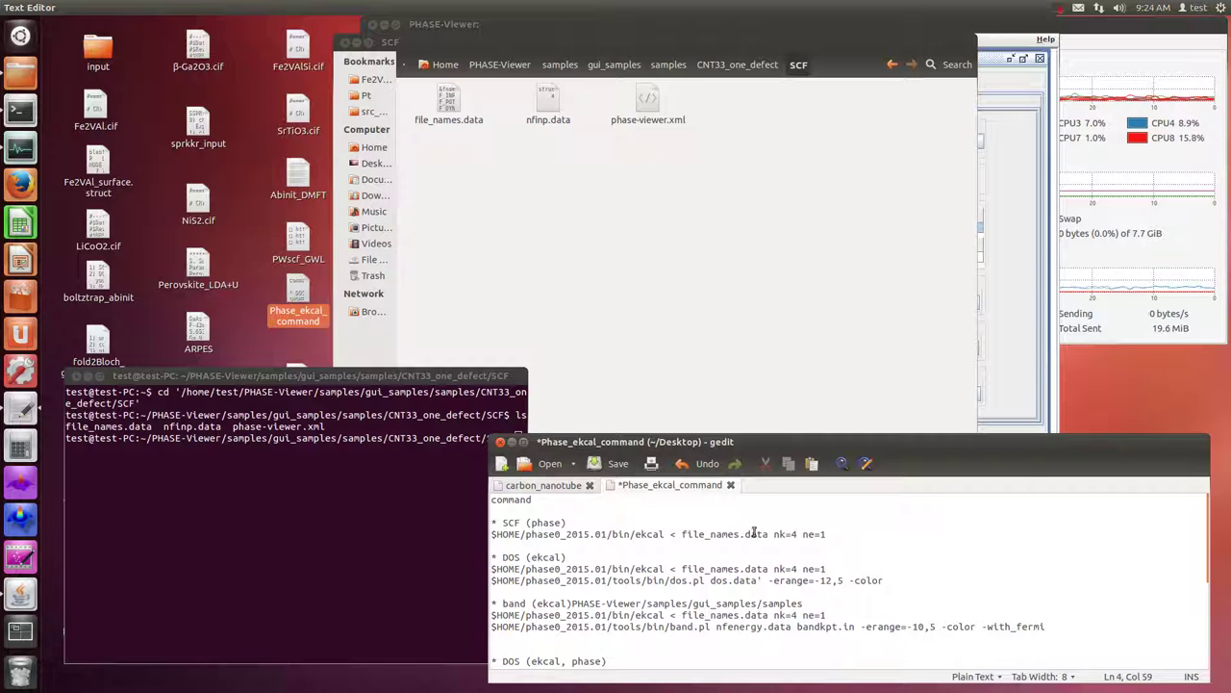
Step: Change the copied SCF command to "$HOME/phase0_2015.01/bin/phase nk=4 ne=1" and save the file
key(BackSpace)
key(BackSpace)
key(BackSpace)
key(BackSpace)
key(BackSpace)
key(BackSpace)
key(BackSpace)
key(BackSpace)
key(BackSpace)
key(BackSpace)
key(BackSpace)
key(BackSpace)
key(BackSpace)
key(BackSpace)
key(BackSpace)
key(BackSpace)
key(BackSpace)
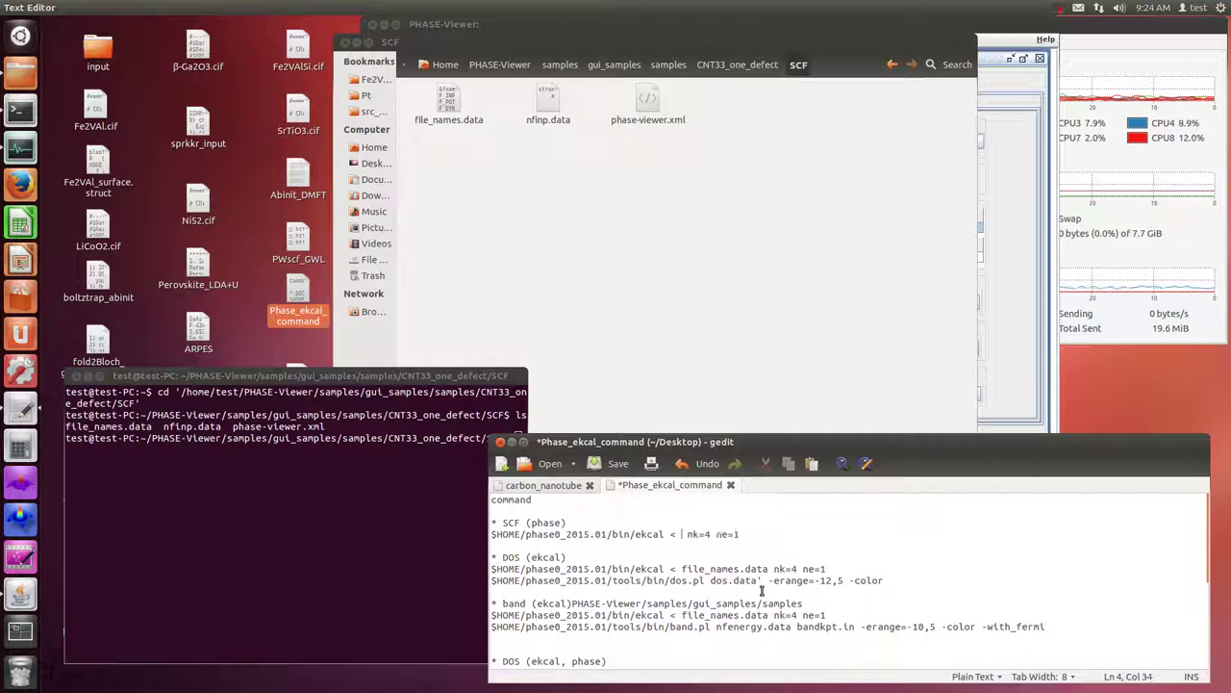
key(BackSpace)
key(BackSpace)
key(BackSpace)
key(BackSpace)
key(BackSpace)
key(BackSpace)
text(phase)
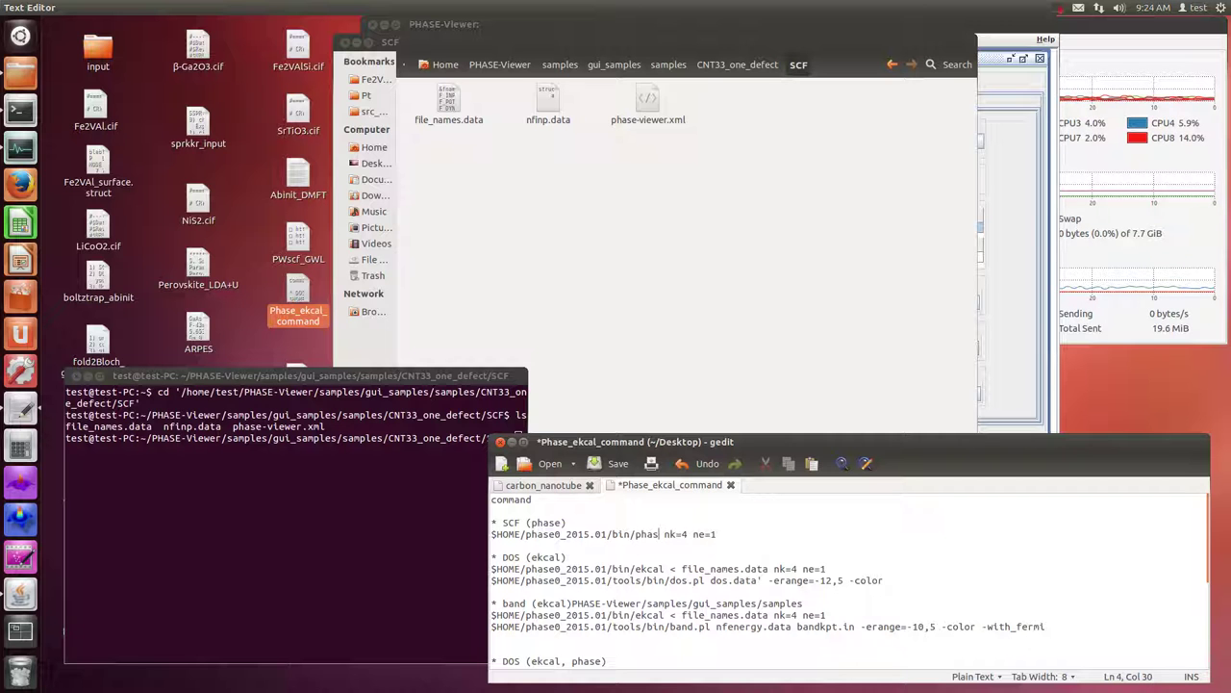
key(ctrl+s)
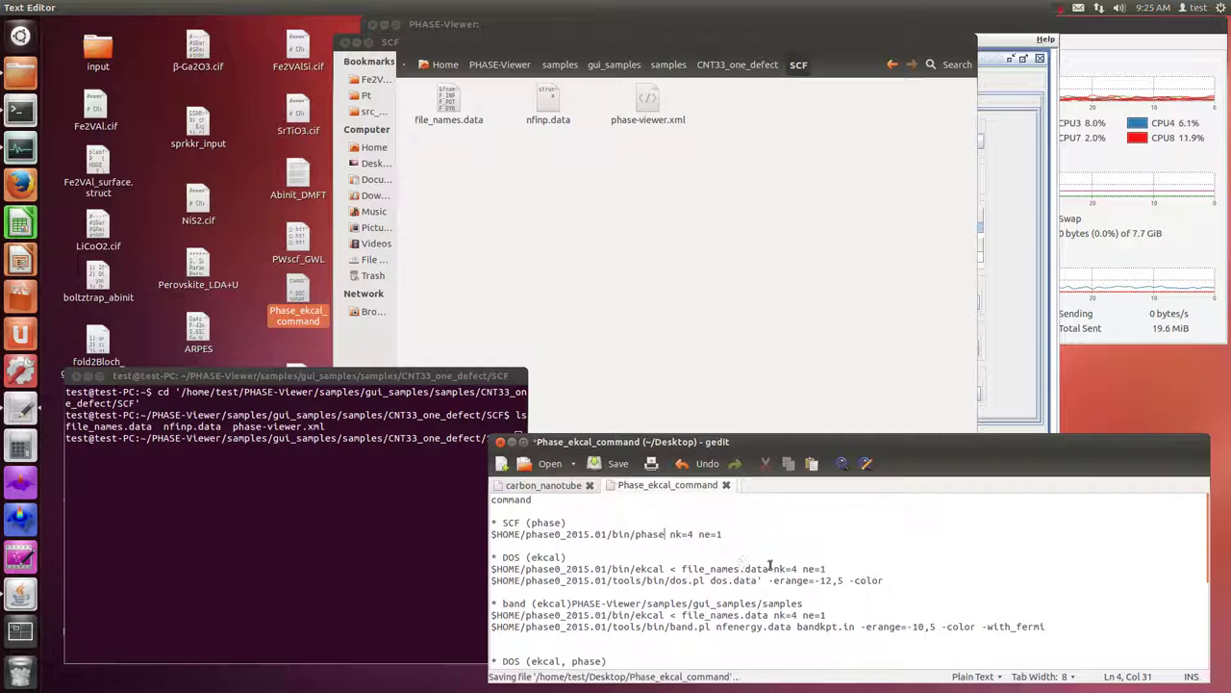
click(344, 587)
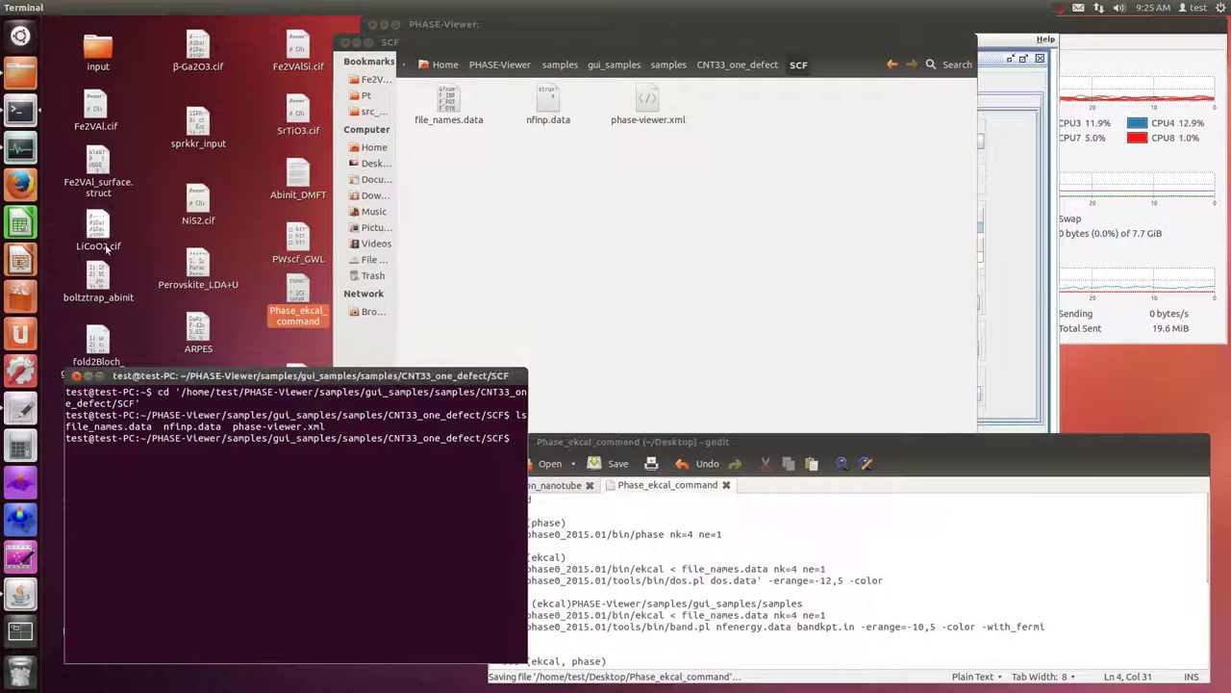
click(654, 511)
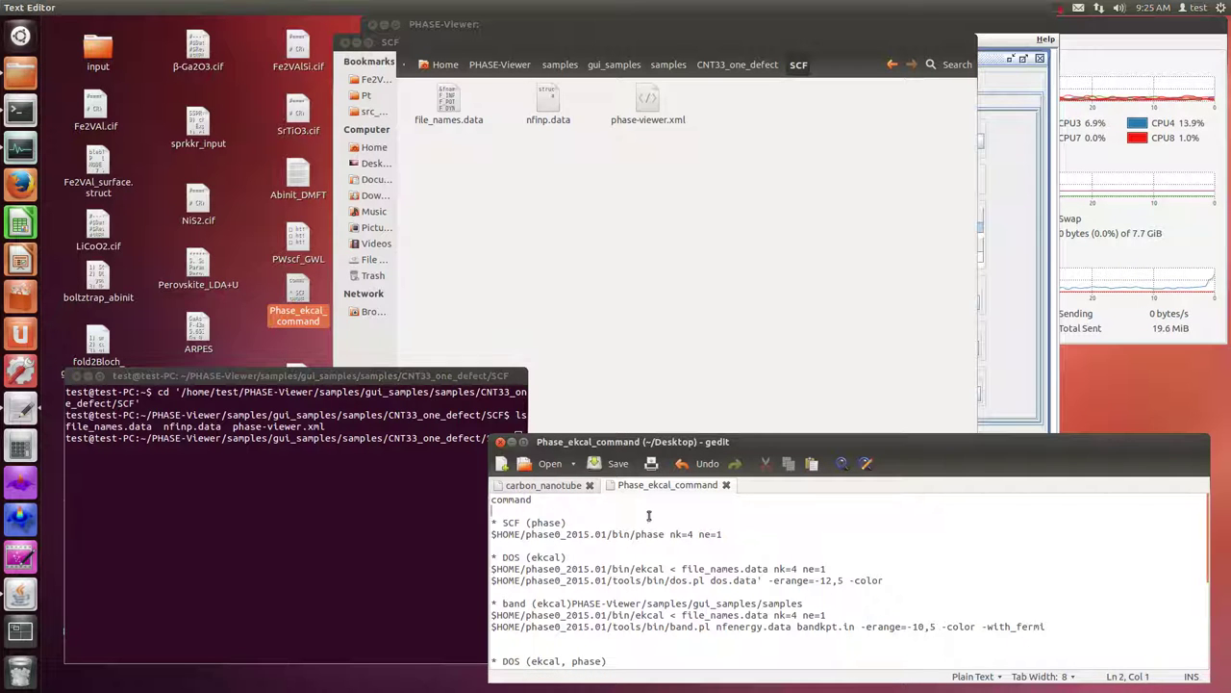
click(659, 524)
click(659, 511)
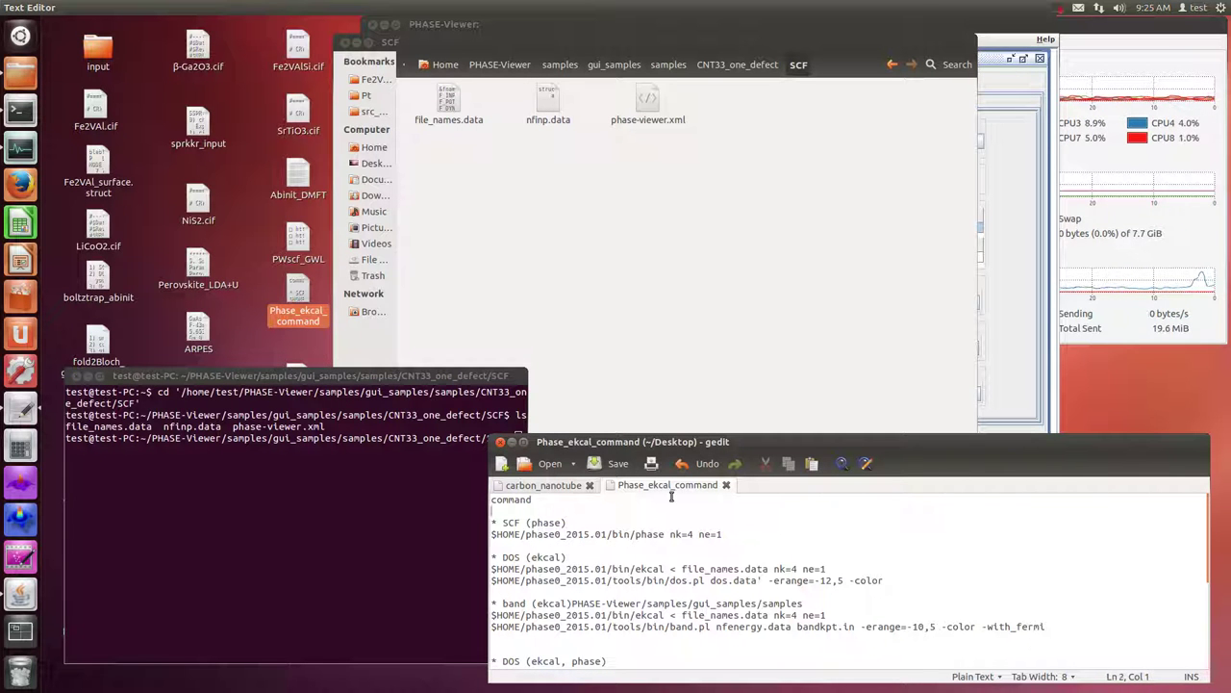
click(462, 538)
Step: Open a new file manager window and locate the phase executable in the phase0_2015.01/bin folder
right_click(21, 72)
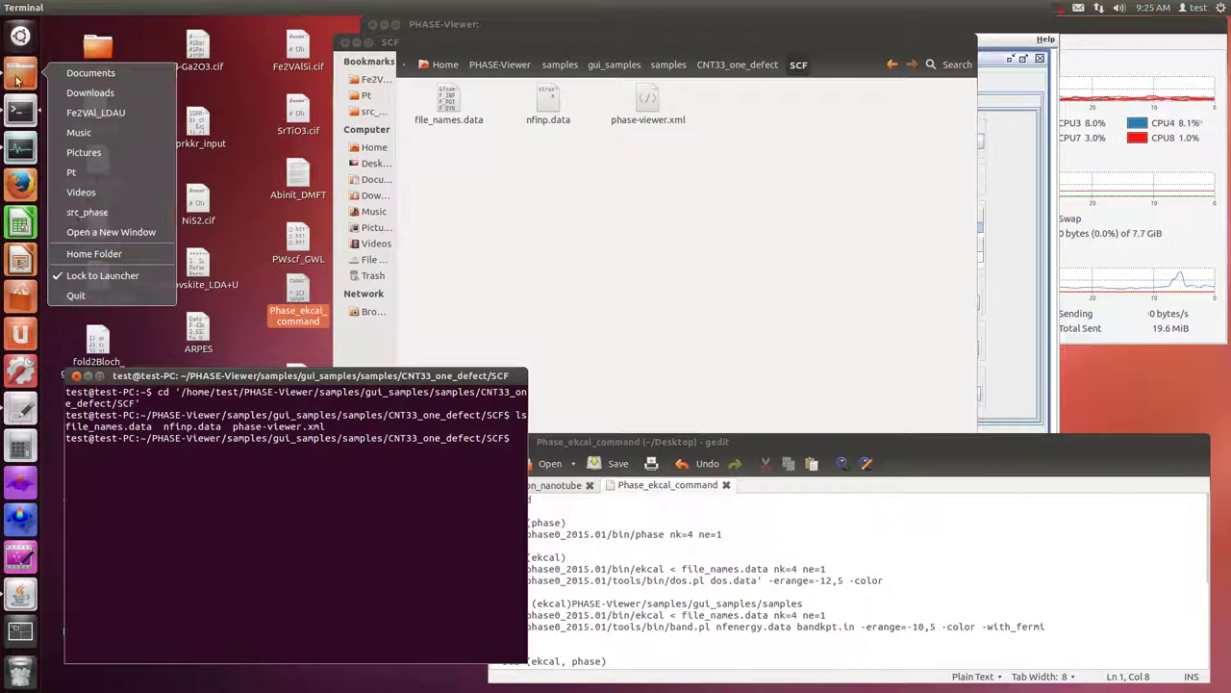
click(135, 231)
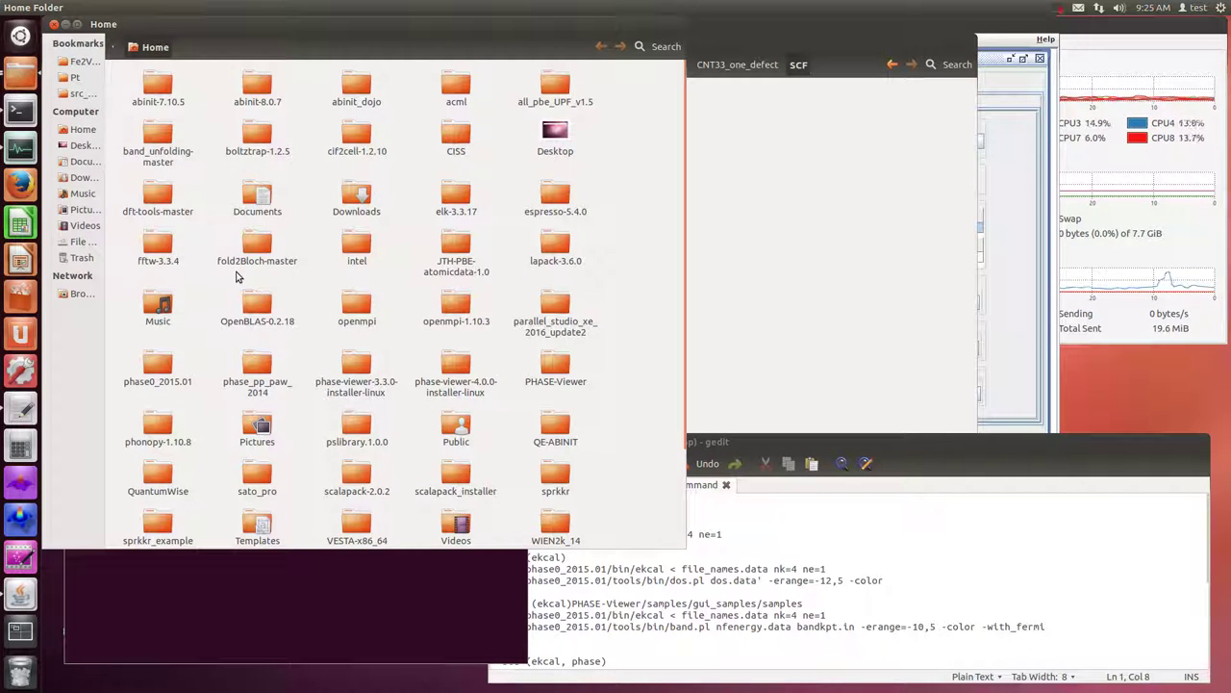
drag(677, 24, 695, 40)
scroll(404, 258, down, 4)
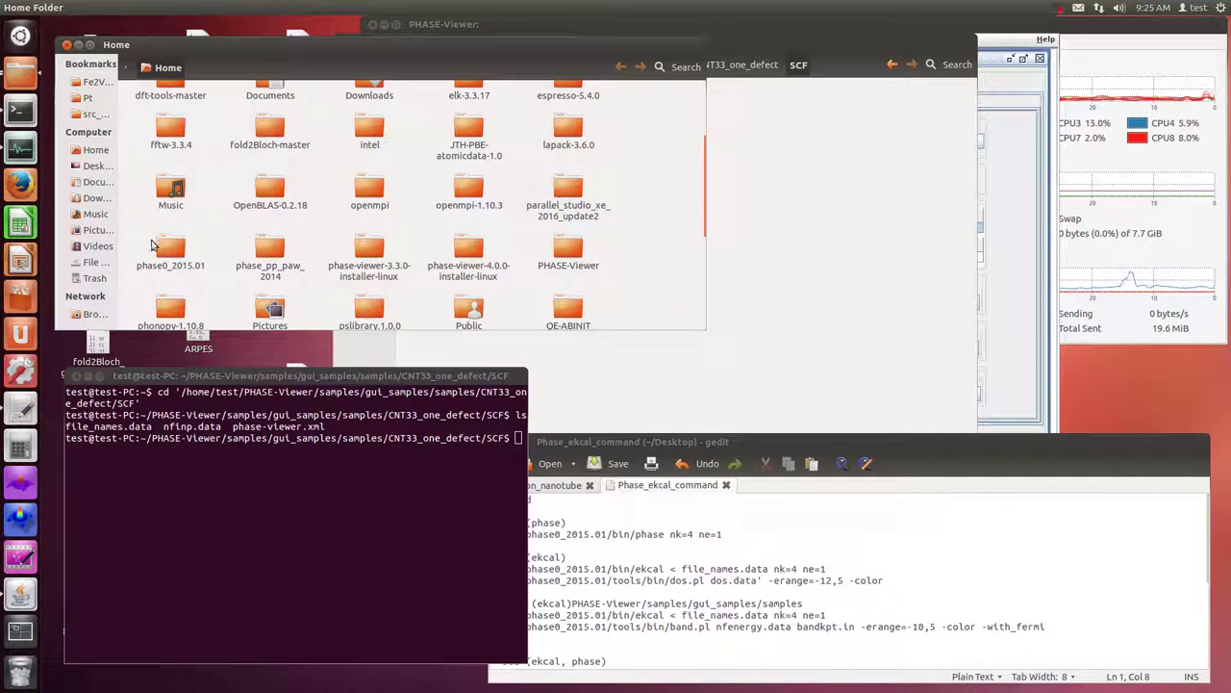
double_click(161, 245)
double_click(254, 97)
click(468, 202)
click(460, 518)
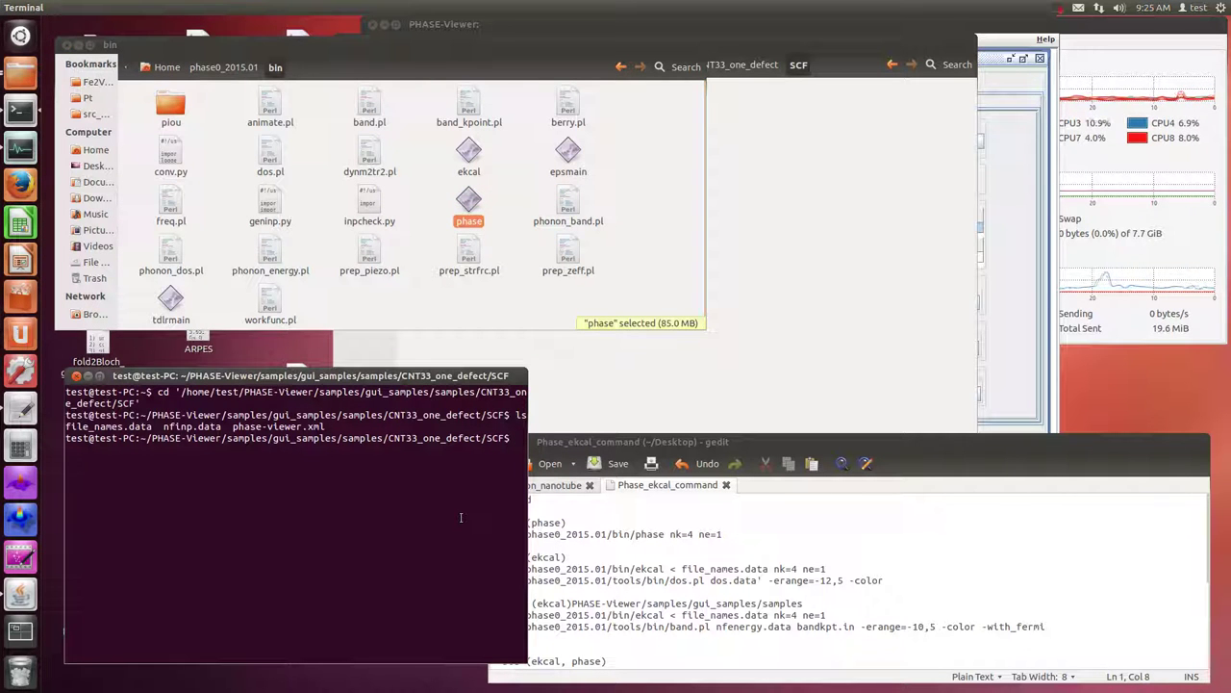
text(xport OMP)
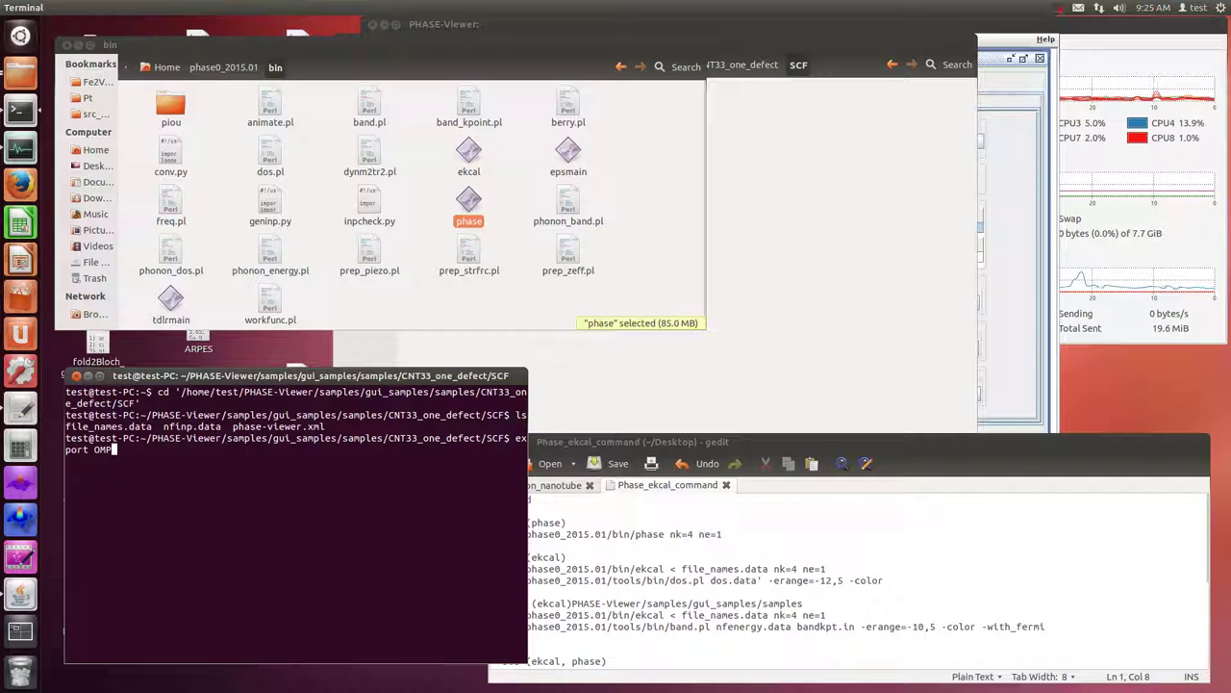
text(_THREA)
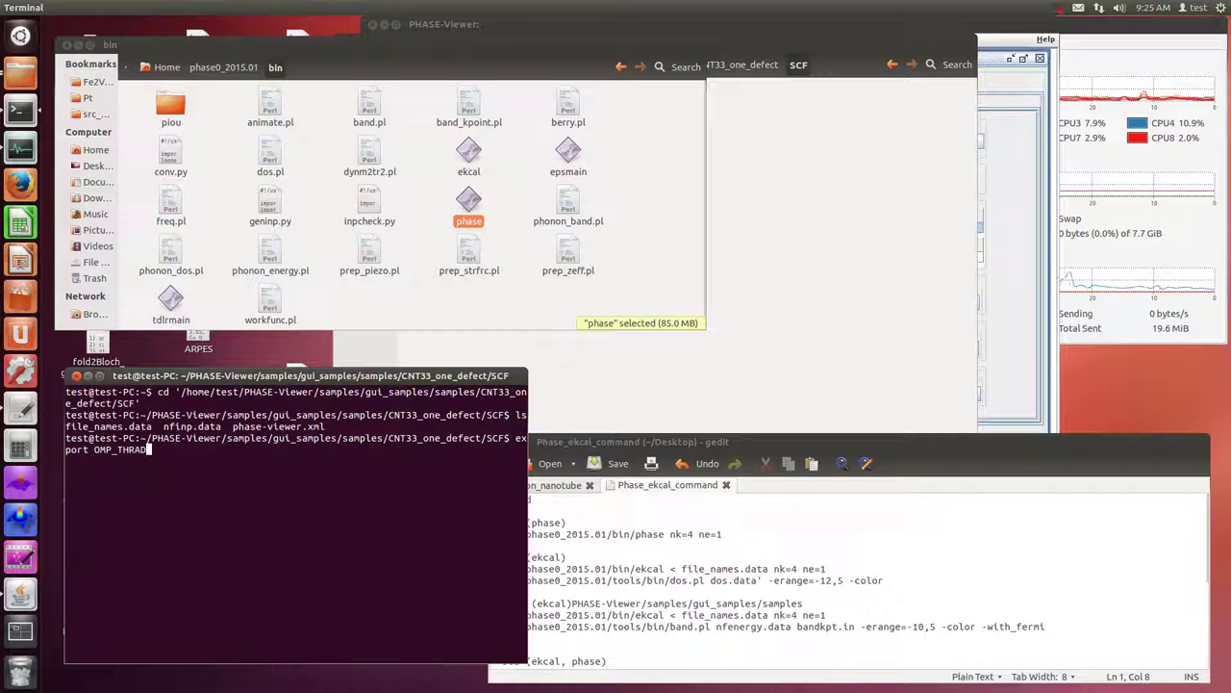
key(BackSpace)
key(BackSpace)
key(BackSpace)
key(BackSpace)
text(NUM)
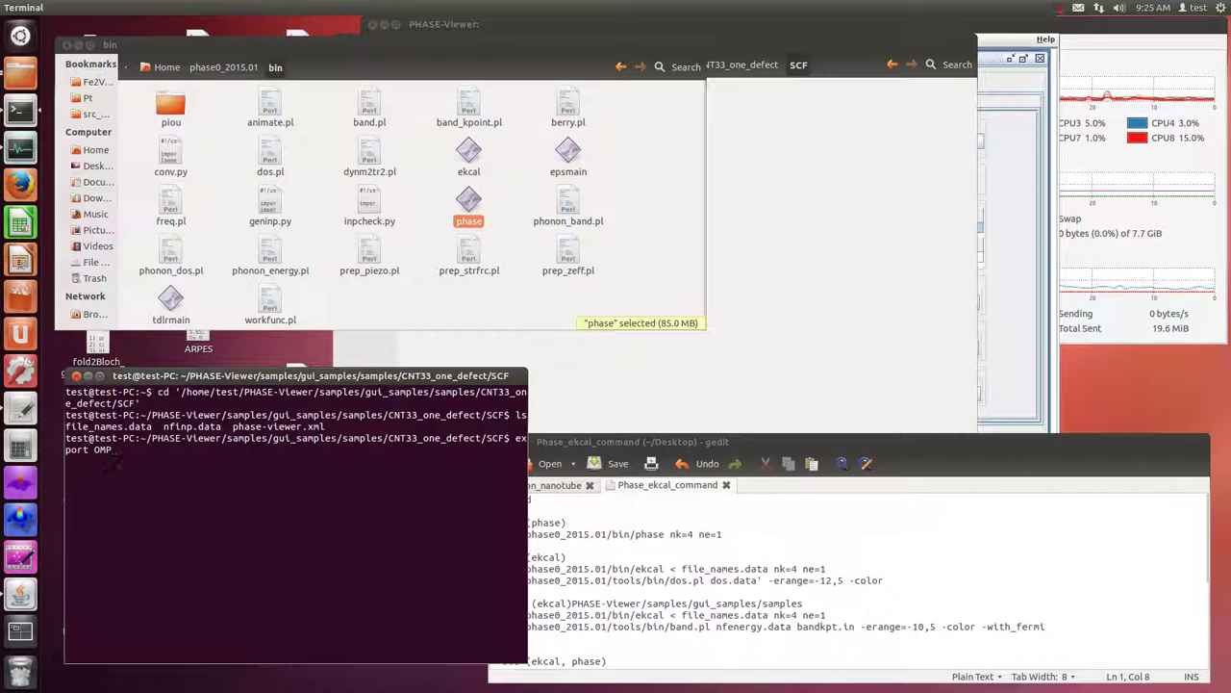
key(BackSpace)
key(BackSpace)
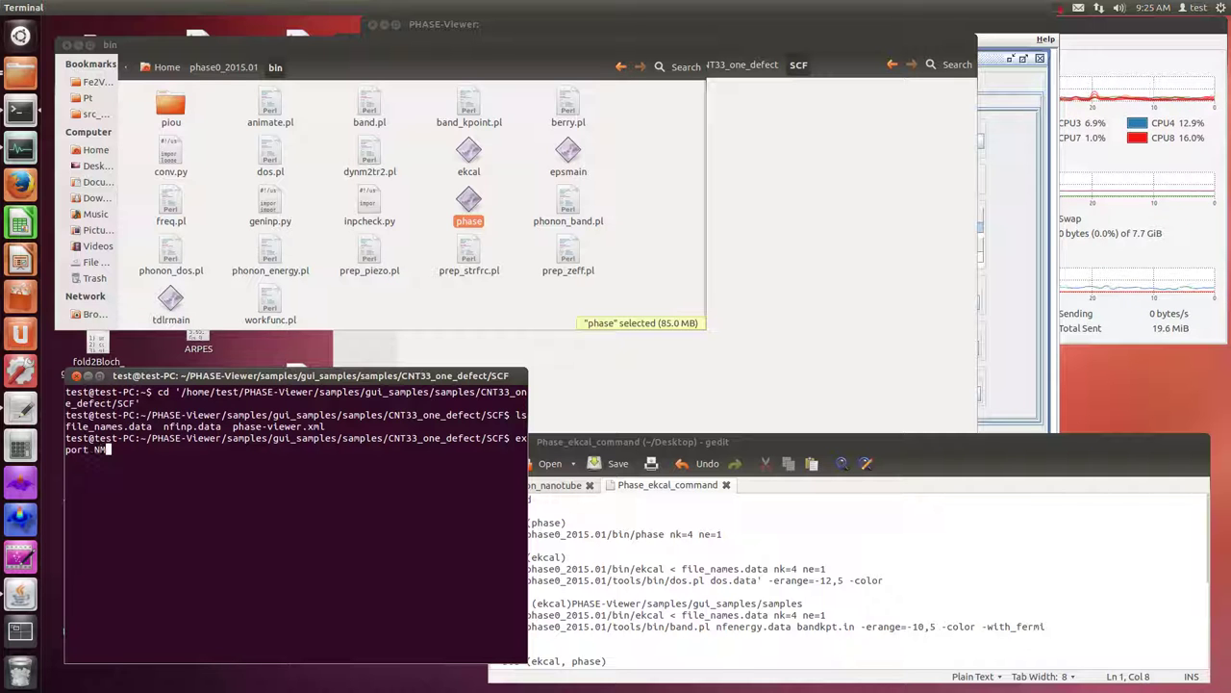
key(BackSpace)
key(BackSpace)
key(BackSpace)
key(BackSpace)
key(BackSpace)
key(BackSpace)
key(BackSpace)
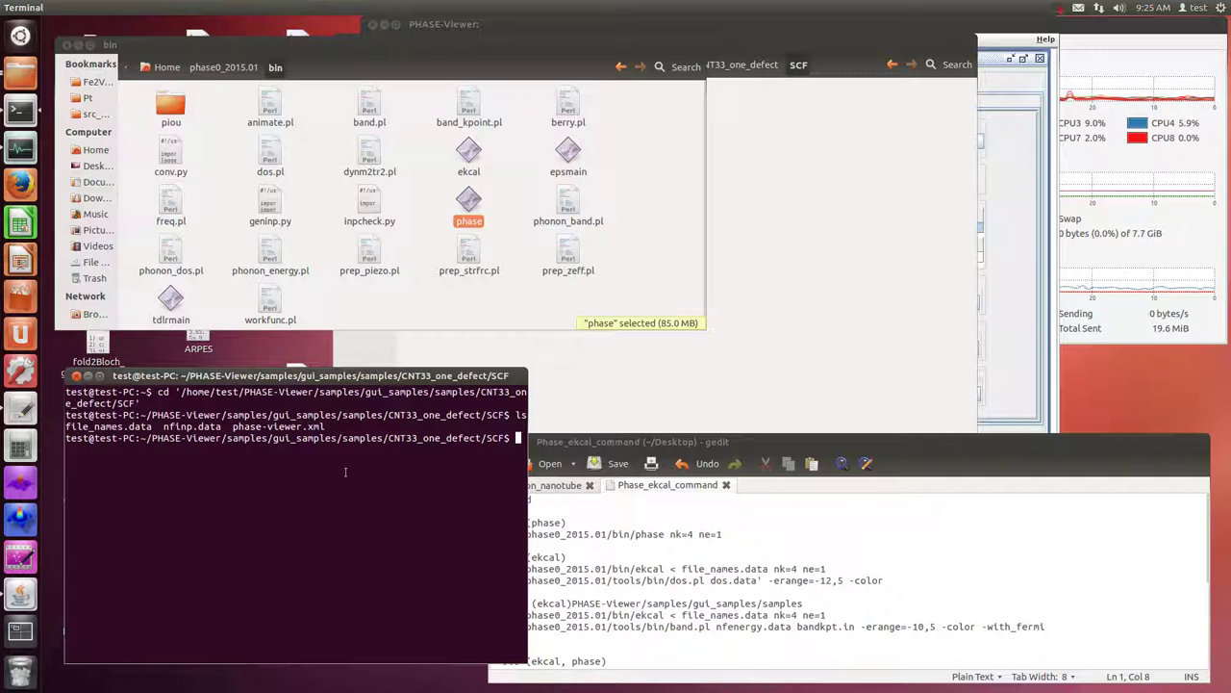
Step: Add an empty line below the SCF (phase) heading, then show hidden files in the home folder and open .bashrc
click(651, 521)
key(Return)
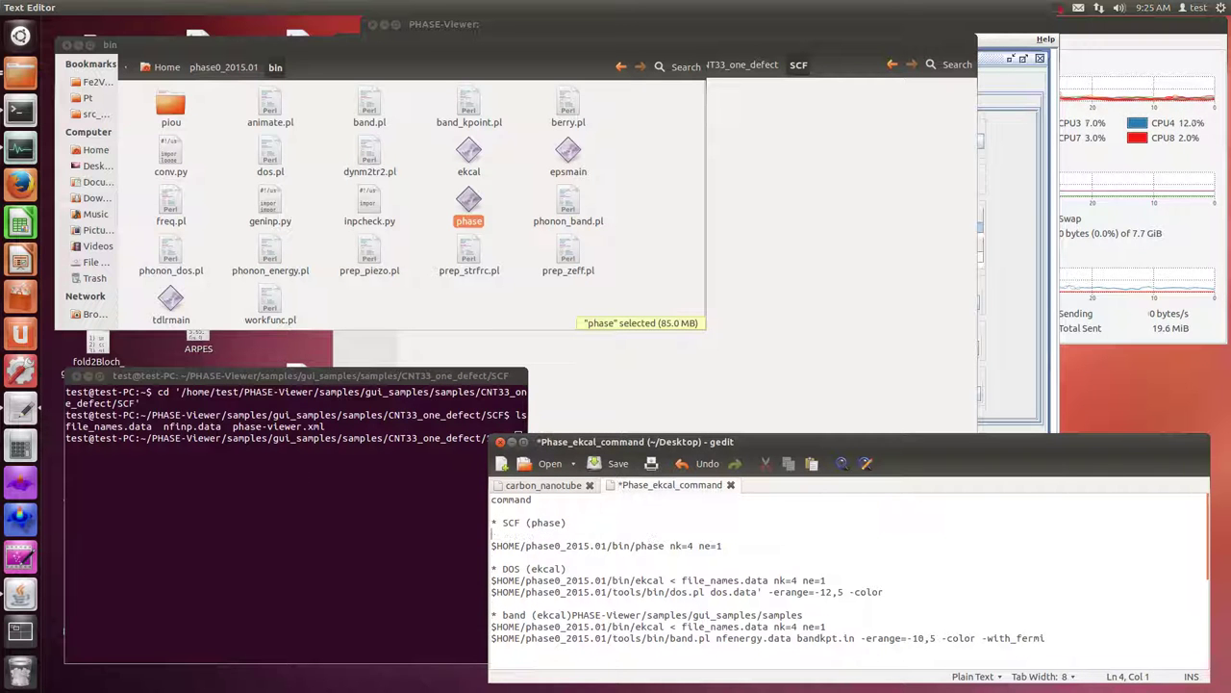
right_click(20, 72)
click(145, 253)
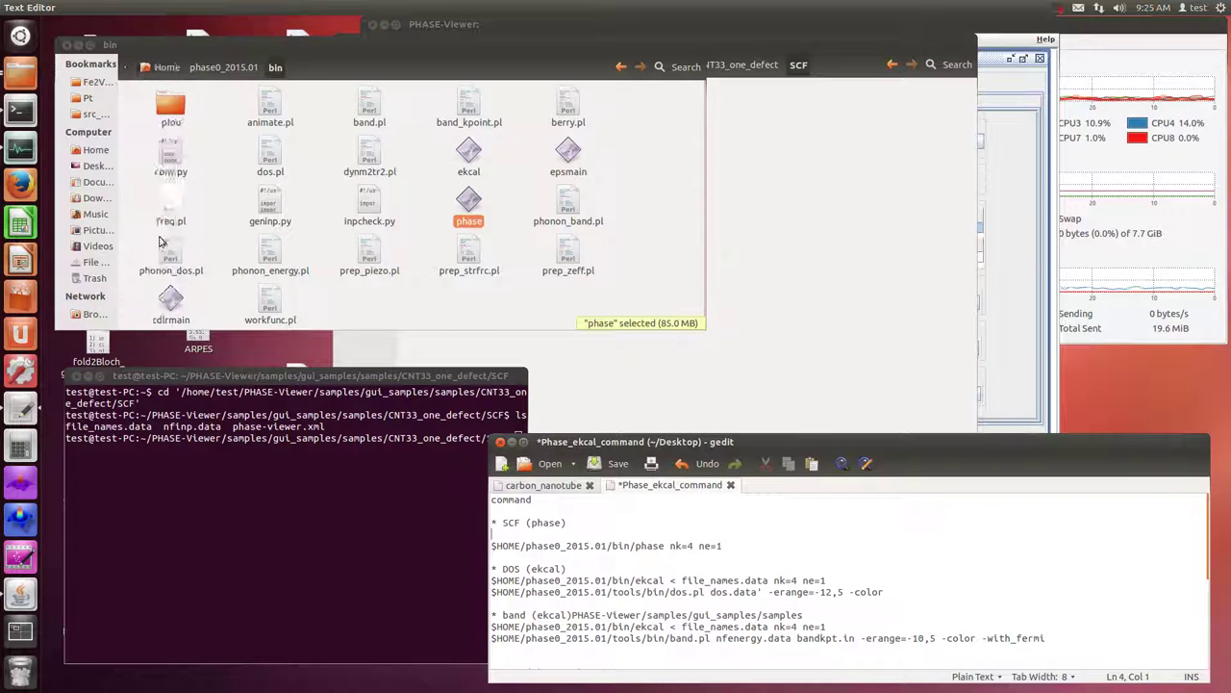
click(104, 8)
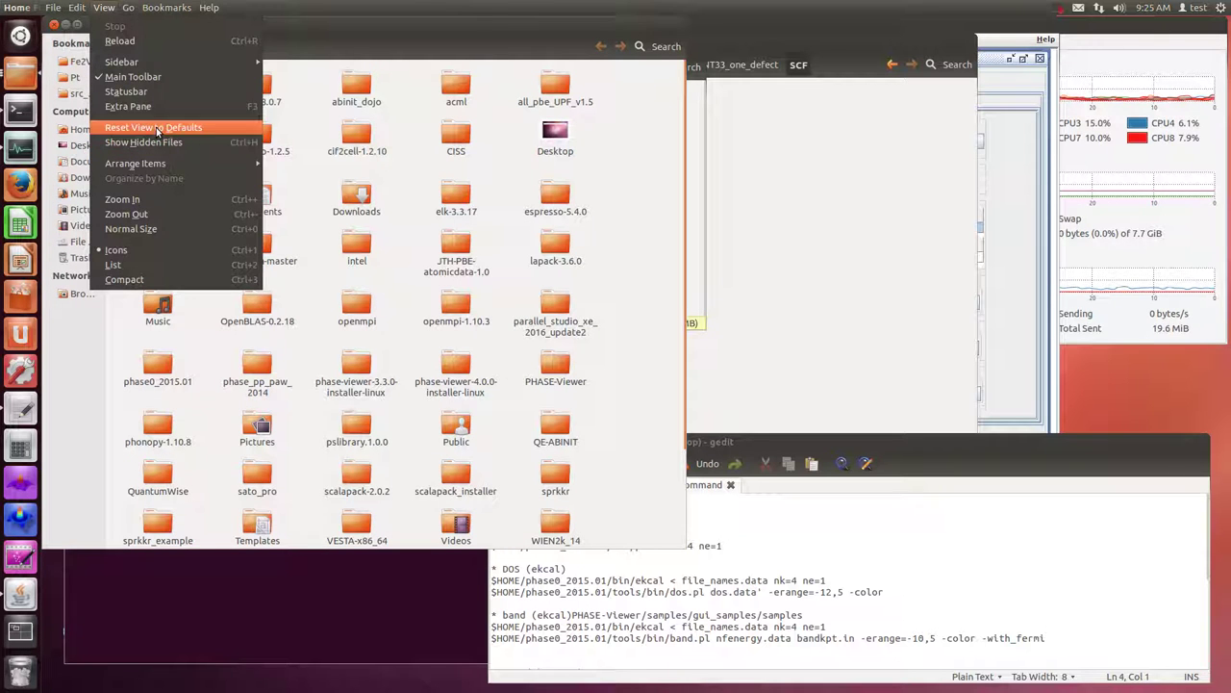
click(134, 125)
scroll(340, 359, down, 3)
scroll(339, 359, down, 5)
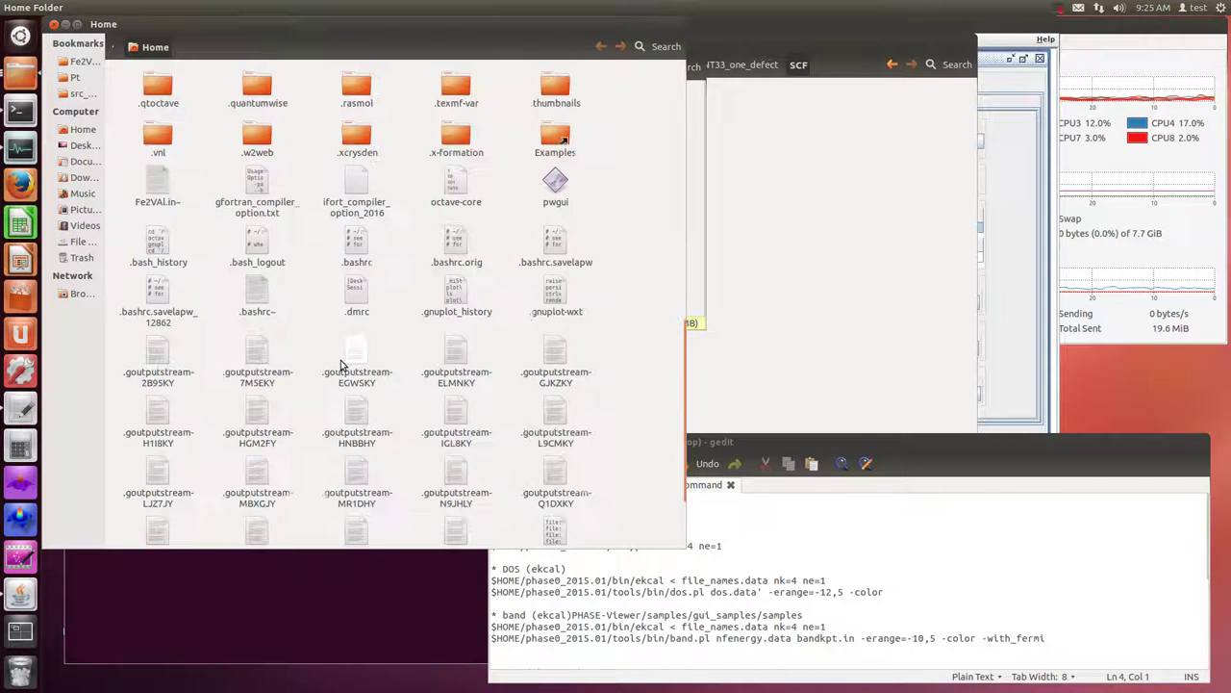
double_click(356, 242)
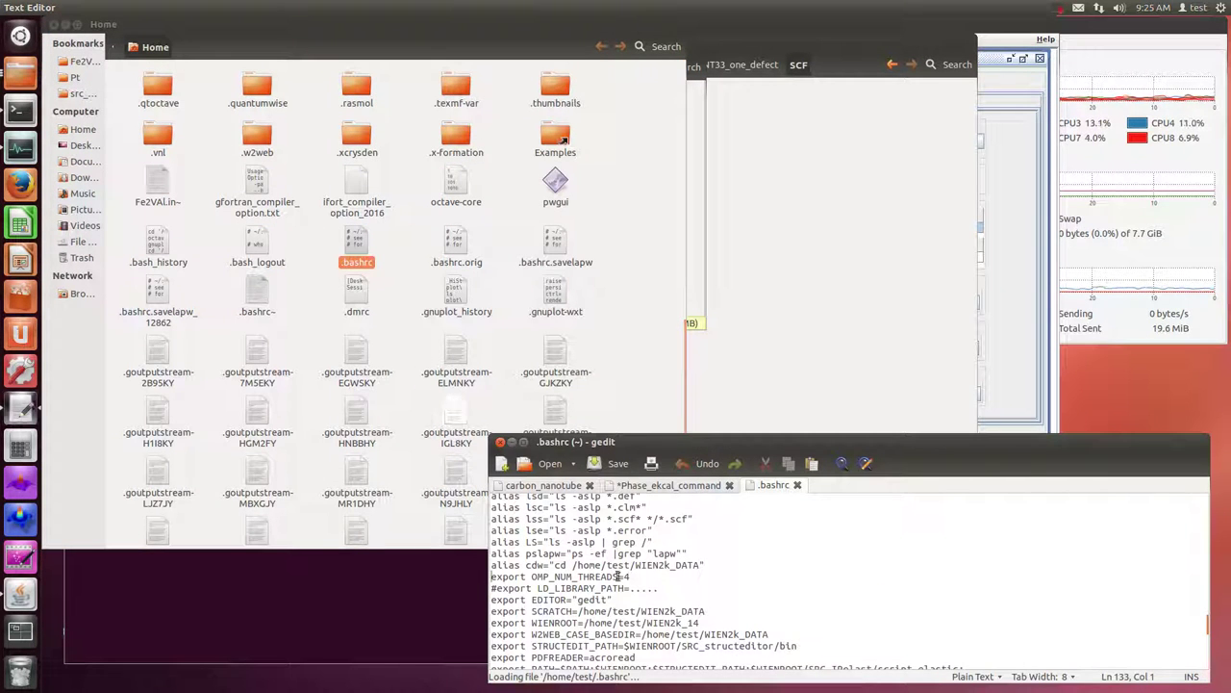
Step: Copy "export OMP_NUM_THREADS=" from .bashrc into the SCF section of Phase_ekcal_command, complete it with the value 1, and save the file
drag(633, 577, 492, 576)
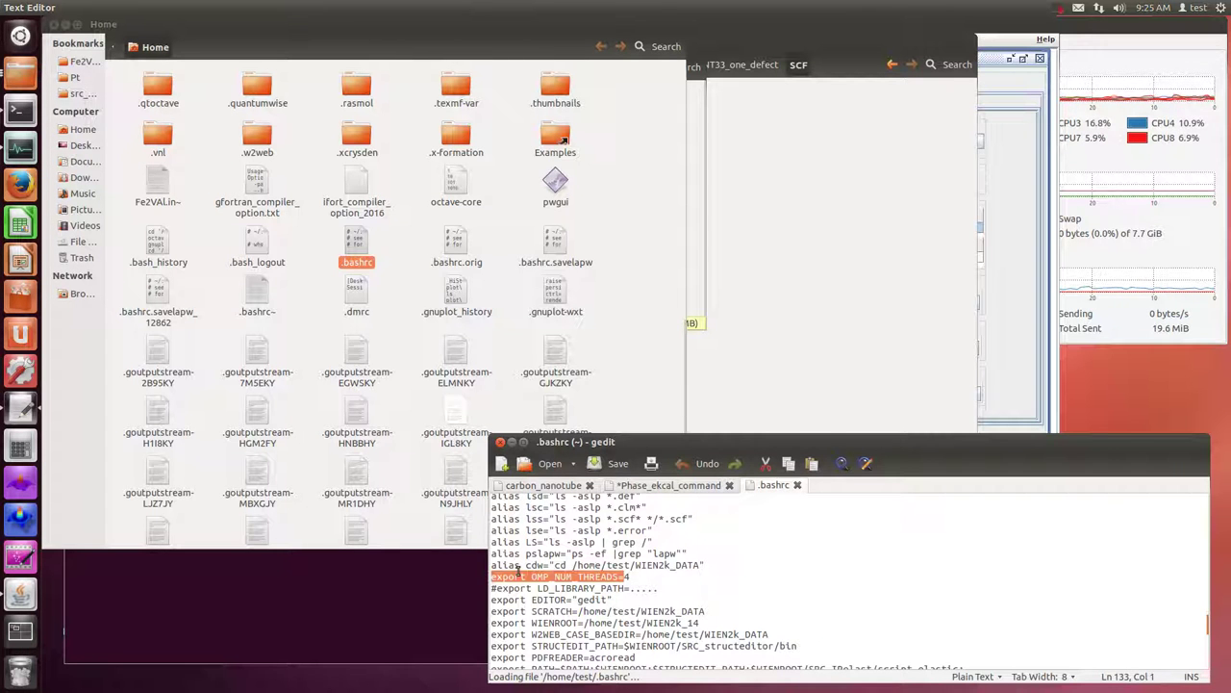
right_click(510, 575)
click(584, 472)
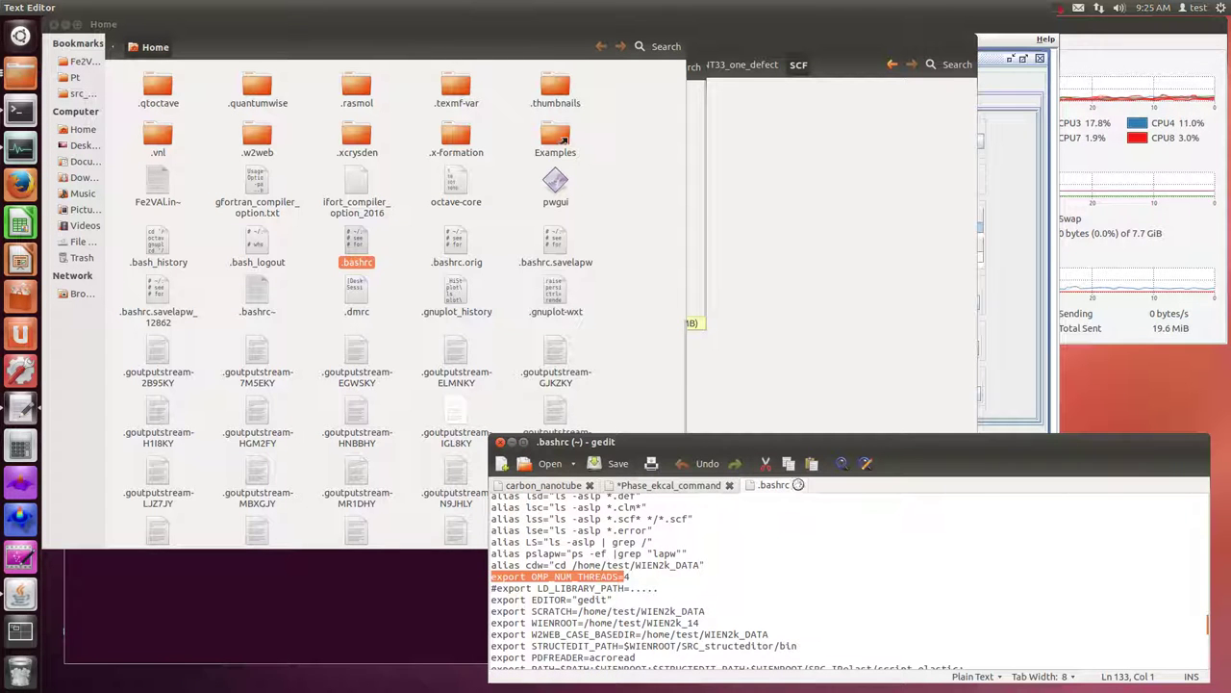
click(796, 485)
click(654, 536)
text(1)
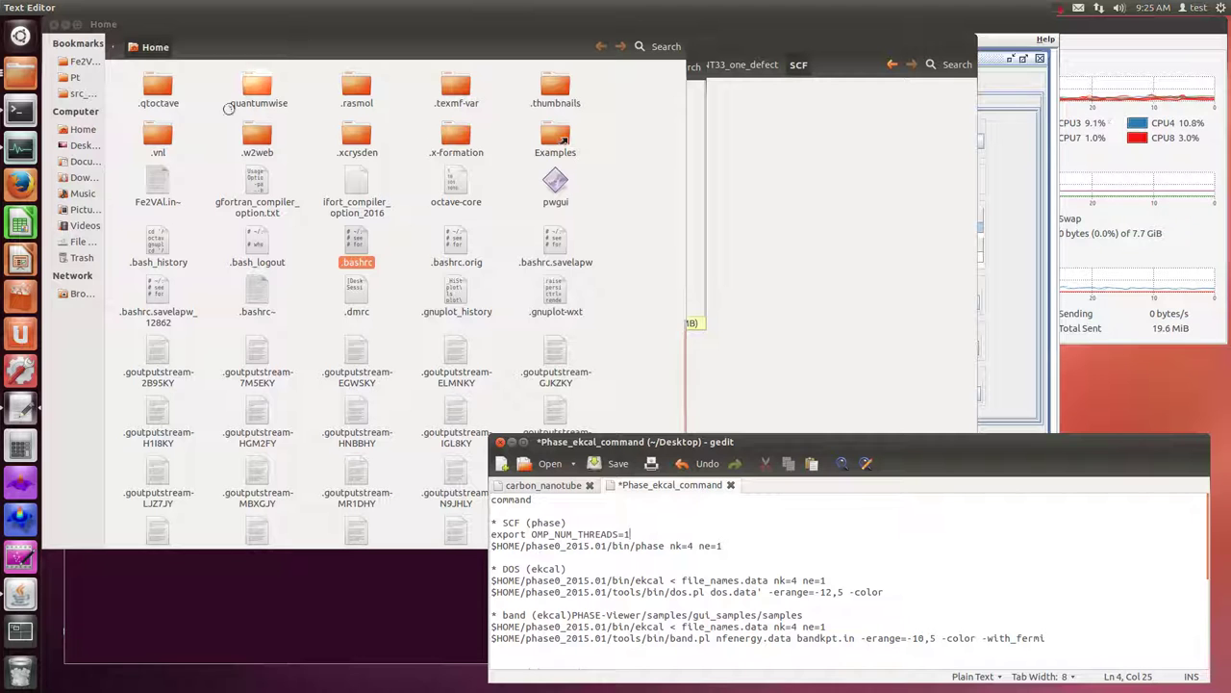
click(54, 24)
click(738, 553)
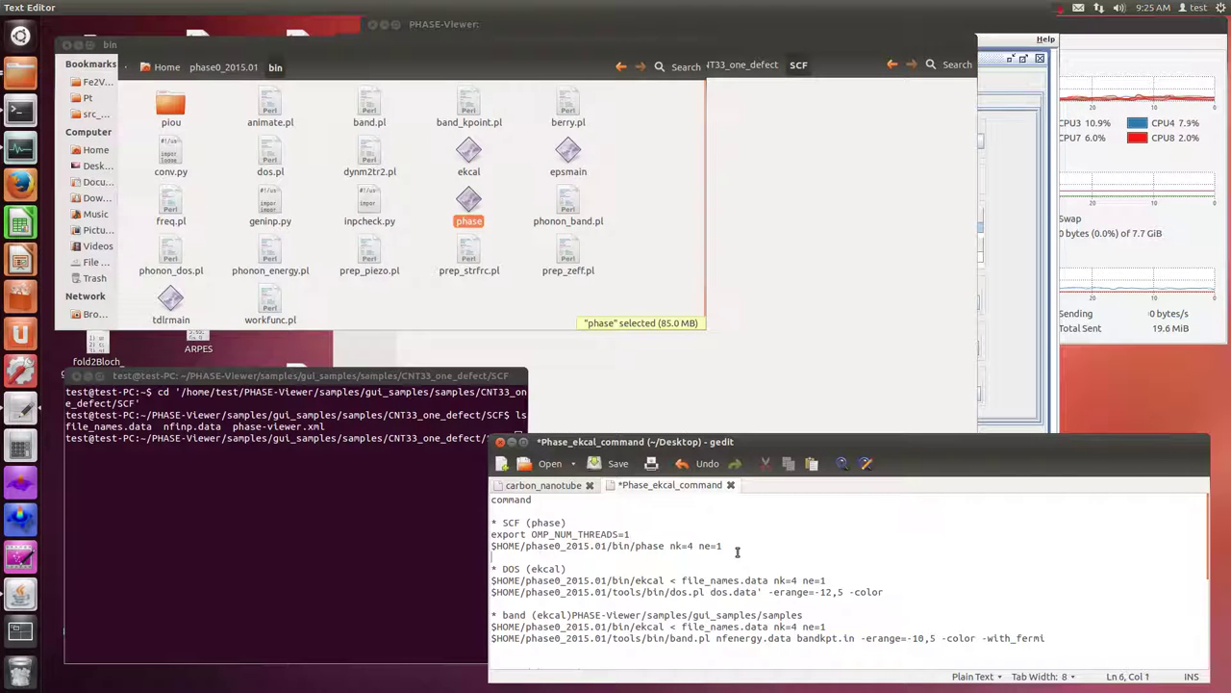
key(ctrl+s)
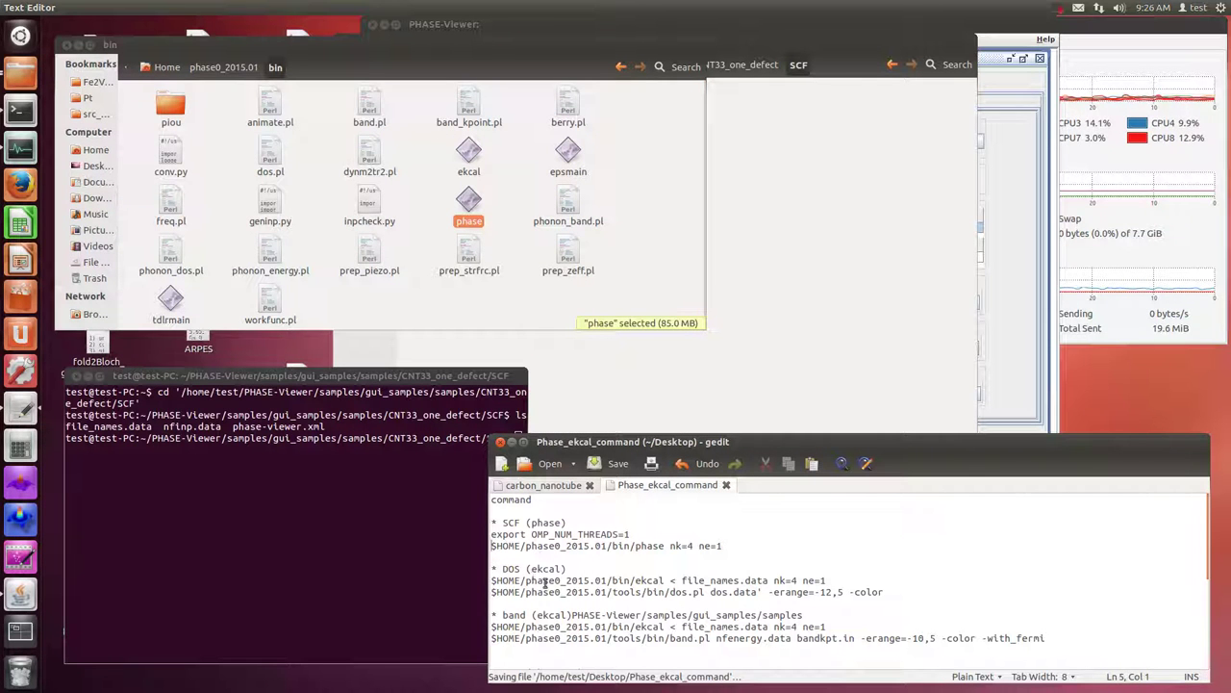
Step: Prefix the SCF phase command with "mpirun -np 4" and copy the same prefix to the start of the DOS ekcal command
text(mpirun -np)
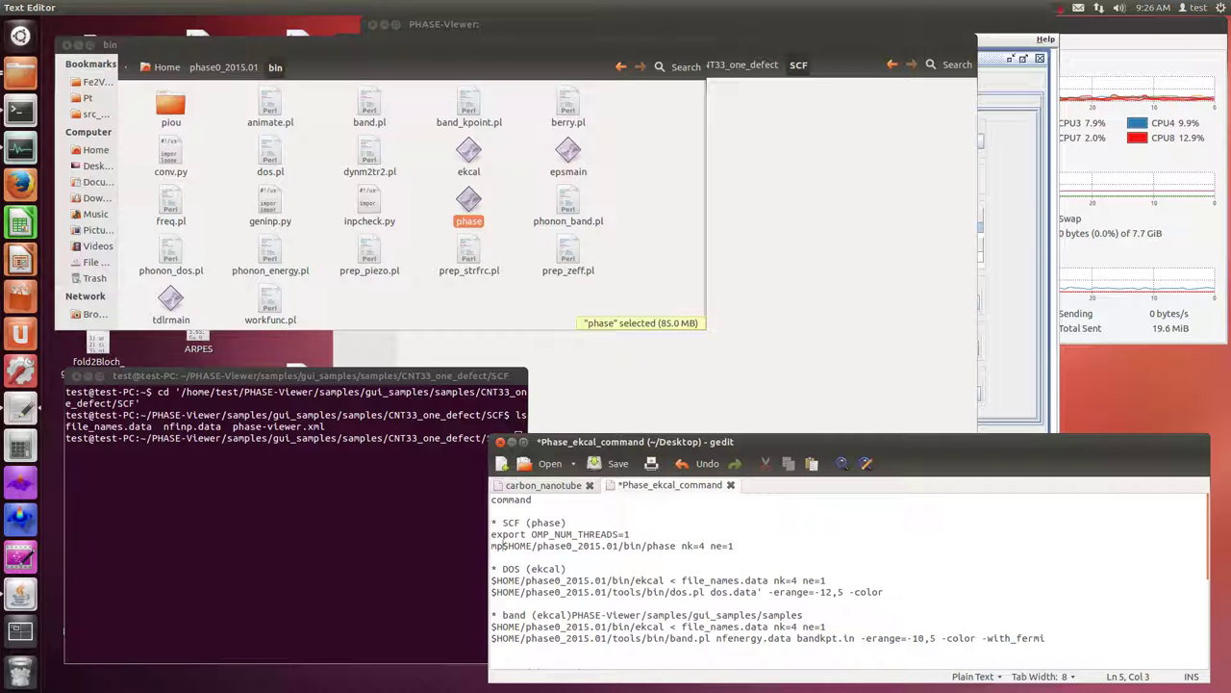
text( 4)
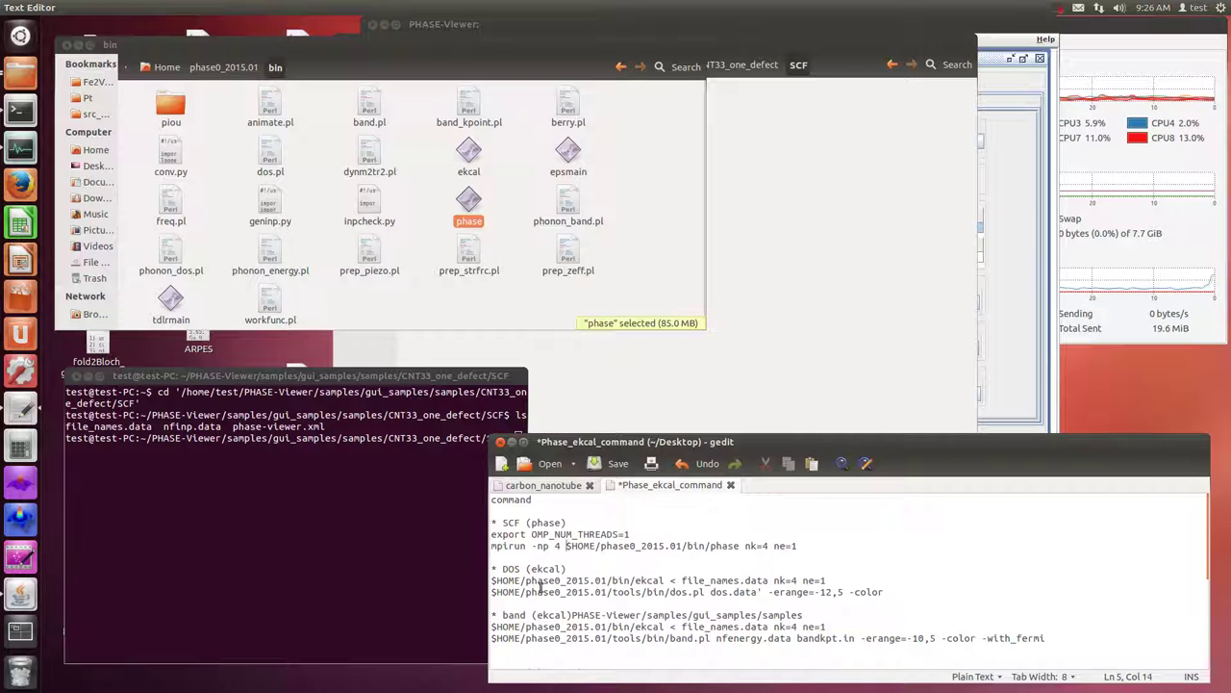
drag(563, 552, 489, 547)
key(Down)
key(Down)
key(Down)
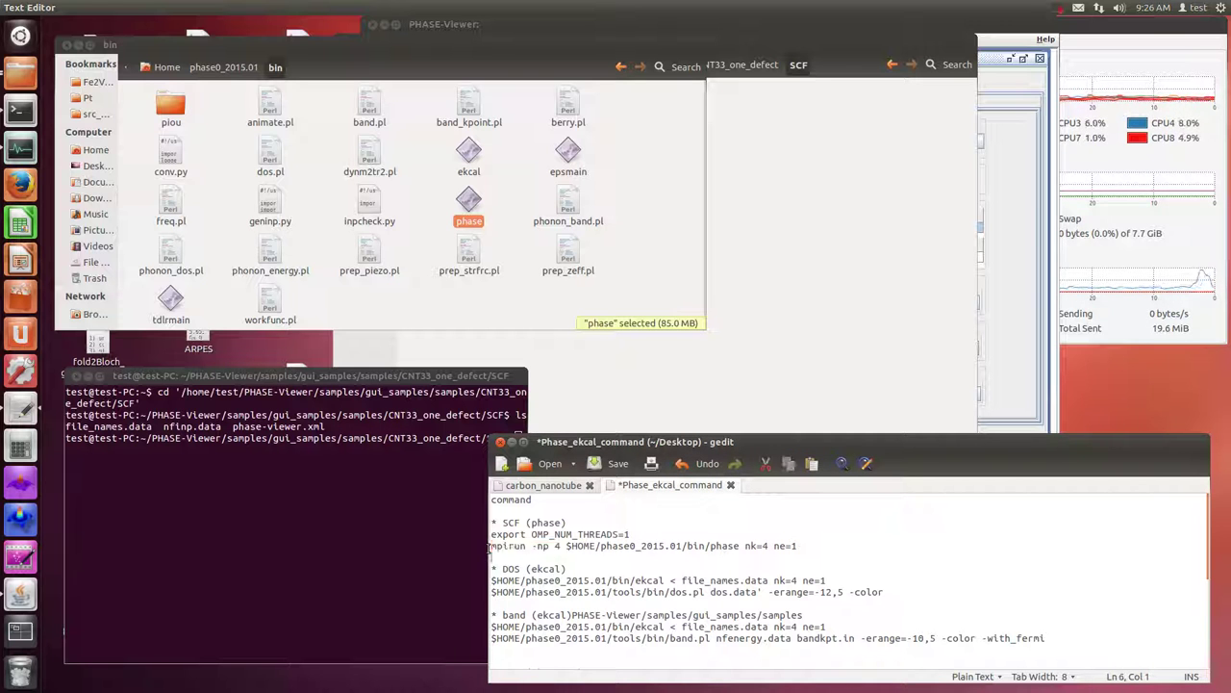
key(Home)
key(ctrl+v)
key(Down)
key(BackSpace)
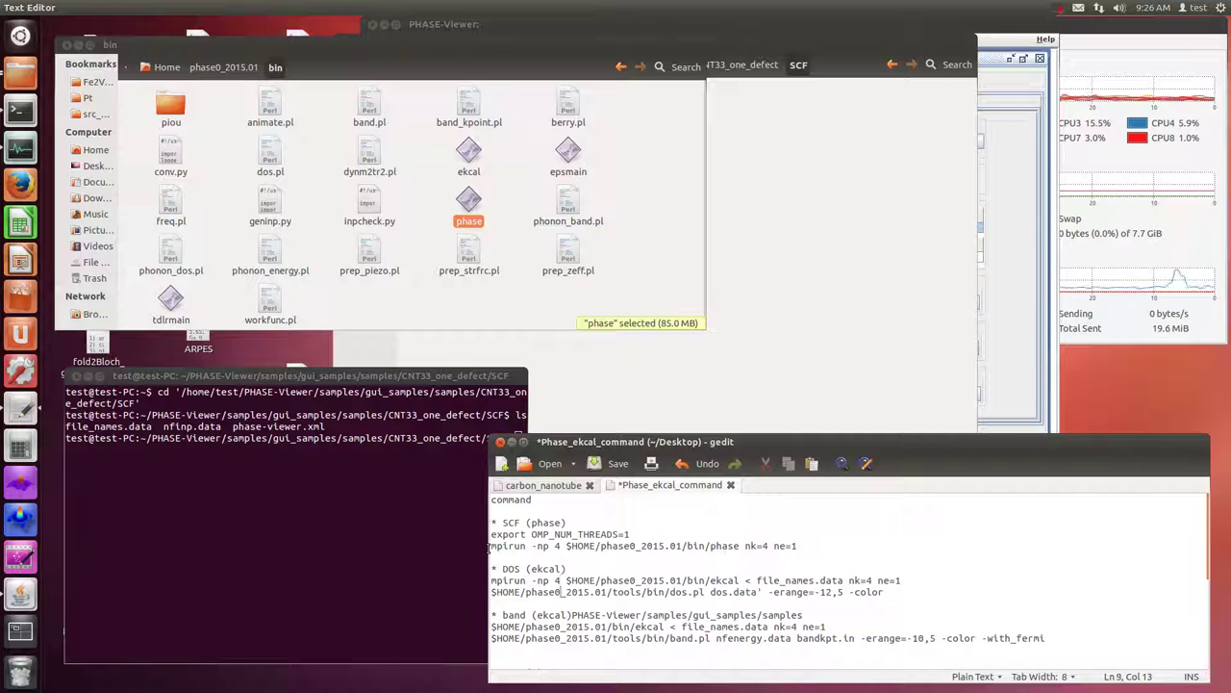
Step: Add the "mpirun -np 4" prefix to the dos.pl command in the DOS section, leaving a single space after it
key(Home)
key(ctrl+v)
key(Down)
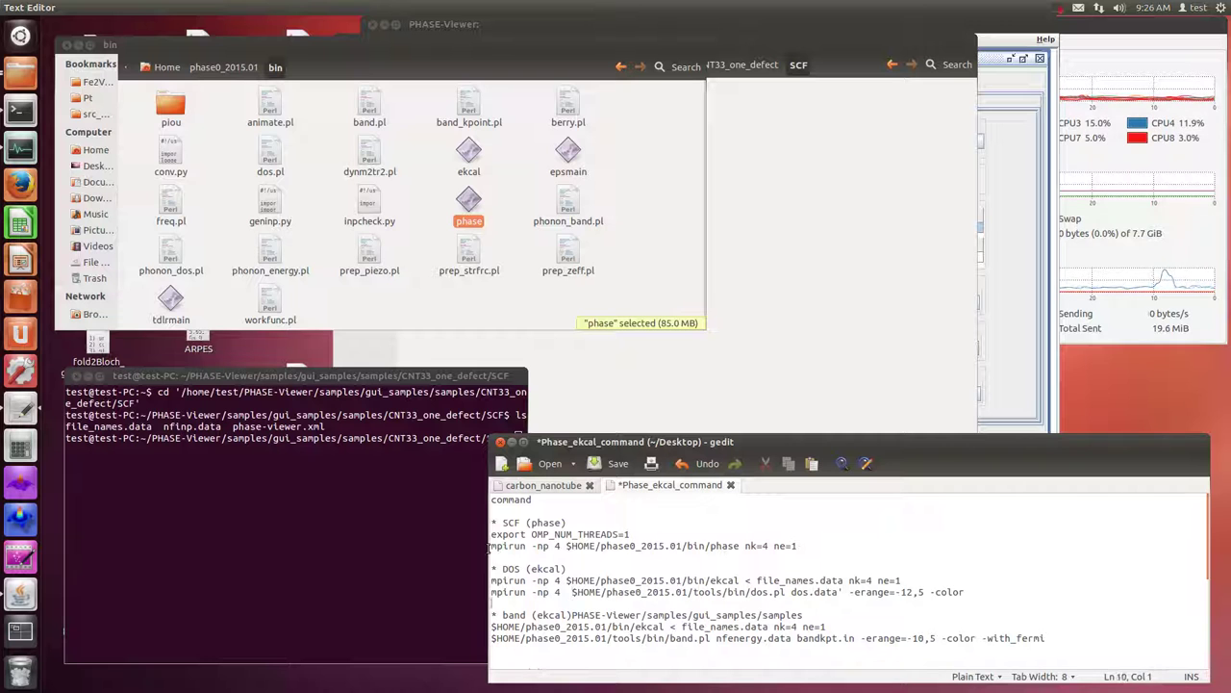
key(Up)
key(Right)
key(Right)
key(Right)
key(Right)
key(Right)
key(Right)
key(Right)
key(Right)
key(Right)
key(Right)
key(Right)
key(Right)
key(Right)
key(Right)
key(BackSpace)
key(Down)
key(Down)
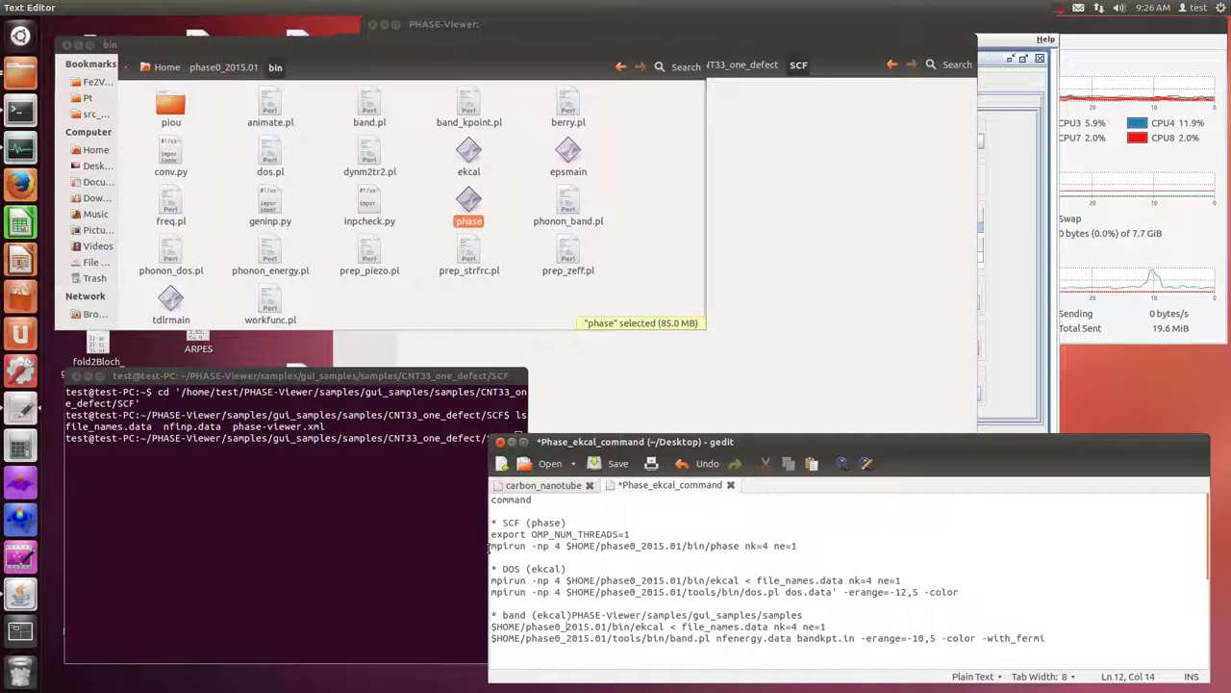
Step: Add the "mpirun -np 4" prefix to the ekcal and band.pl commands in the band section, and save the file
key(Left)
key(Left)
key(Left)
key(Left)
key(ctrl+v)
key(Left)
key(Left)
key(Left)
key(Left)
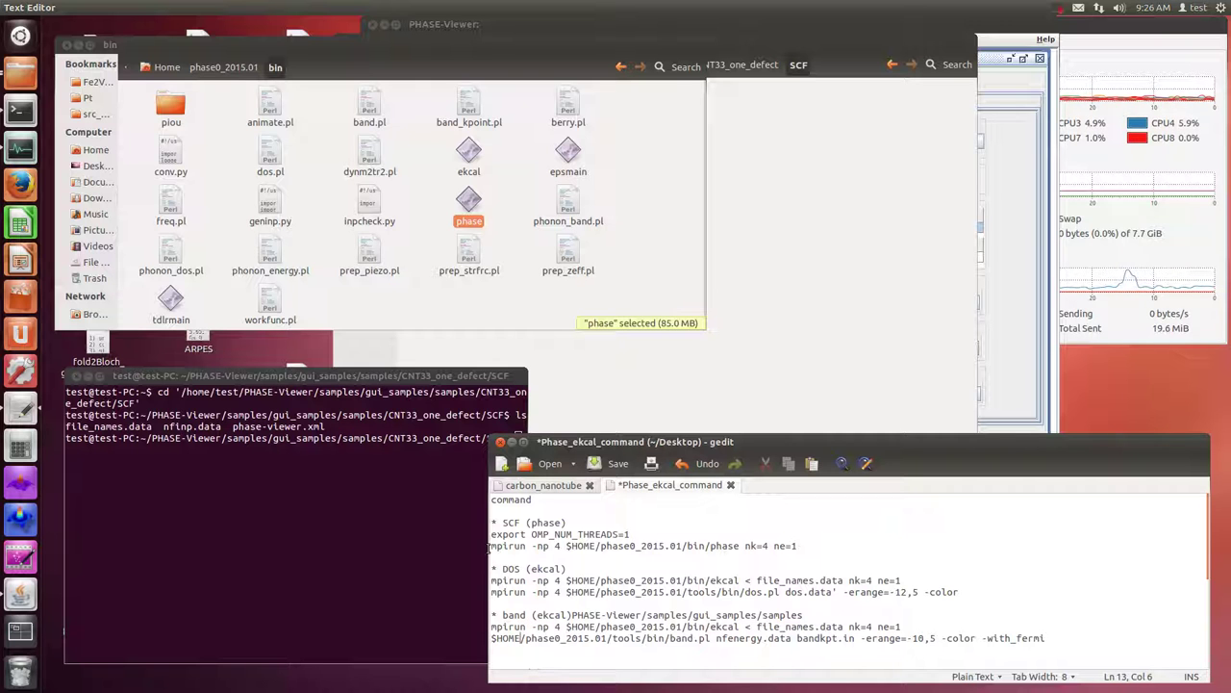
key(Home)
key(ctrl+v)
key(ctrl+s)
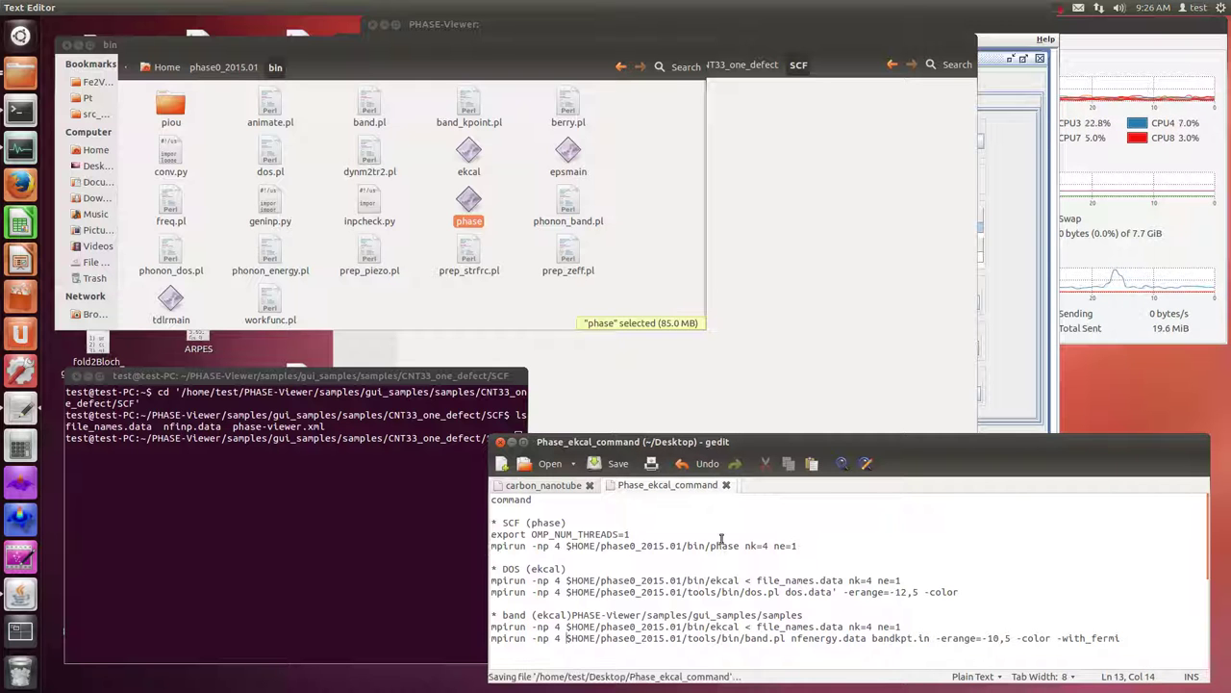
Step: Copy "export OMP_NUM_THREADS=1" from the SCF section into the terminal and run it
drag(850, 549, 486, 538)
drag(659, 529, 487, 535)
right_click(512, 537)
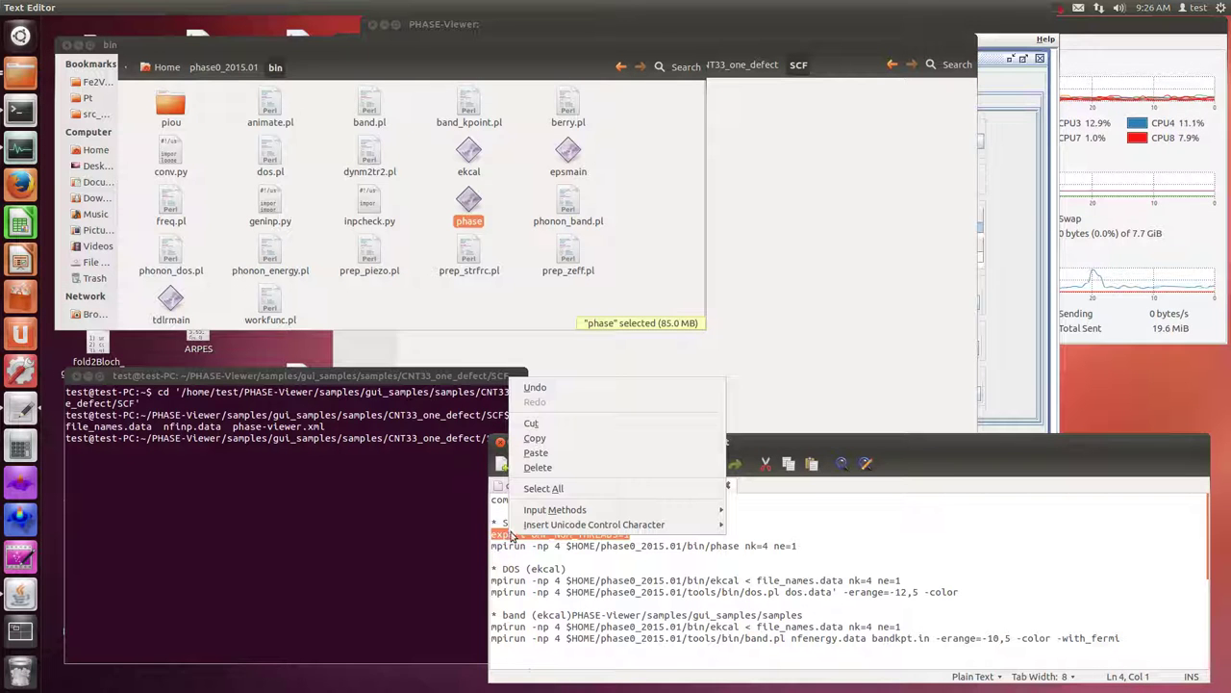
click(545, 439)
click(297, 502)
right_click(295, 500)
click(337, 583)
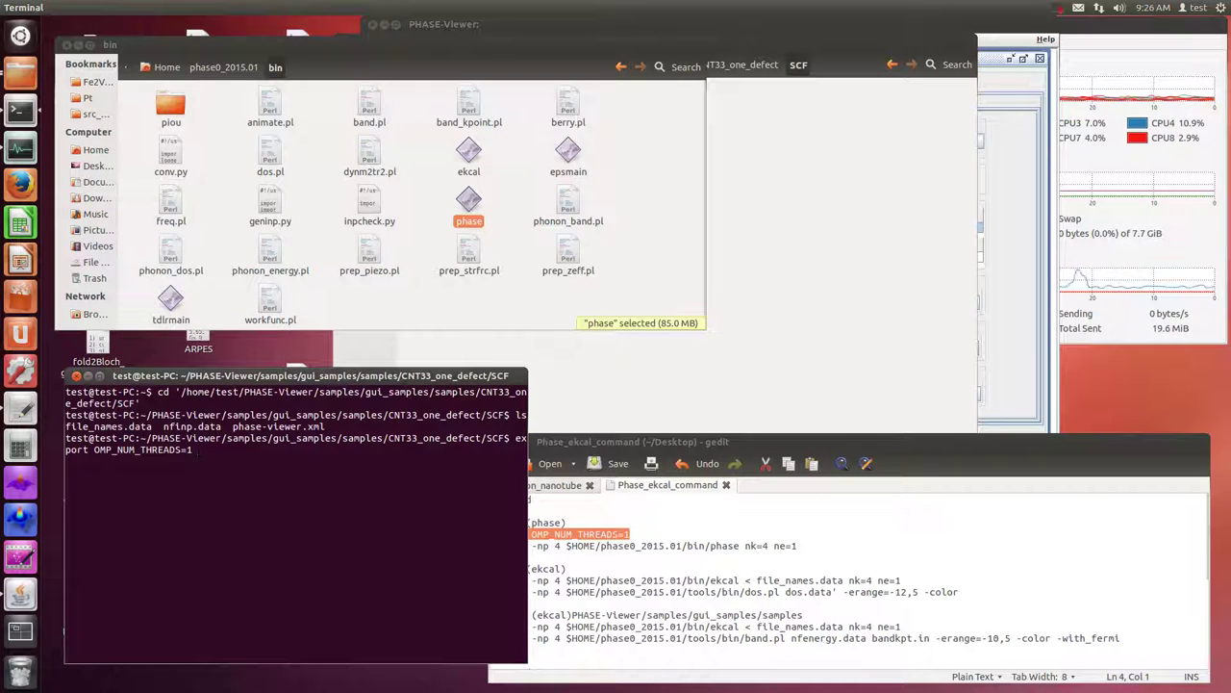
key(Return)
Step: Run "mpirun -np 4 '/home/test/phase0_2015.01/bin/phase' nk=4 ne=1" in the terminal, inserting the executable's path from the bin folder
click(806, 542)
drag(805, 542, 470, 547)
right_click(610, 545)
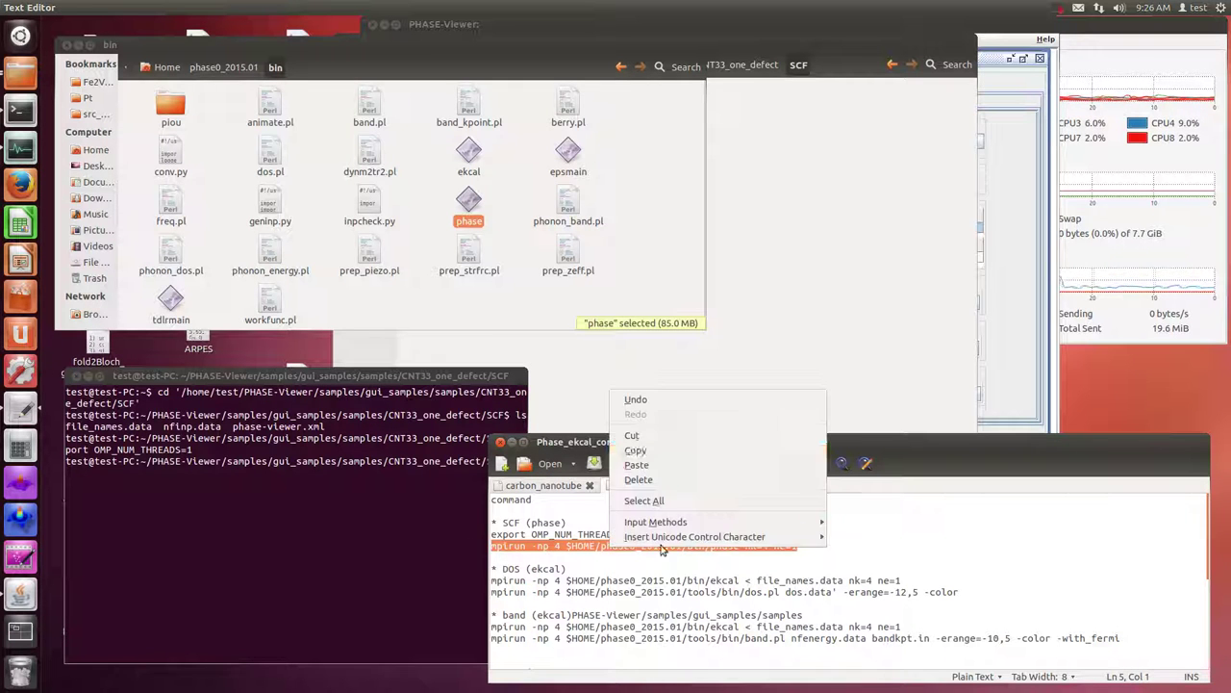
click(689, 462)
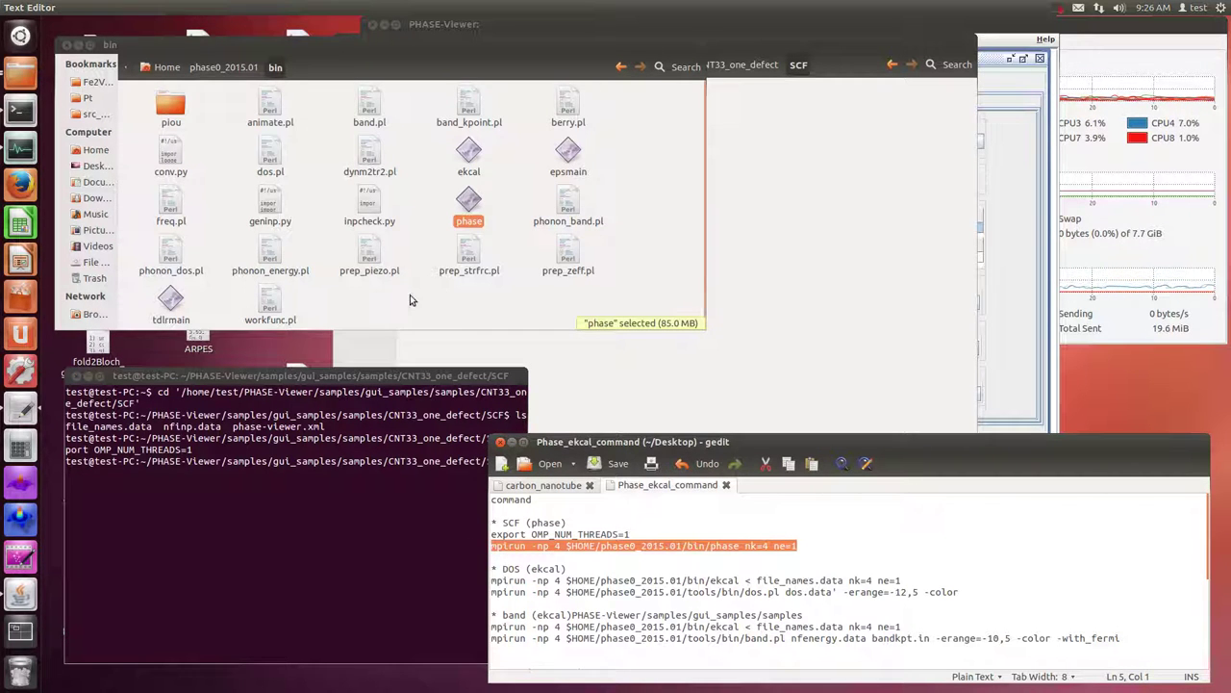
click(407, 510)
text(mpirun -np 4)
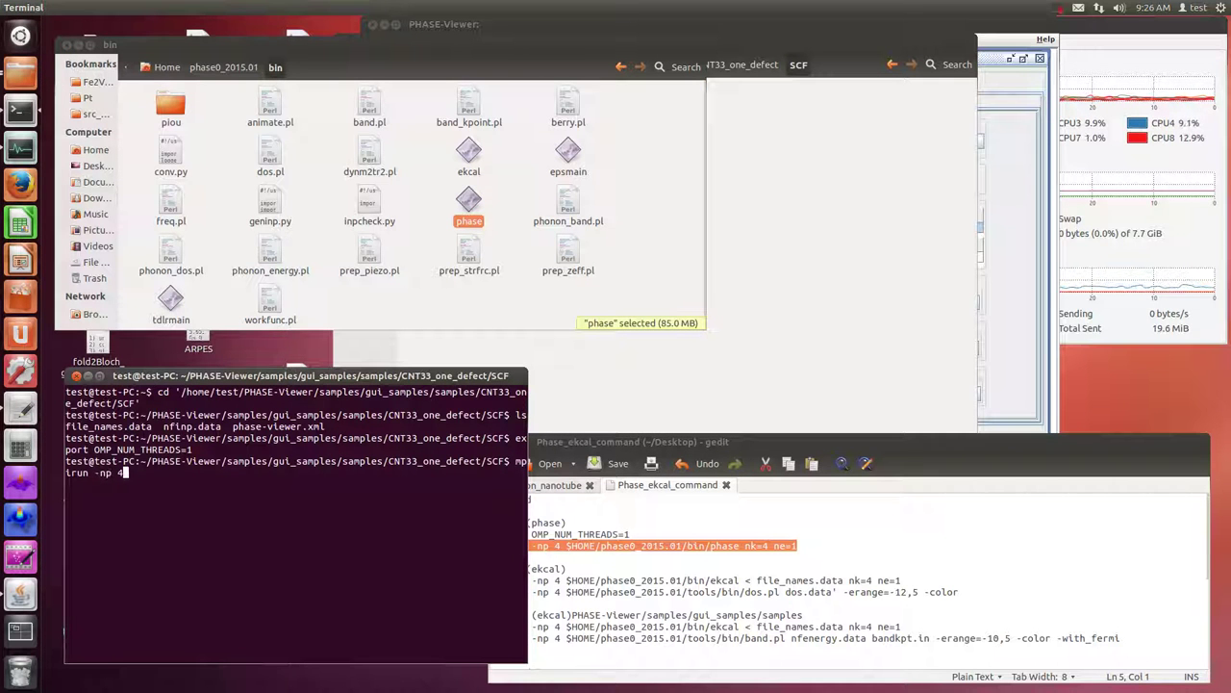
drag(469, 202, 385, 570)
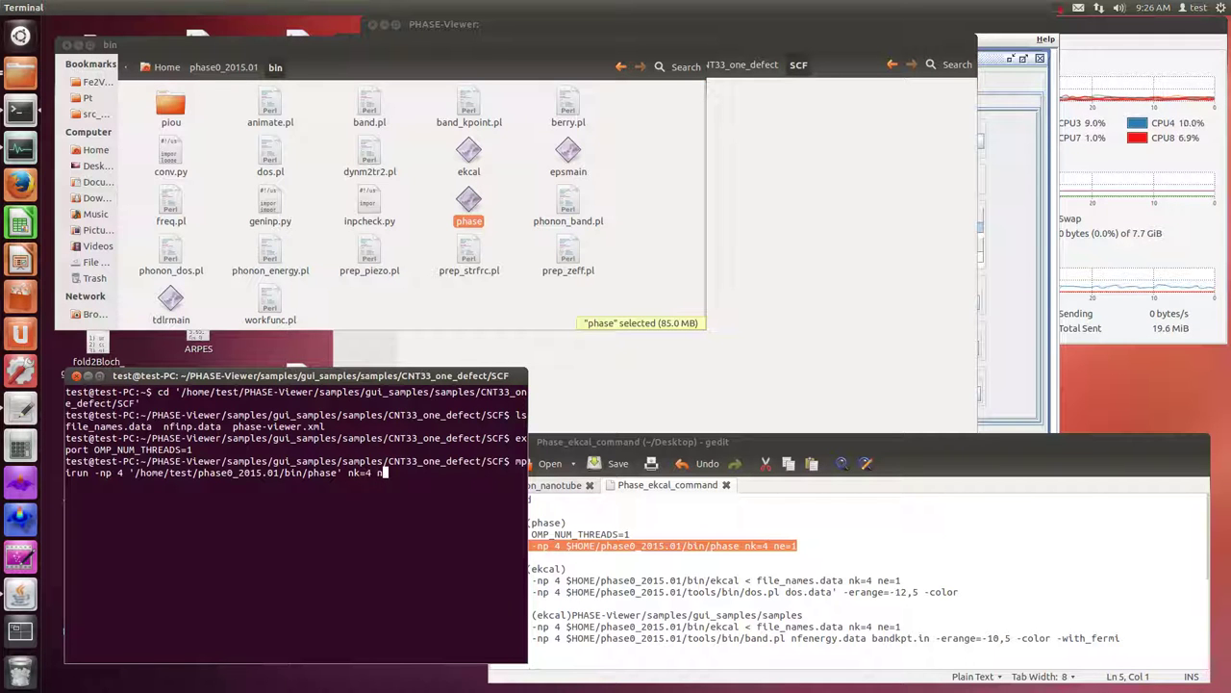
text(nk=4 ne=1)
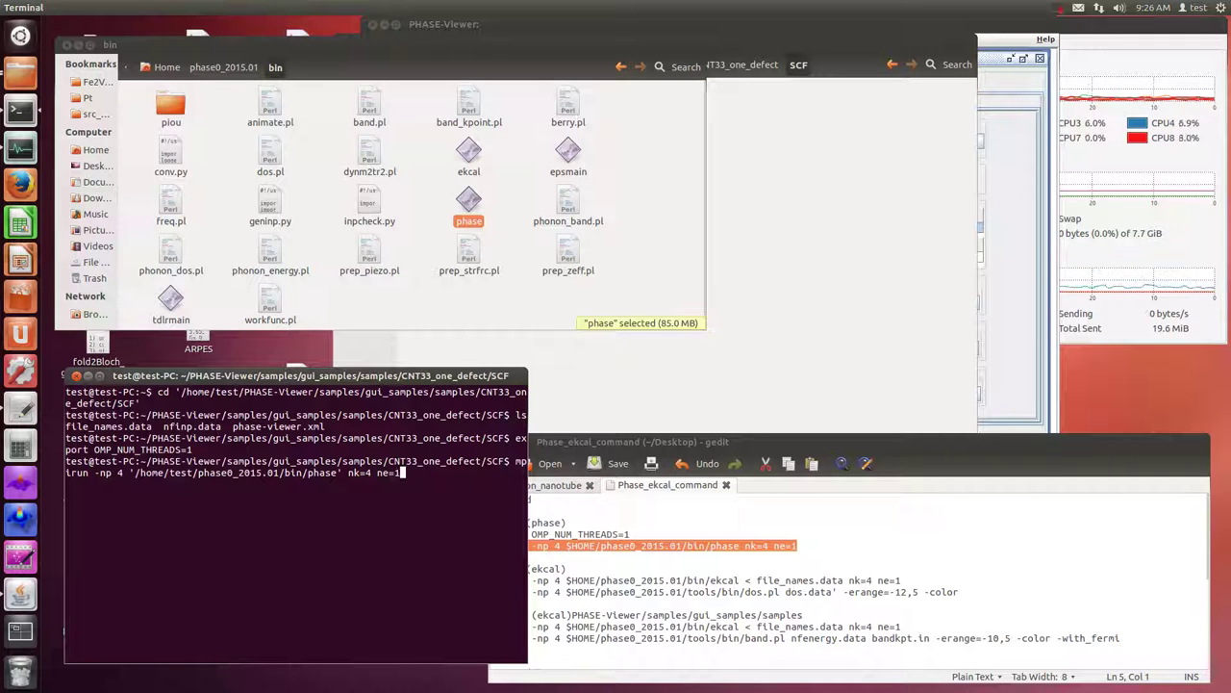
Step: Switch to System Monitor and check the running phase processes and the CPU usage history
click(19, 147)
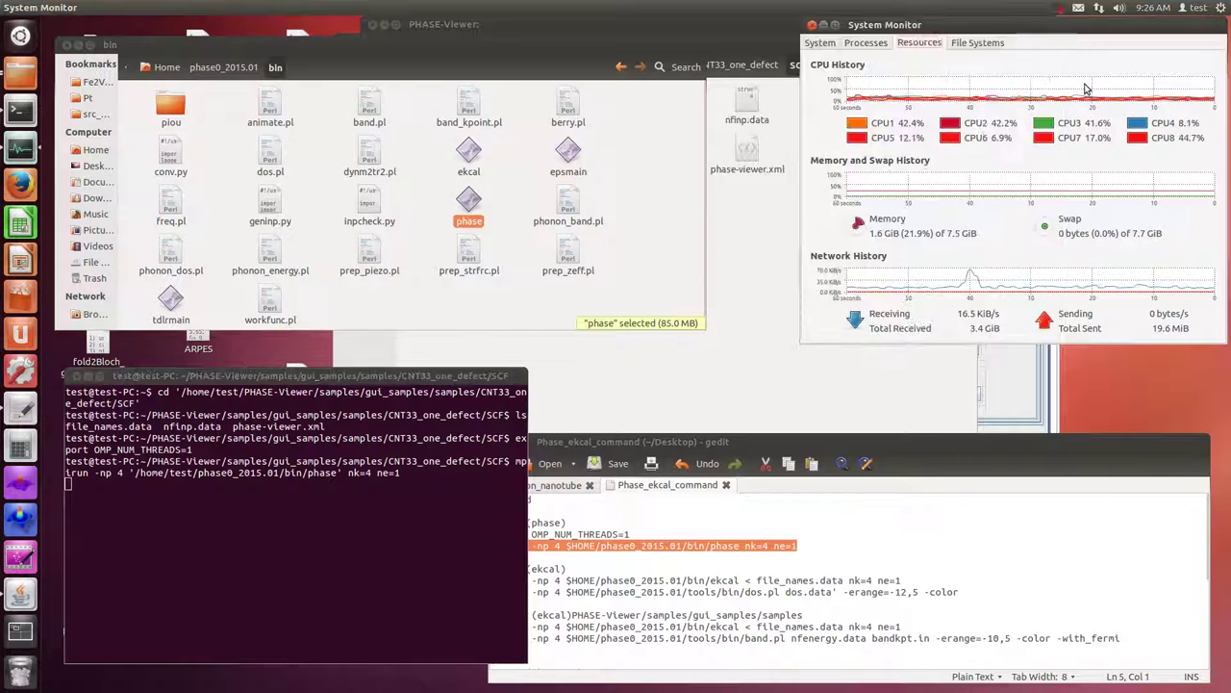
click(866, 44)
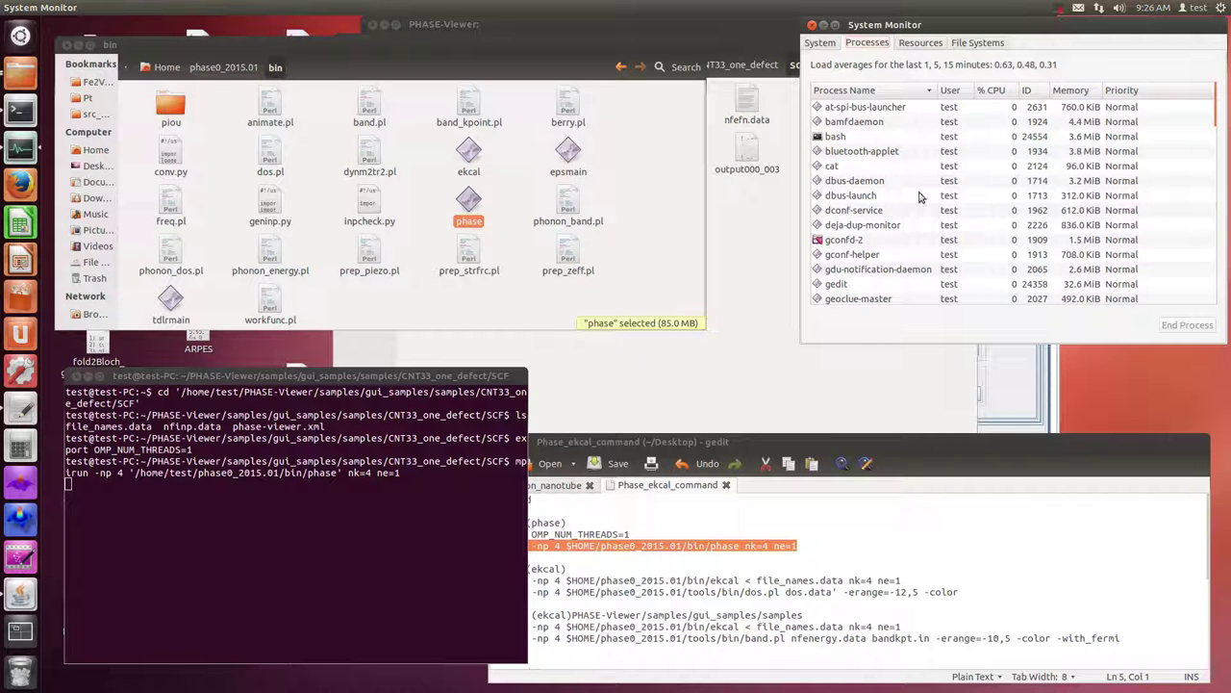
scroll(1012, 220, down, 6)
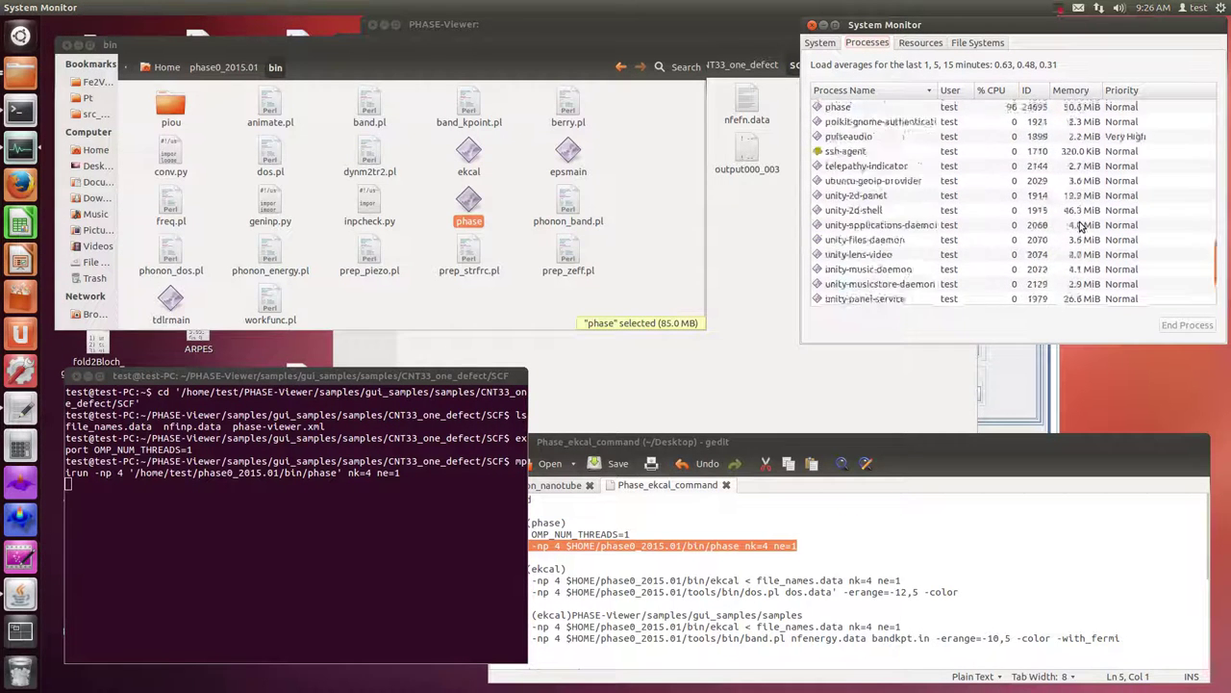
scroll(1082, 225, down, 3)
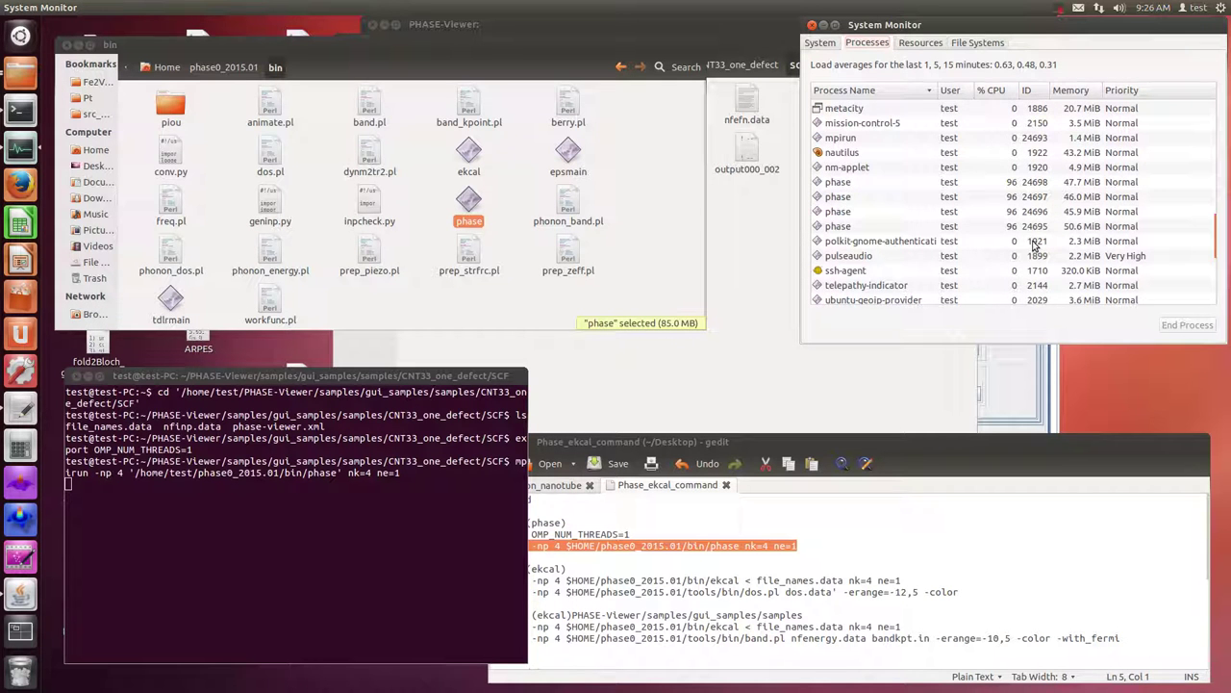
click(919, 43)
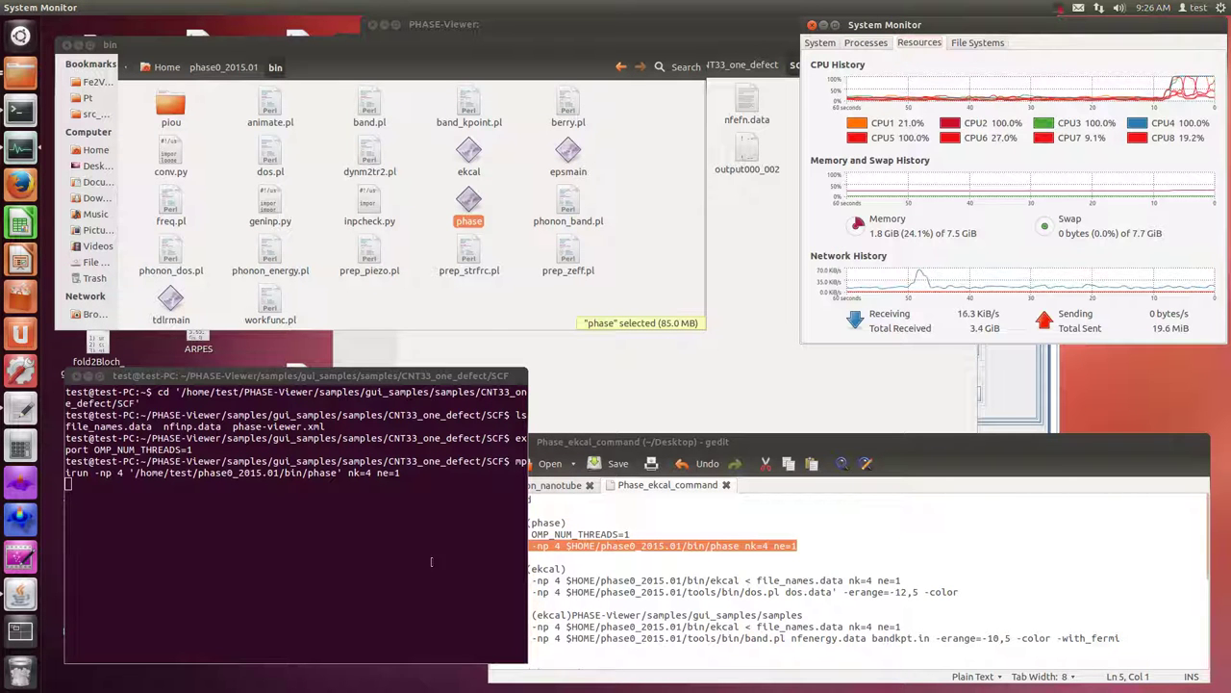
click(367, 525)
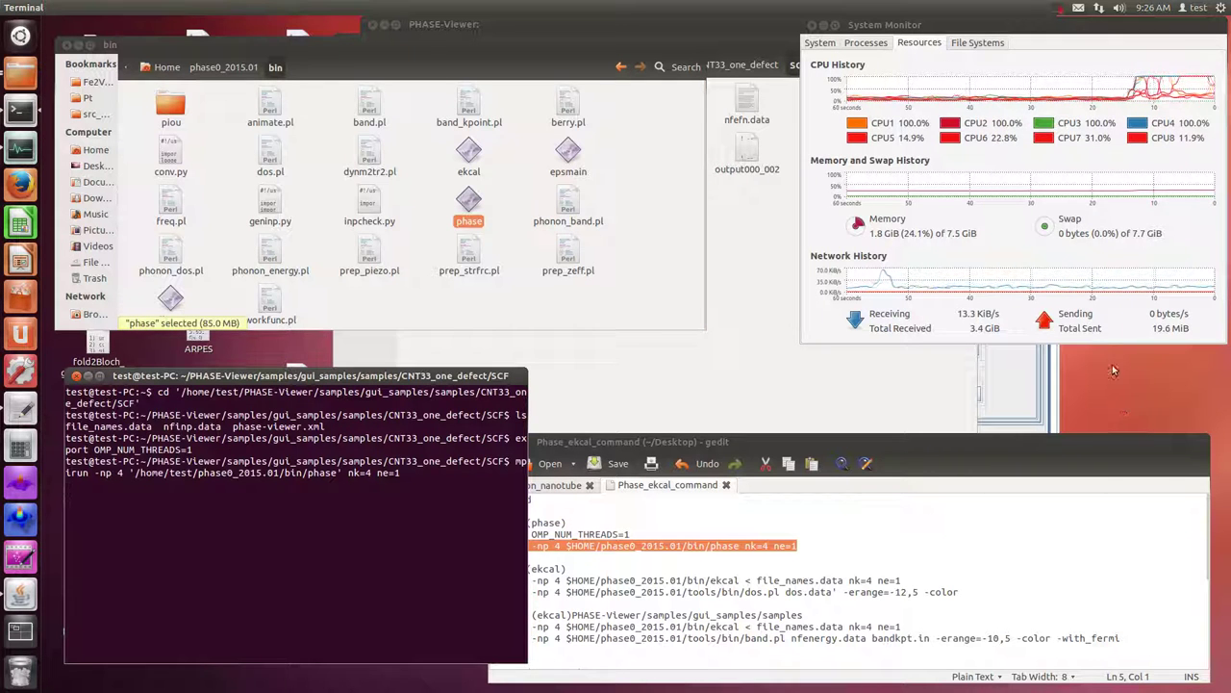
click(1061, 9)
click(1071, 26)
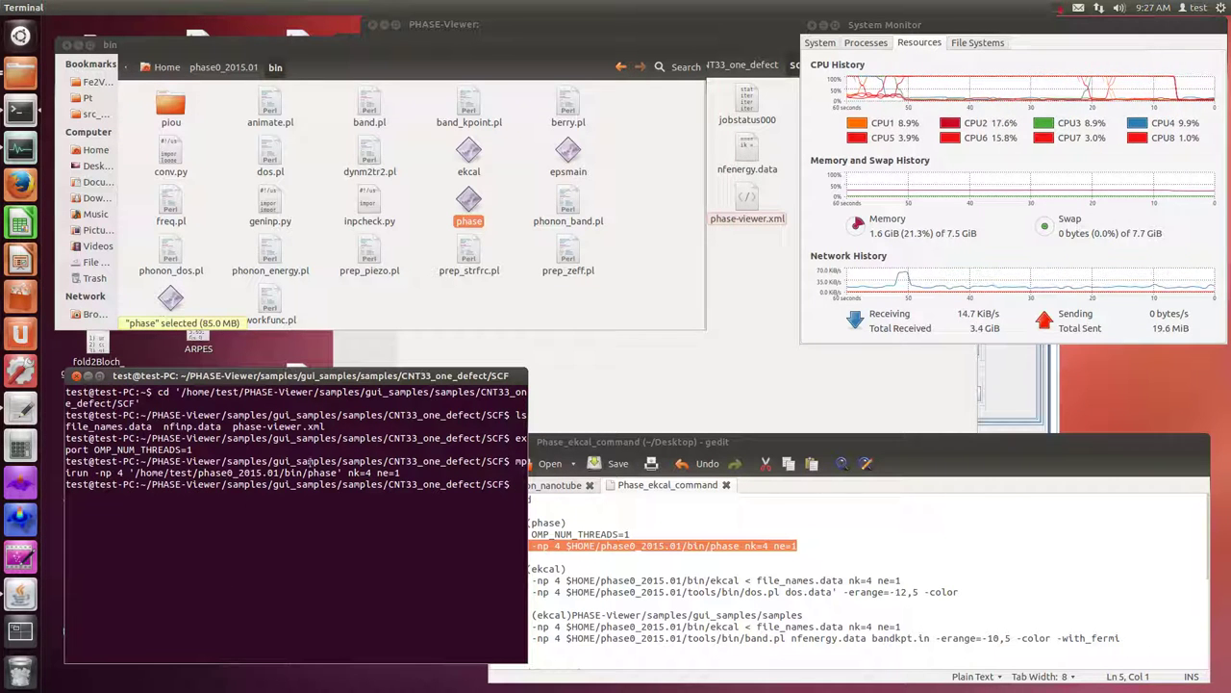
Step: Bring the SCF folder window to the front to examine the calculation's output files
click(709, 534)
key(alt+Tab)
click(729, 523)
key(alt+Tab)
click(687, 363)
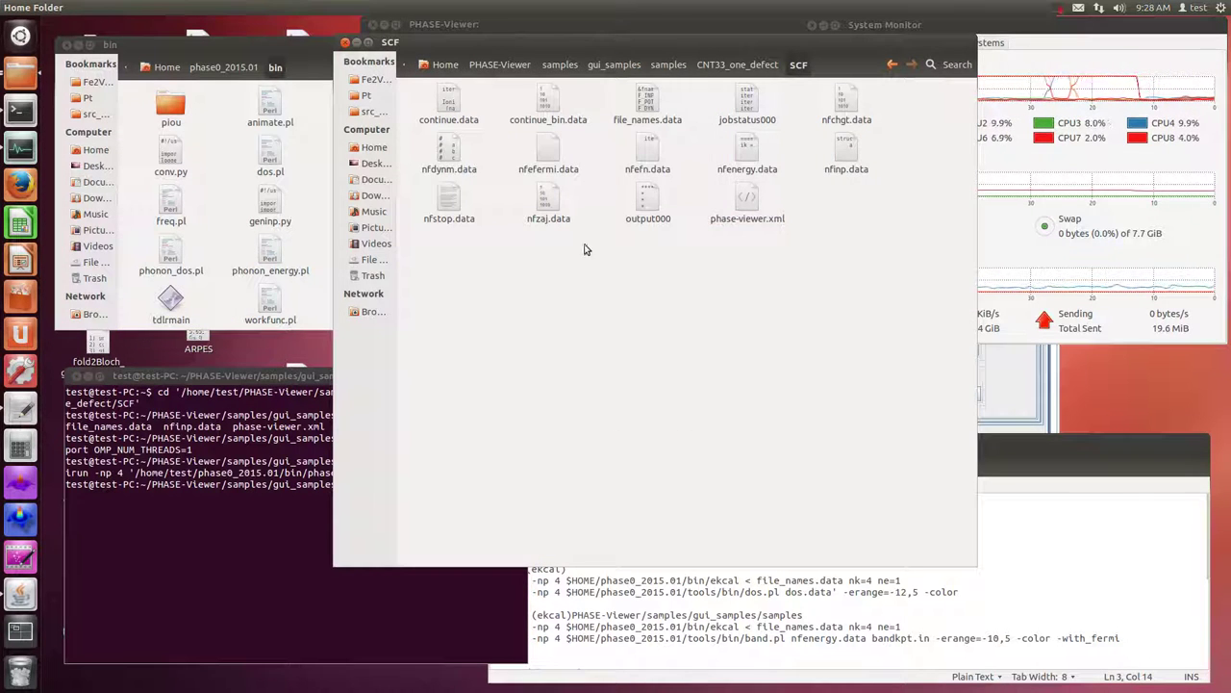